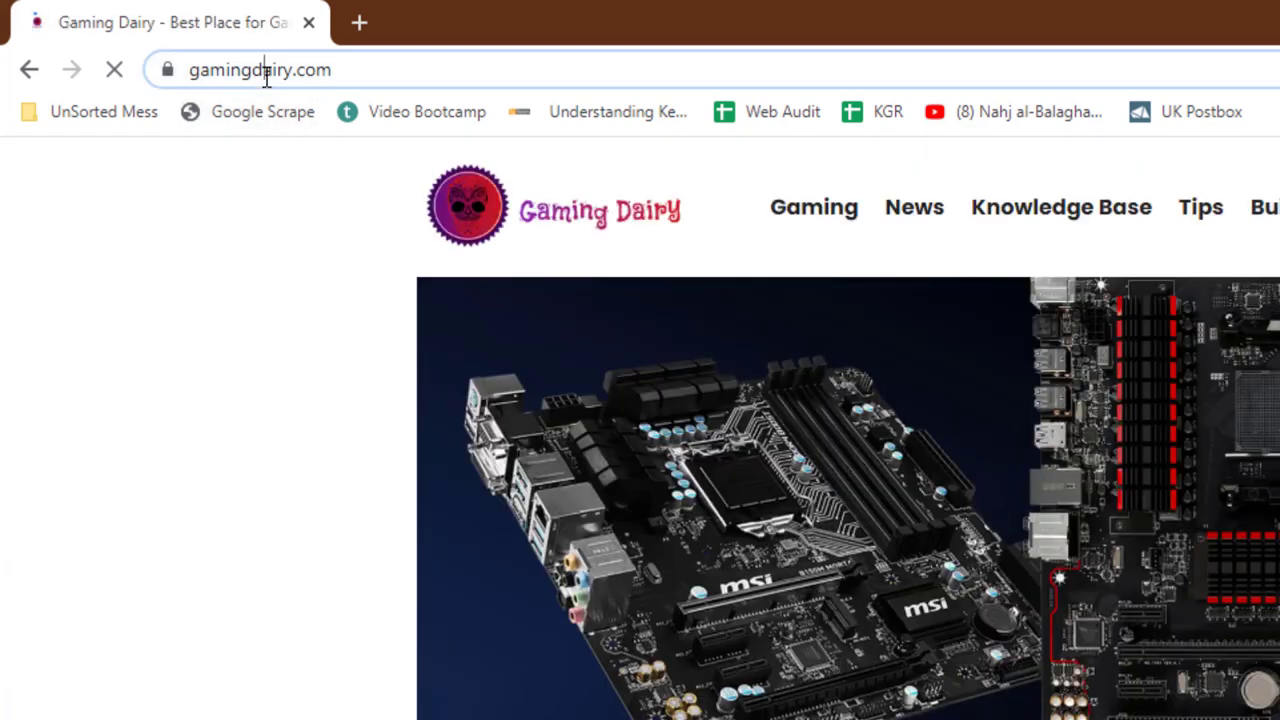
{"action": "left_click", "coordinate": [266, 78]}
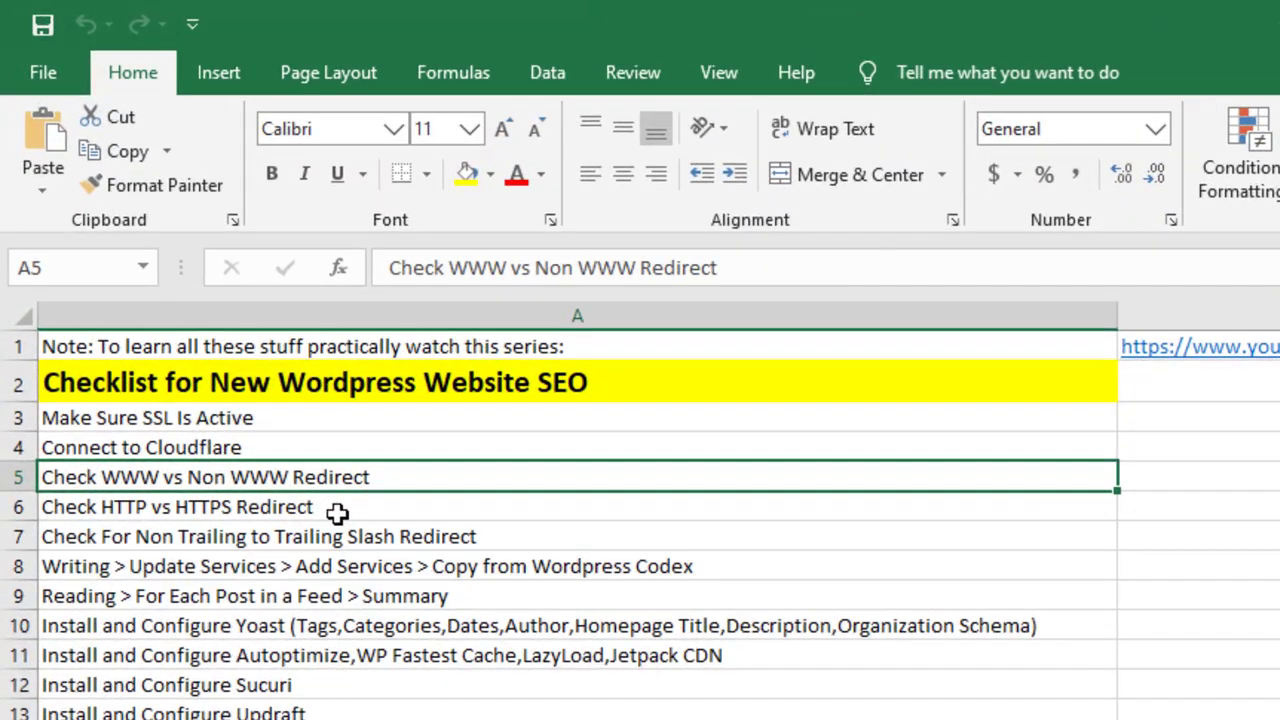
{"action": "left_click", "coordinate": [200, 510]}
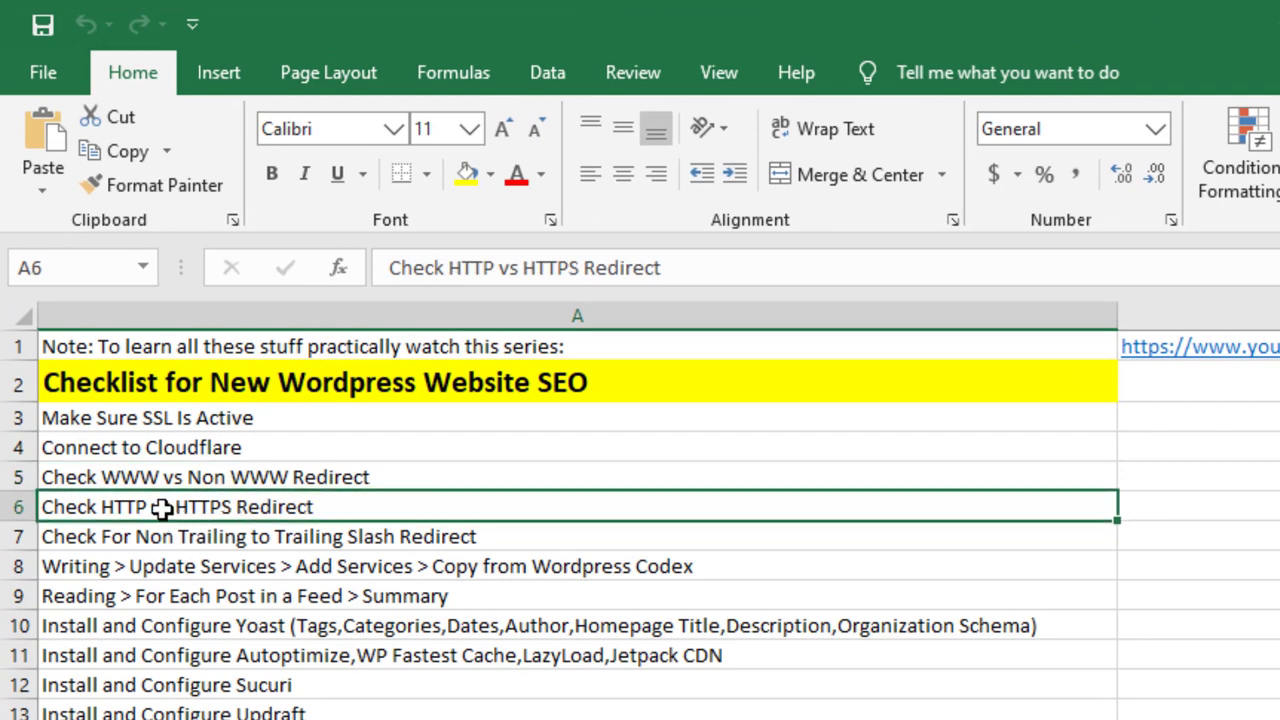
{"action": "key", "text": "alt+Tab"}
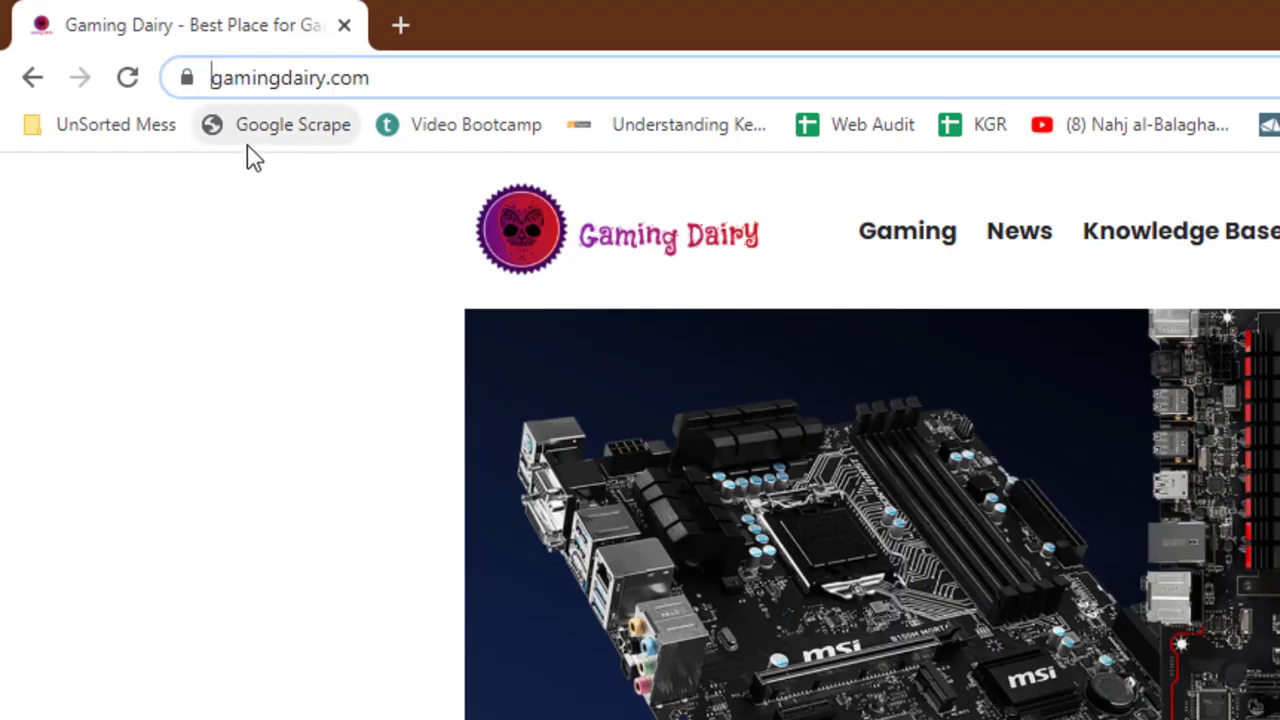
{"action": "left_click", "coordinate": [273, 76]}
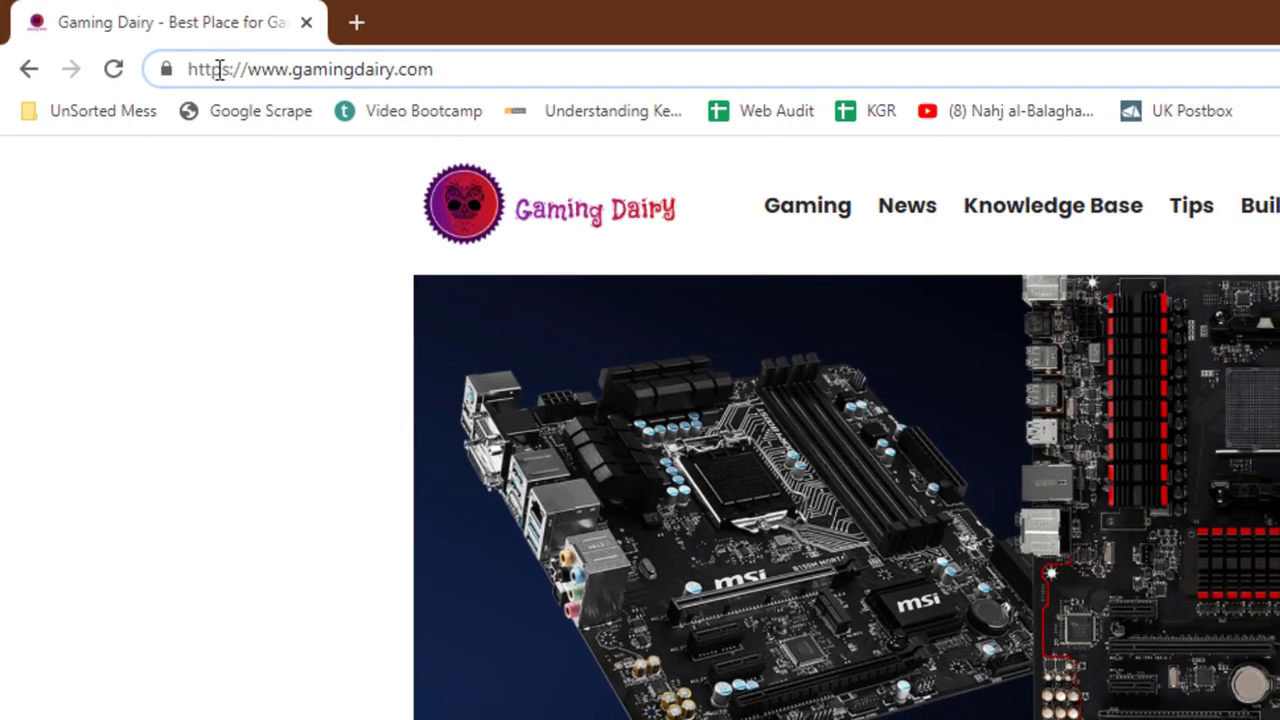
{"action": "key", "text": "BackSpace"}
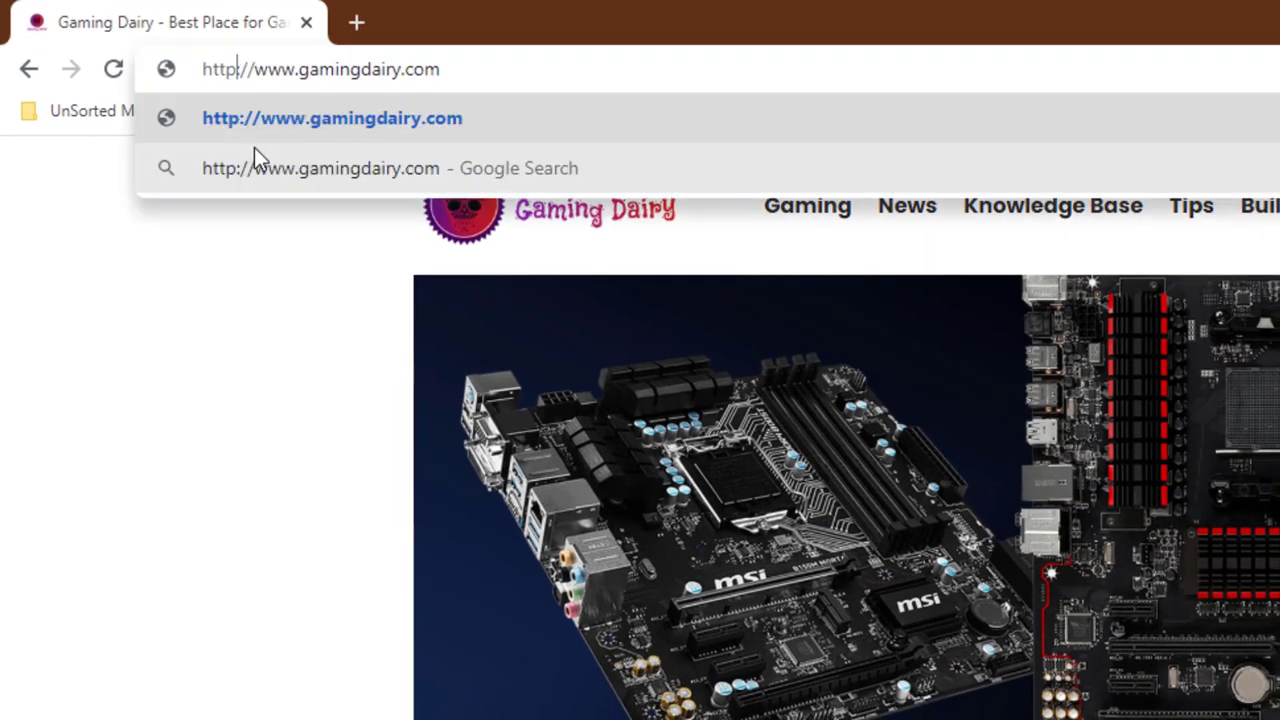
{"action": "key", "text": "Return"}
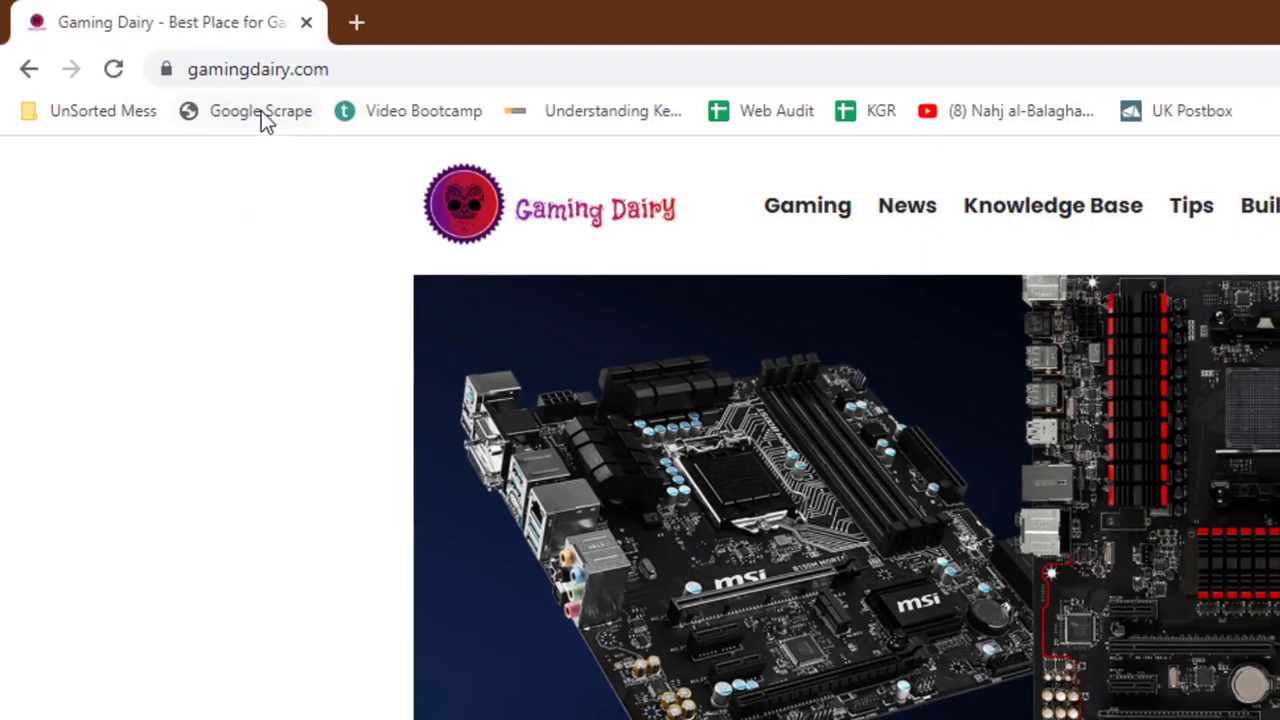
{"action": "left_click", "coordinate": [265, 80]}
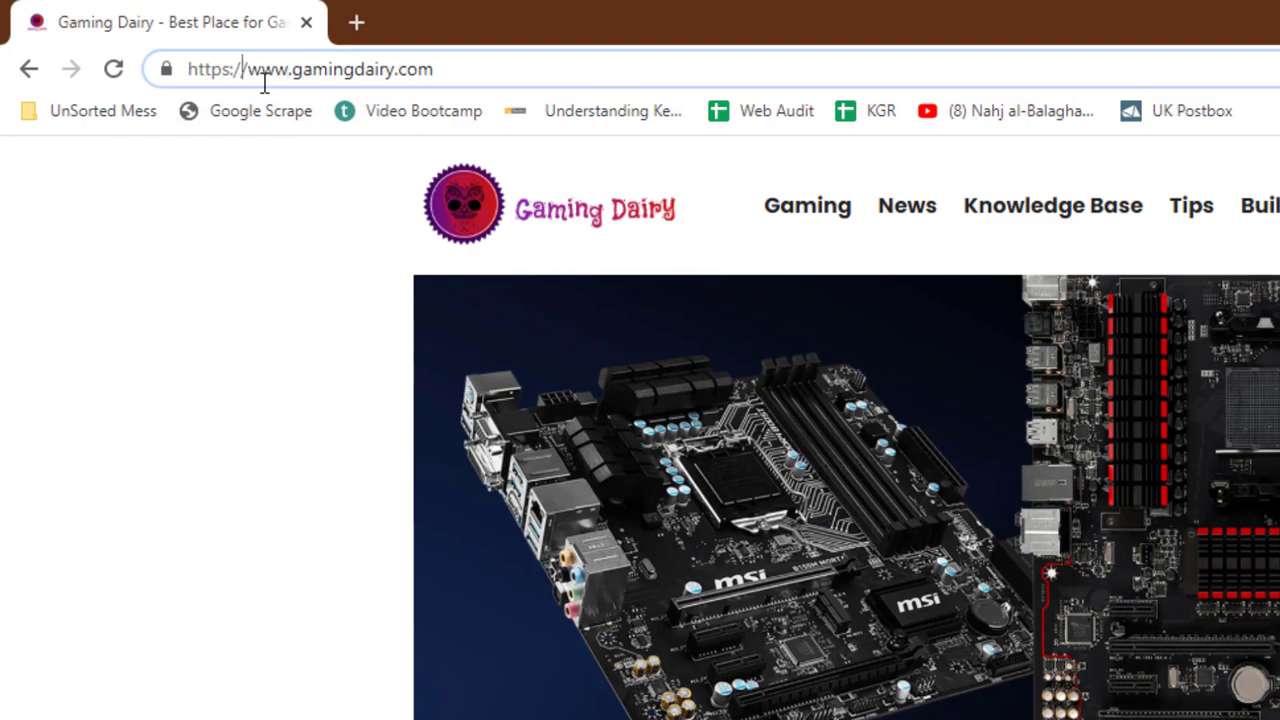
- Check the trailing slash redirect by loading the best-motherboards-for-i7-9700k article address without its final slash
{"action": "key", "text": "alt+Tab"}
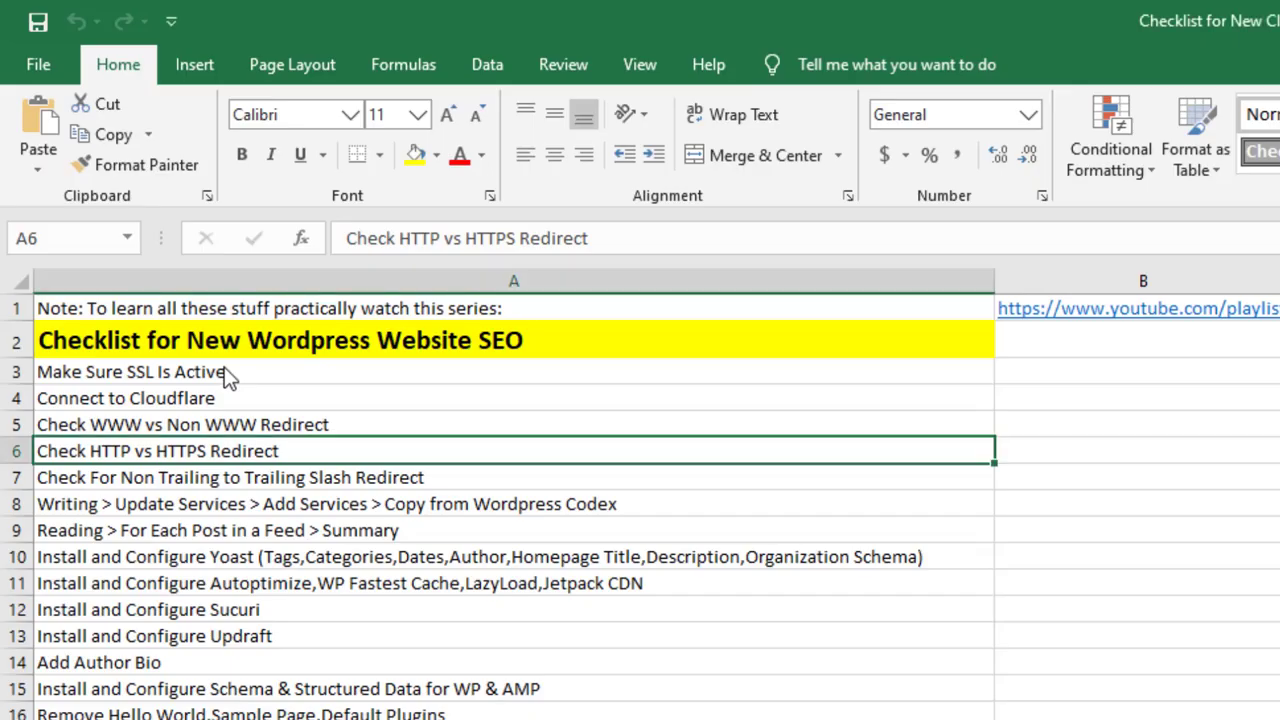
{"action": "left_click", "coordinate": [230, 480]}
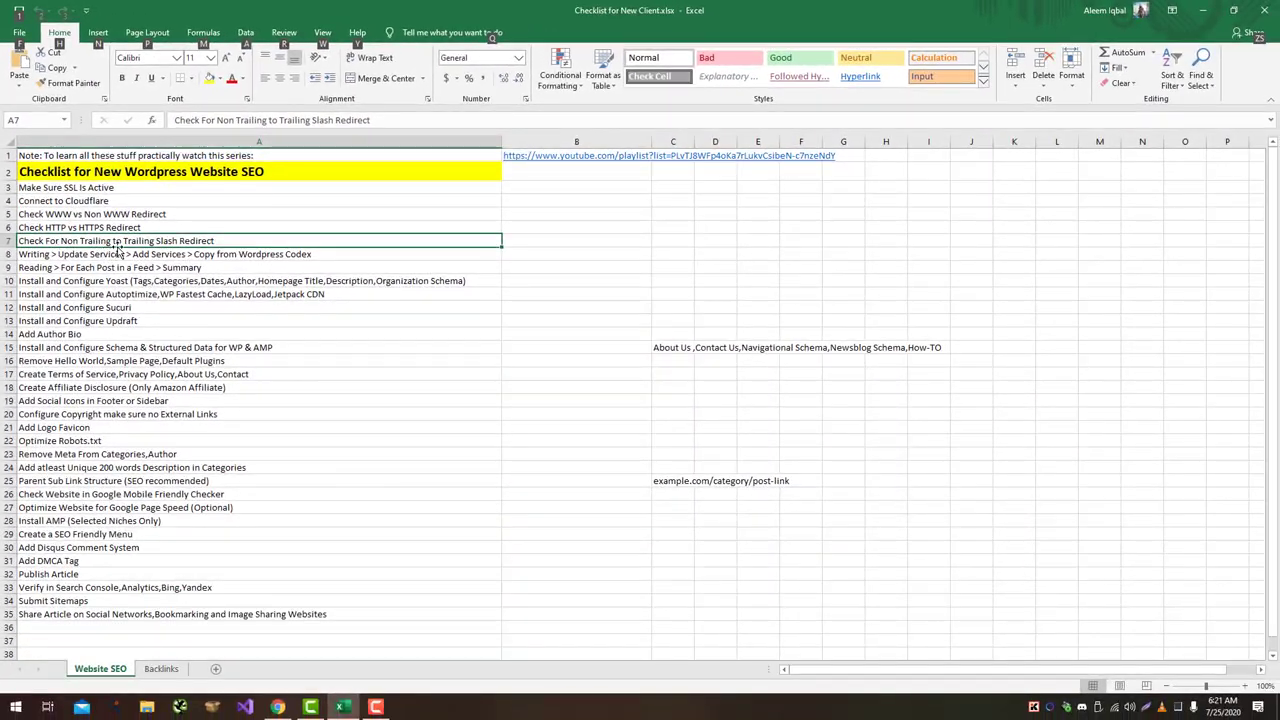
{"action": "key", "text": "alt+Tab"}
{"action": "left_click_drag", "start_coordinate": [350, 320], "coordinate": [311, 40]}
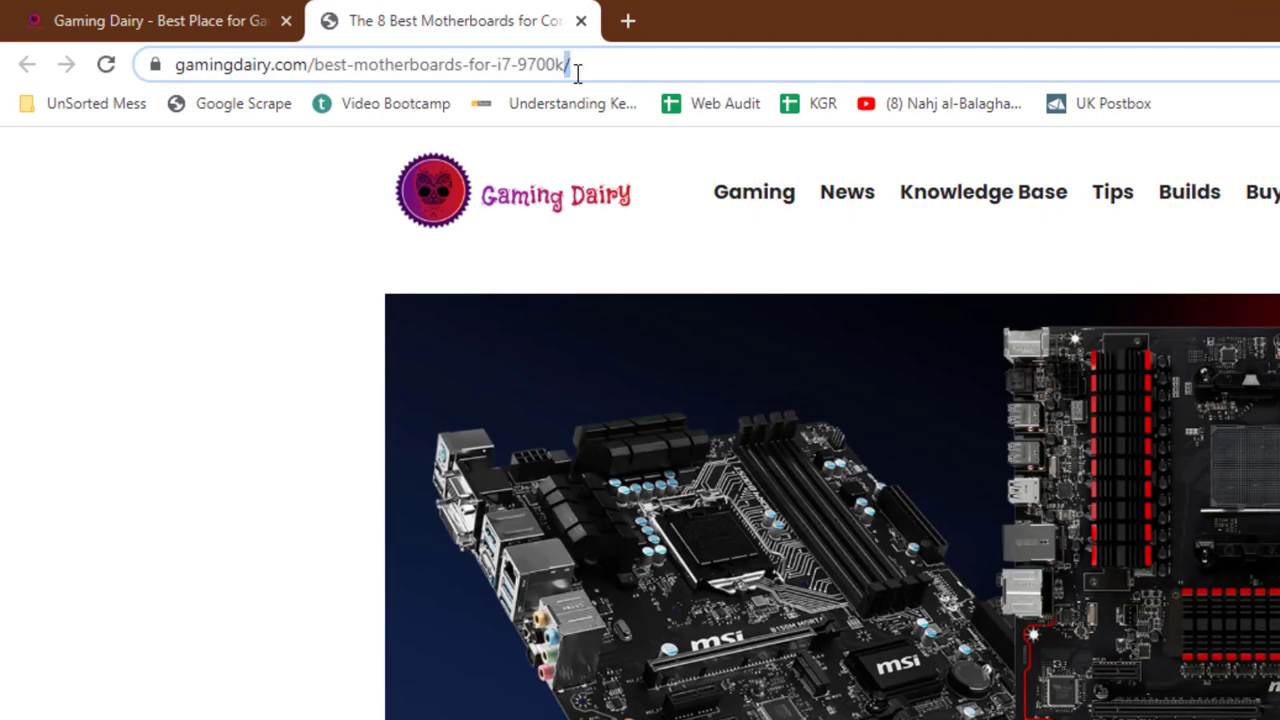
{"action": "key", "text": "BackSpace"}
{"action": "key", "text": "Return"}
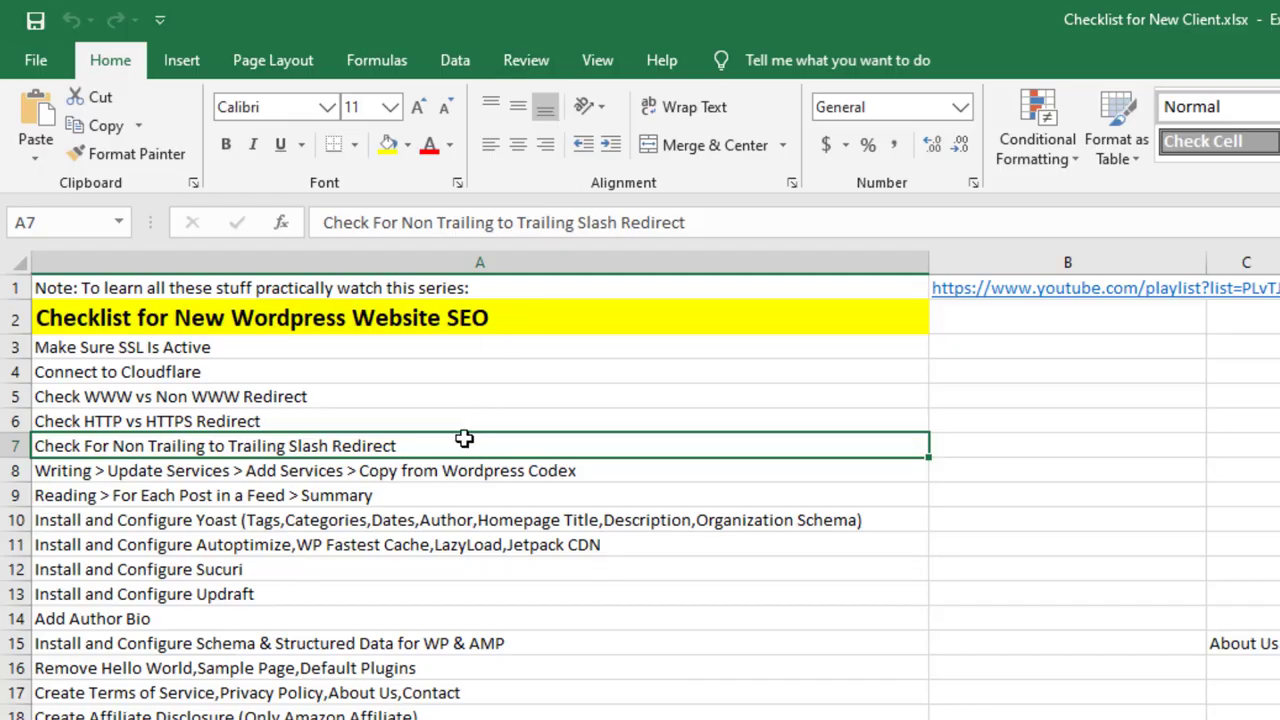
- Select the checklist's Writing > Update Services item in Excel and open the Writing settings in the site's WordPress dashboard
{"action": "left_click", "coordinate": [457, 470]}
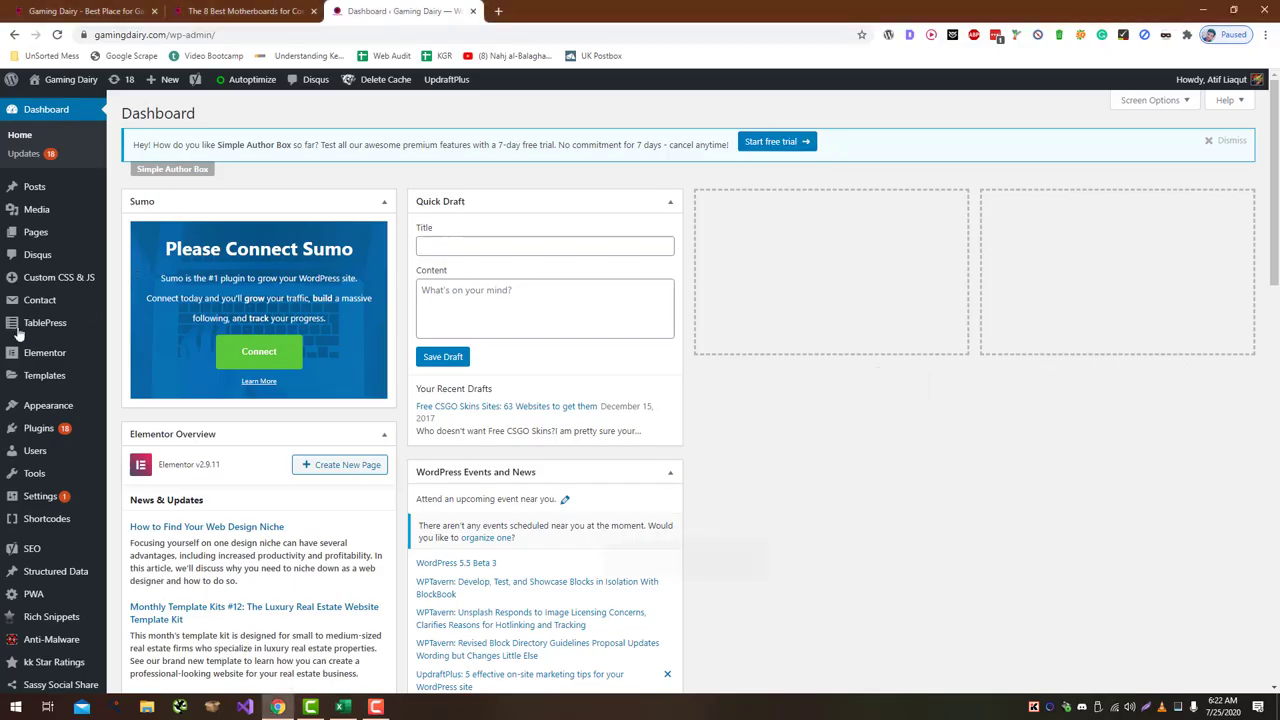
{"action": "scroll", "coordinate": [70, 320], "scroll_direction": "down", "scroll_amount": 4}
{"action": "mouse_move", "coordinate": [77, 302]}
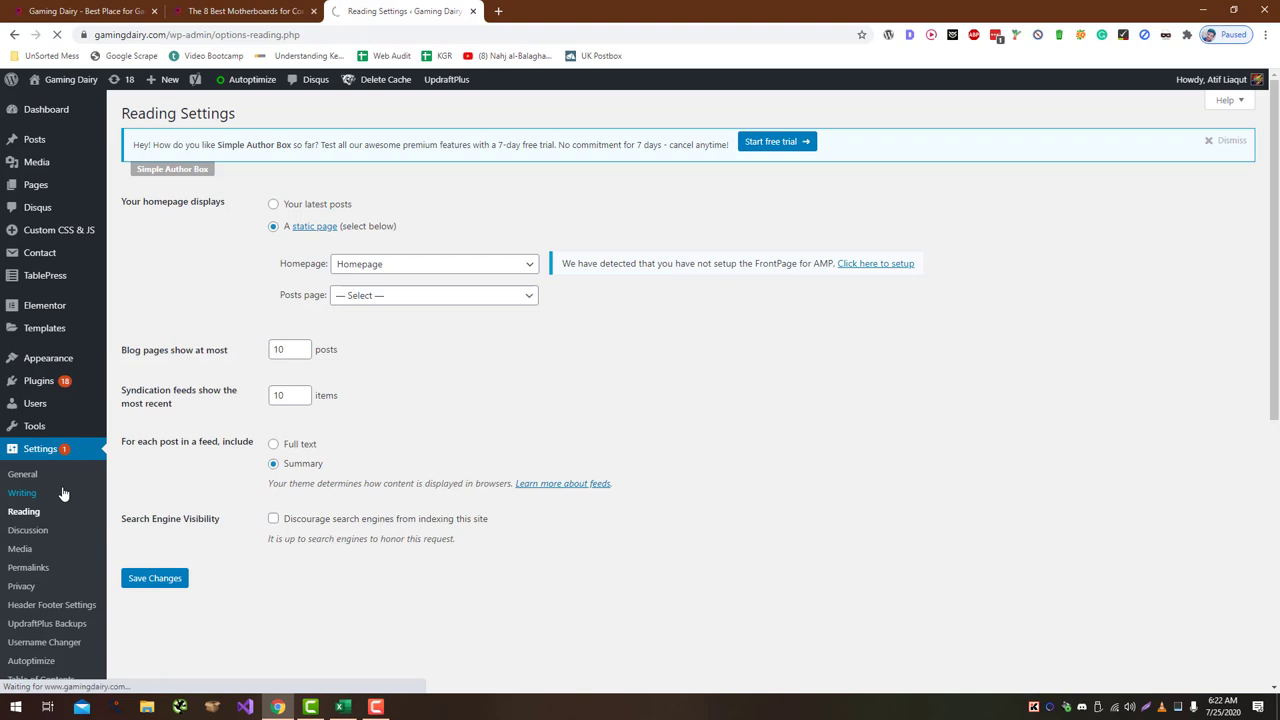
{"action": "left_click", "coordinate": [62, 494]}
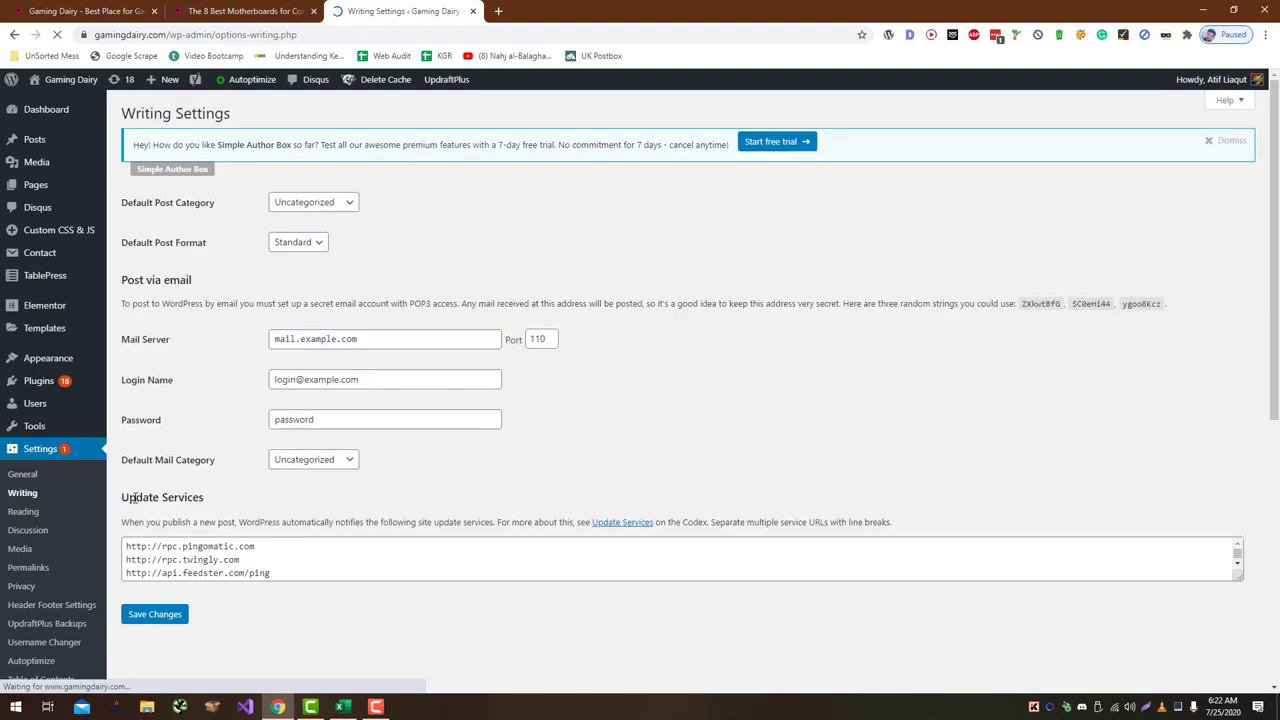
- Open the Codex article on Update Services, copy its complete XML-RPC Ping Services list, and close the article
{"action": "left_click", "coordinate": [647, 527]}
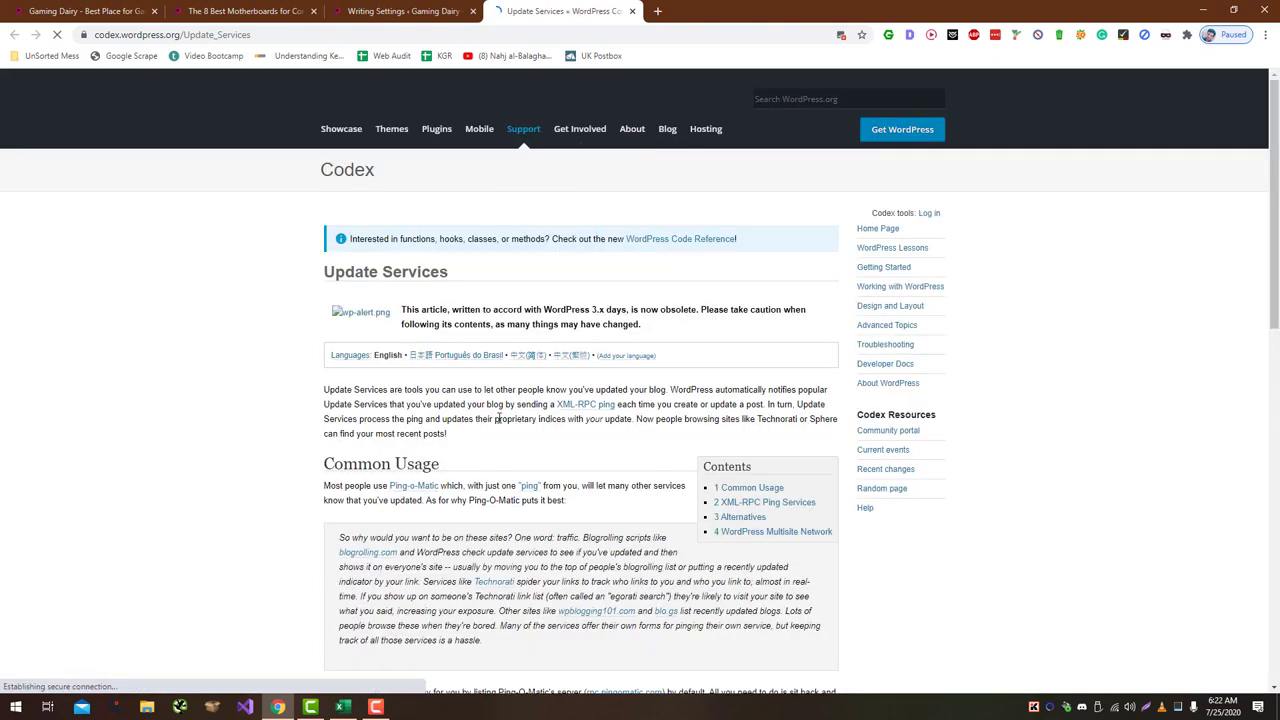
{"action": "scroll", "coordinate": [500, 423], "scroll_direction": "down", "scroll_amount": 9}
{"action": "scroll", "coordinate": [505, 475], "scroll_direction": "up", "scroll_amount": 3}
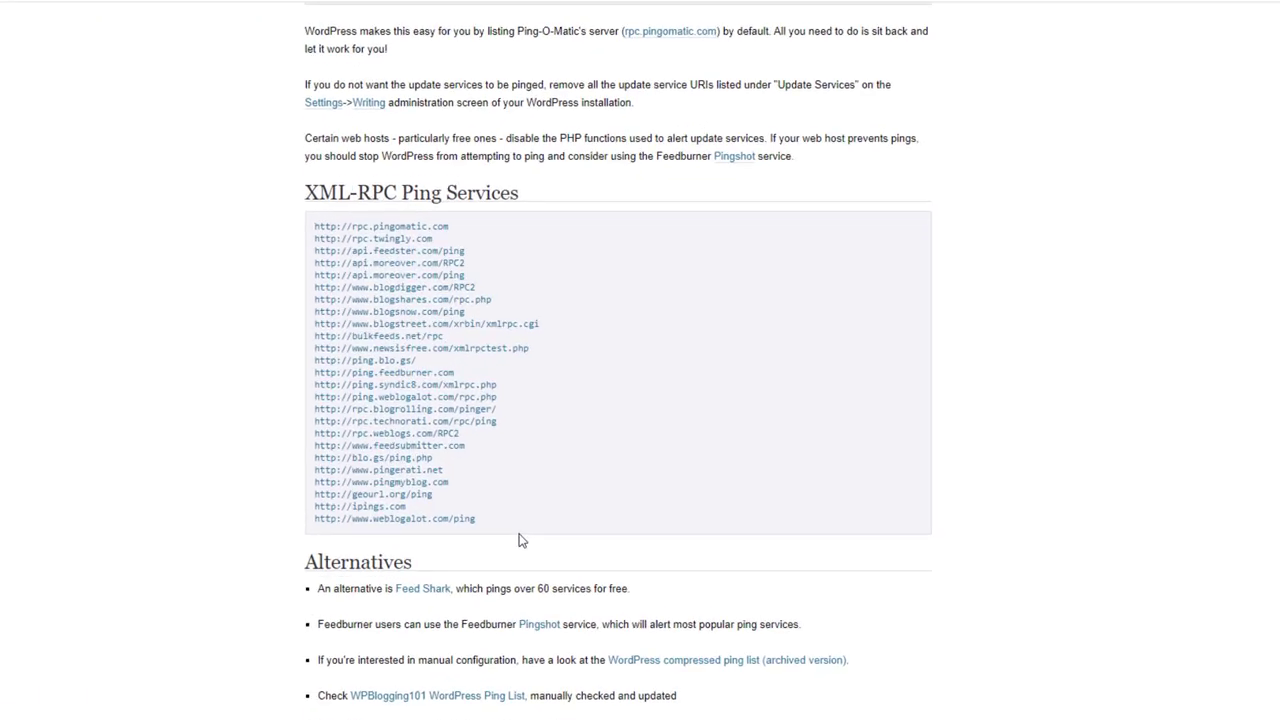
{"action": "left_click_drag", "start_coordinate": [496, 508], "coordinate": [336, 251]}
{"action": "key", "text": "ctrl+c"}
{"action": "key", "text": "ctrl+w"}
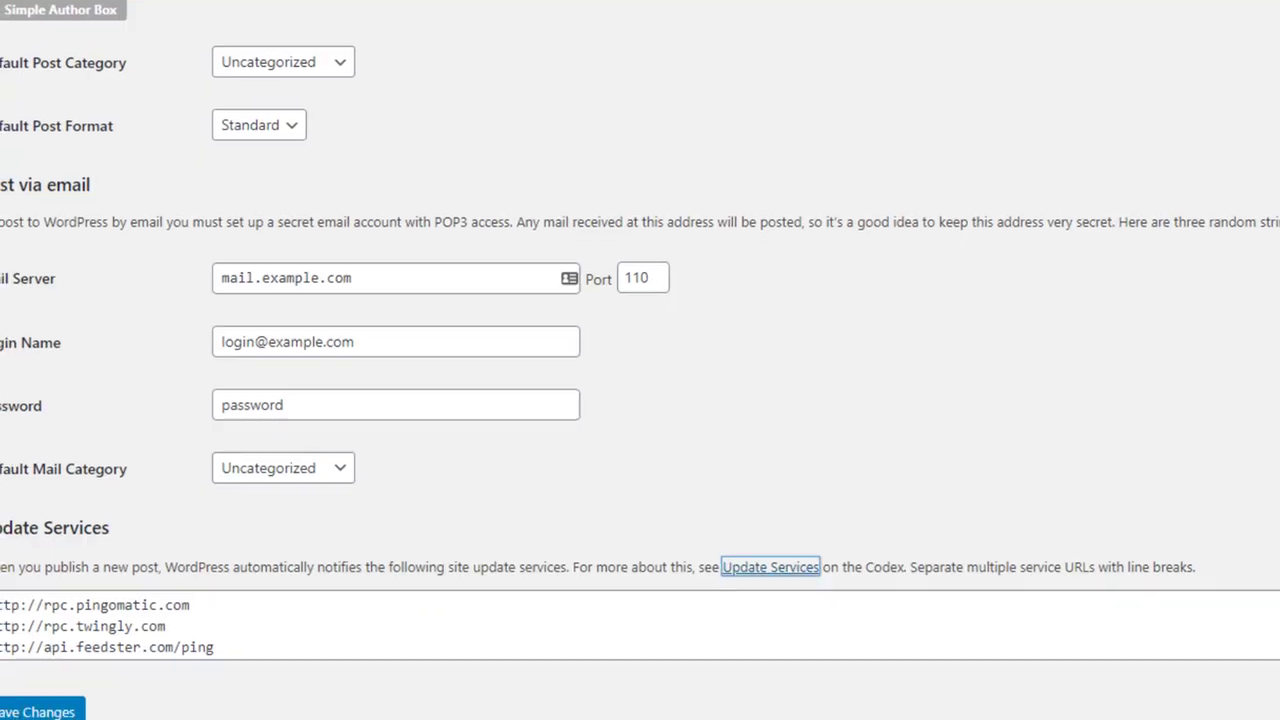
- Paste the copied ping service URLs into the Update Services field and save the Writing settings
{"action": "left_click", "coordinate": [286, 578]}
{"action": "key", "text": "ctrl+v"}
{"action": "left_click", "coordinate": [87, 625]}
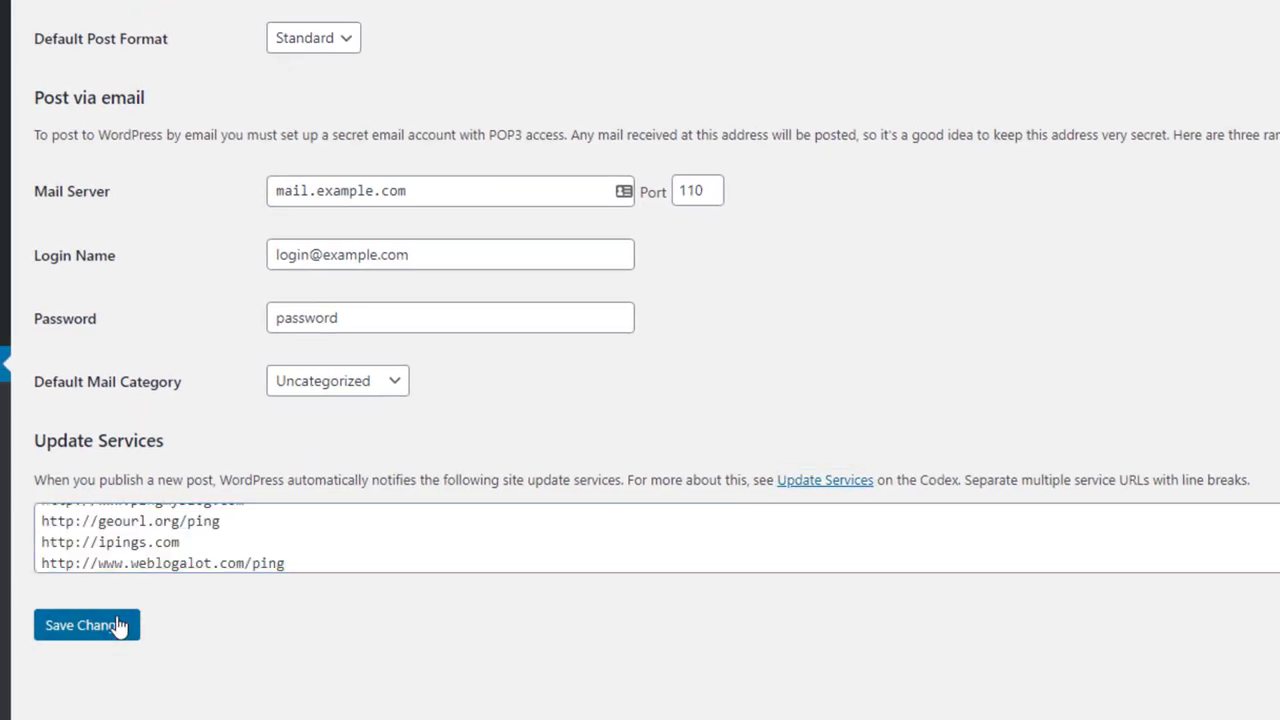
- Select the checklist's Reading item in Excel, and in WordPress Reading settings choose Summary for each post in a feed
{"action": "key", "text": "alt+Tab"}
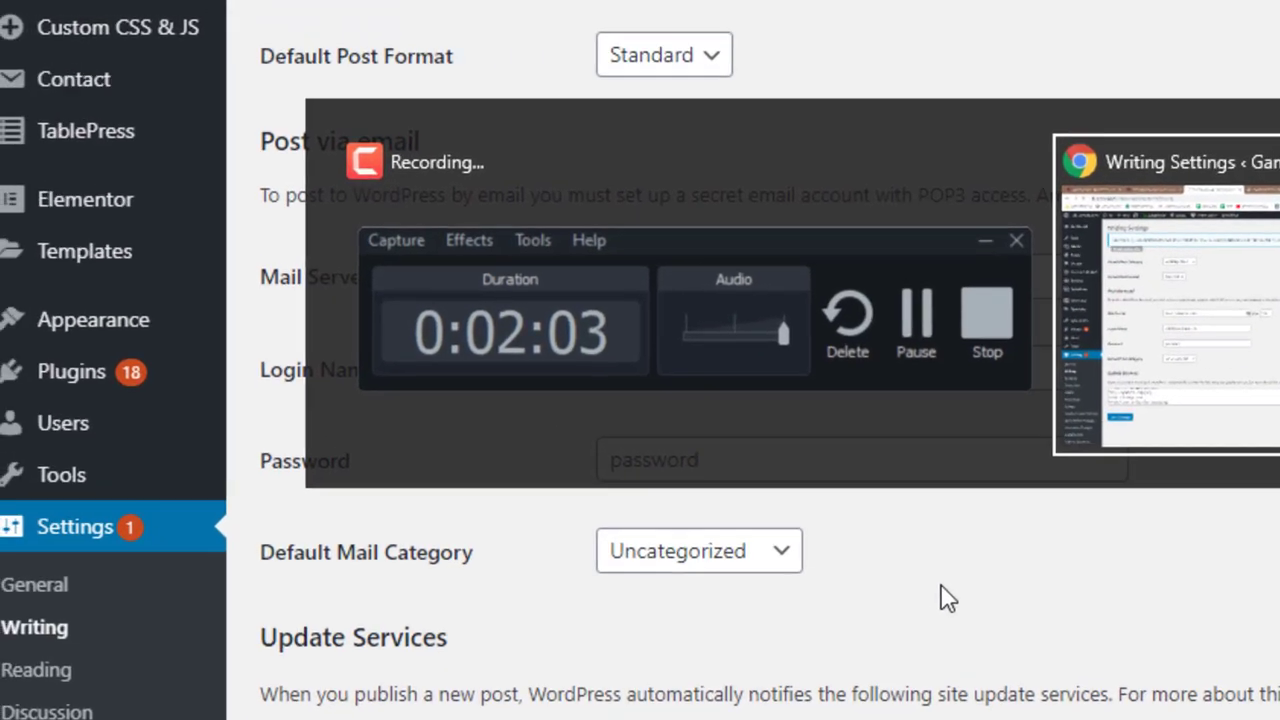
{"action": "key", "text": "alt+Tab"}
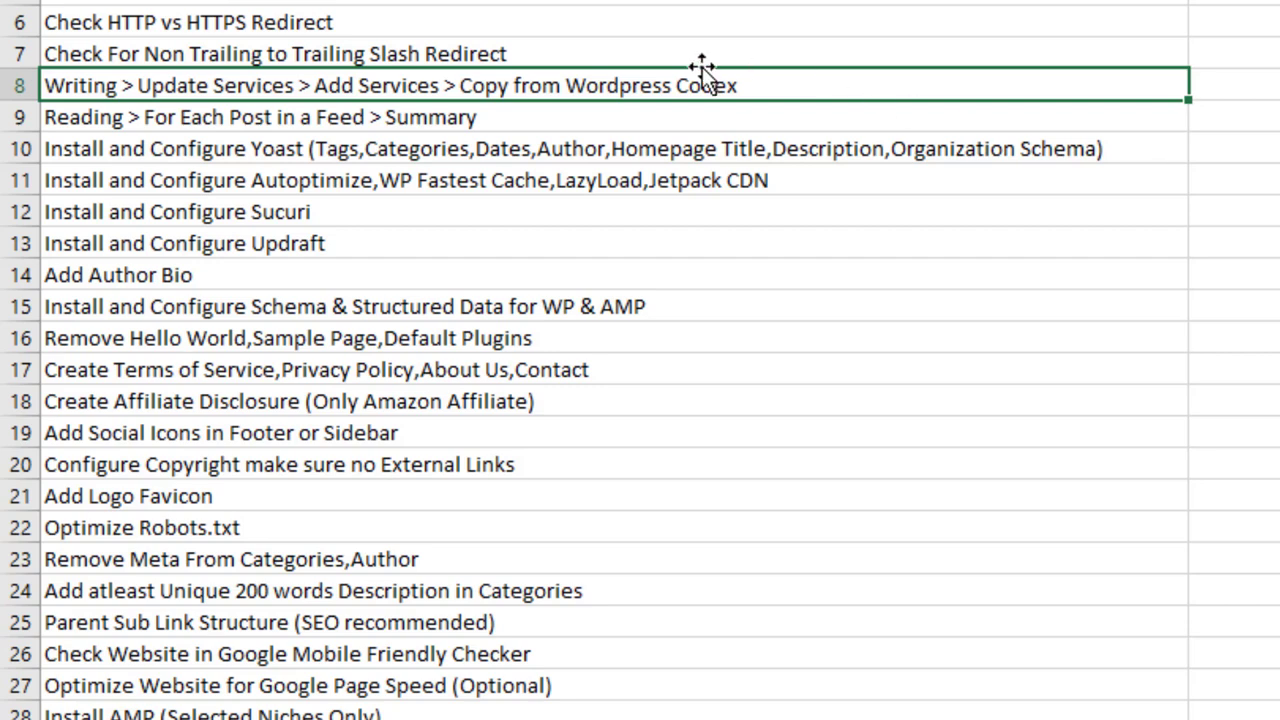
{"action": "left_click", "coordinate": [717, 118]}
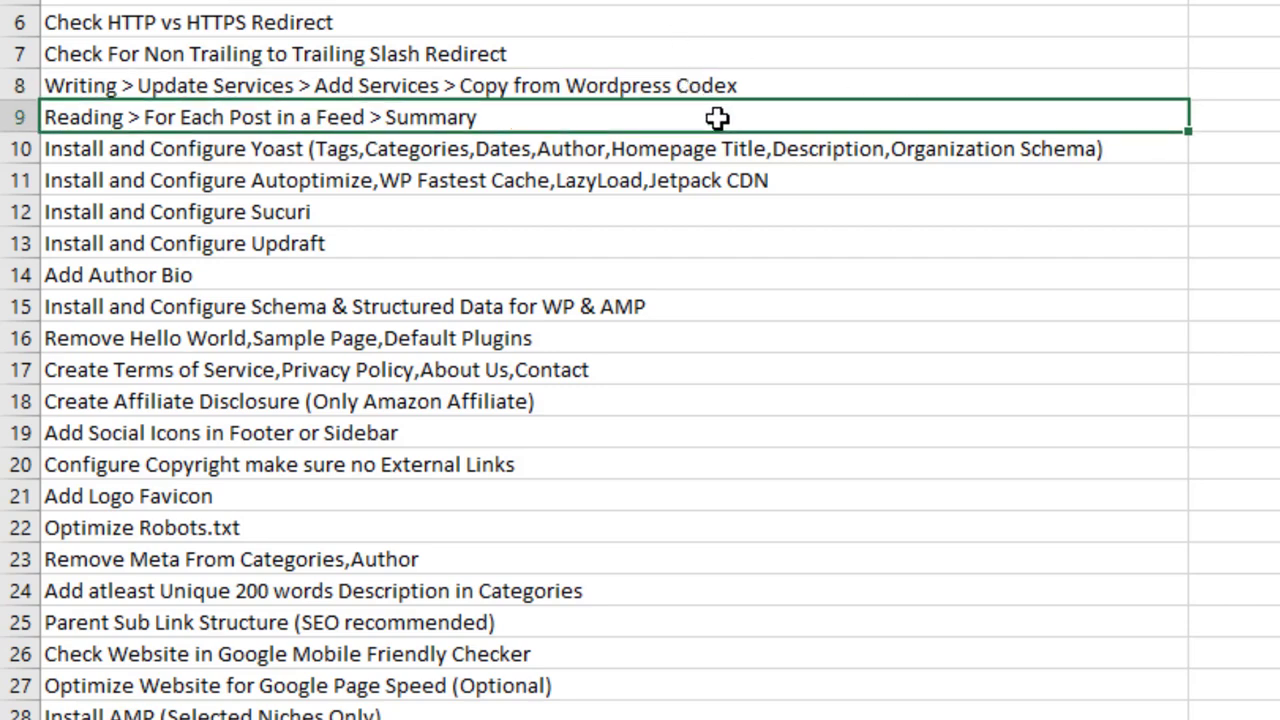
{"action": "key", "text": "alt+Tab"}
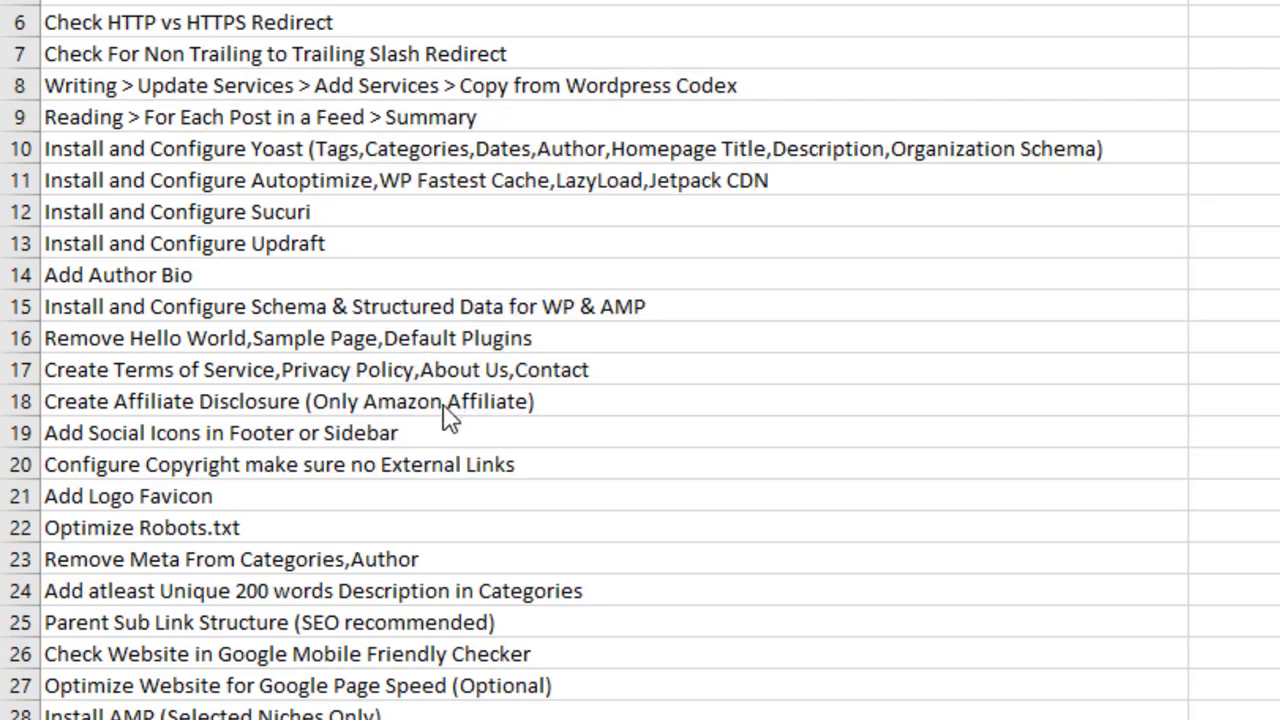
{"action": "key", "text": "alt+Tab"}
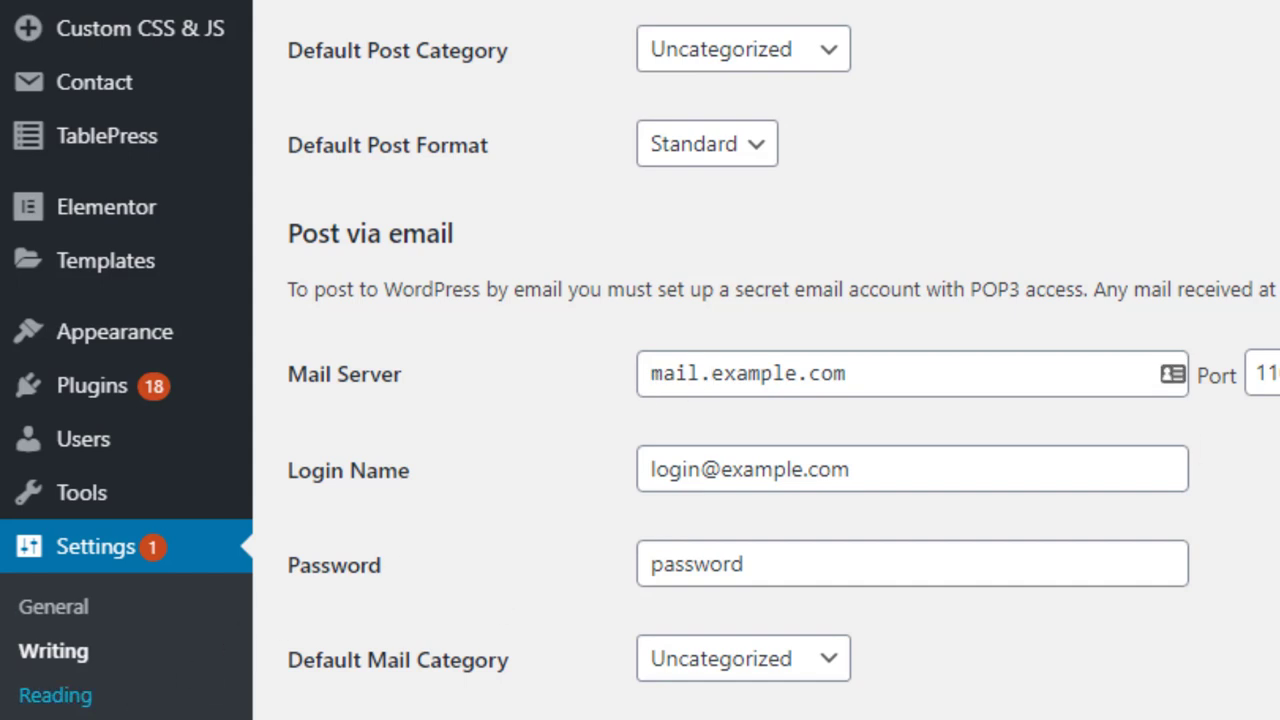
{"action": "left_click", "coordinate": [55, 695]}
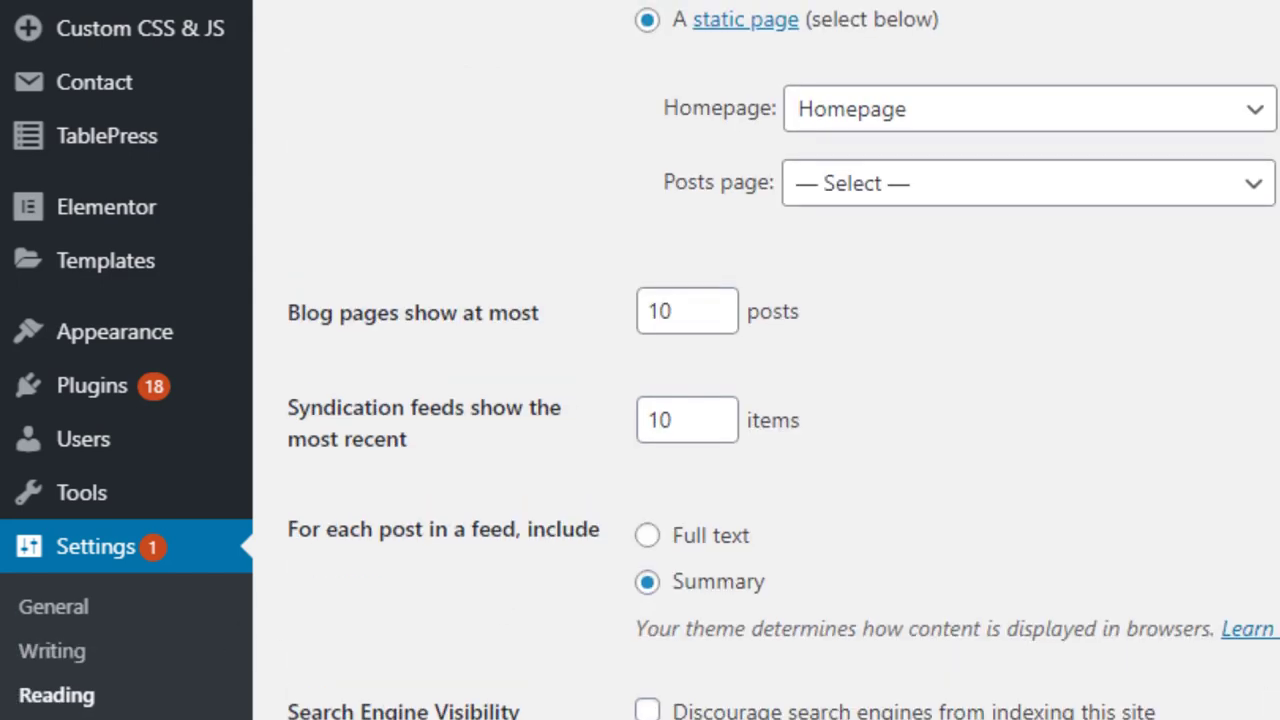
{"action": "key", "text": "alt+Tab"}
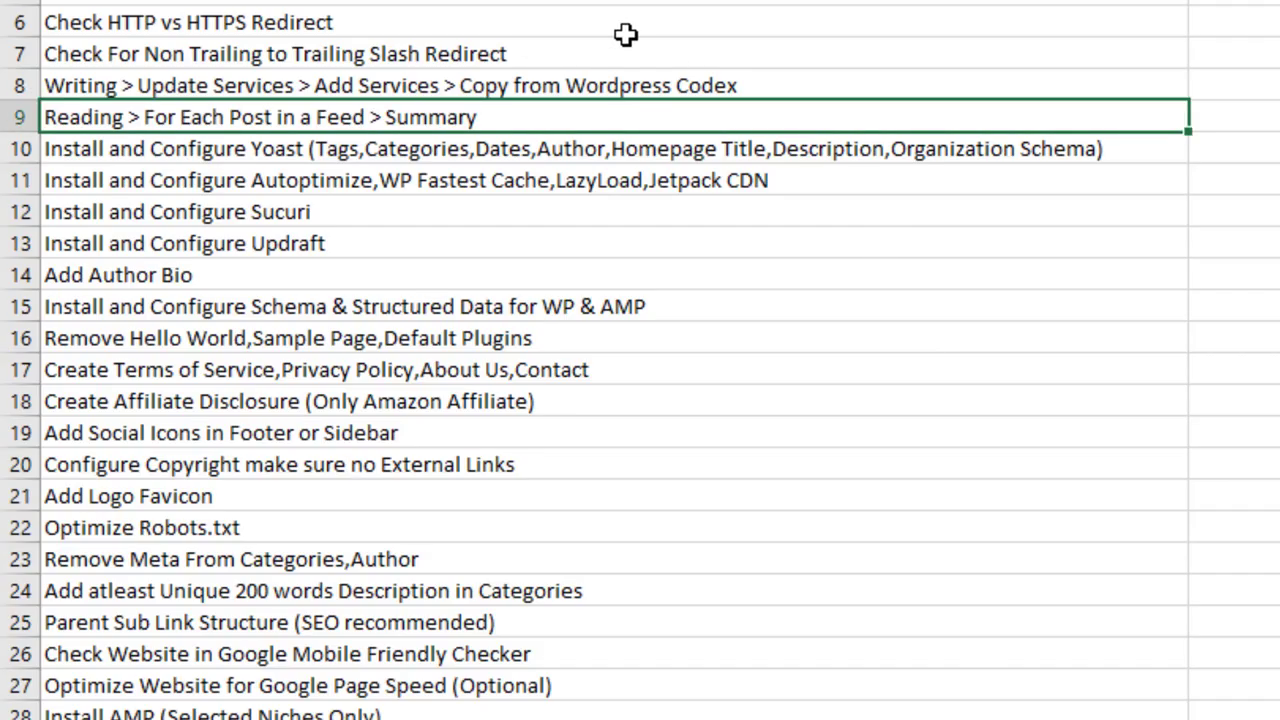
{"action": "key", "text": "alt+Tab"}
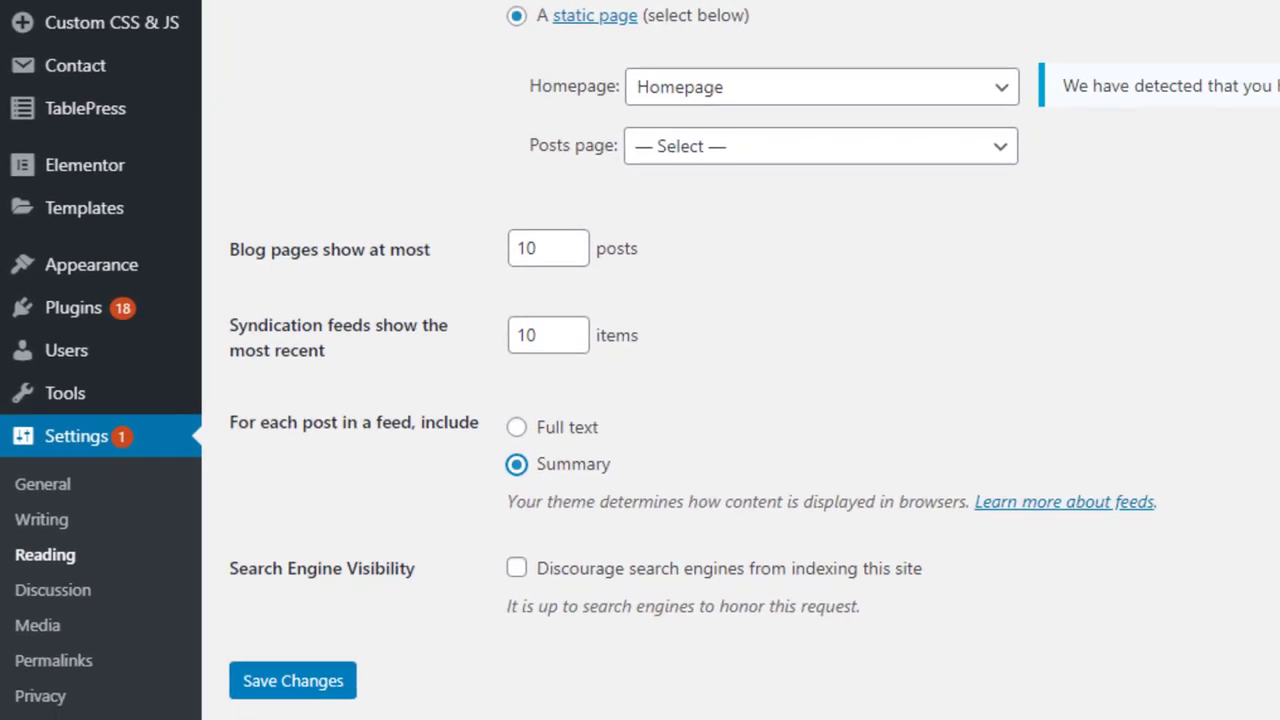
- Select the checklist's Install and Configure Yoast item in Excel and open Yoast SEO's Search Appearance settings in WordPress
{"action": "key", "text": "alt+Tab"}
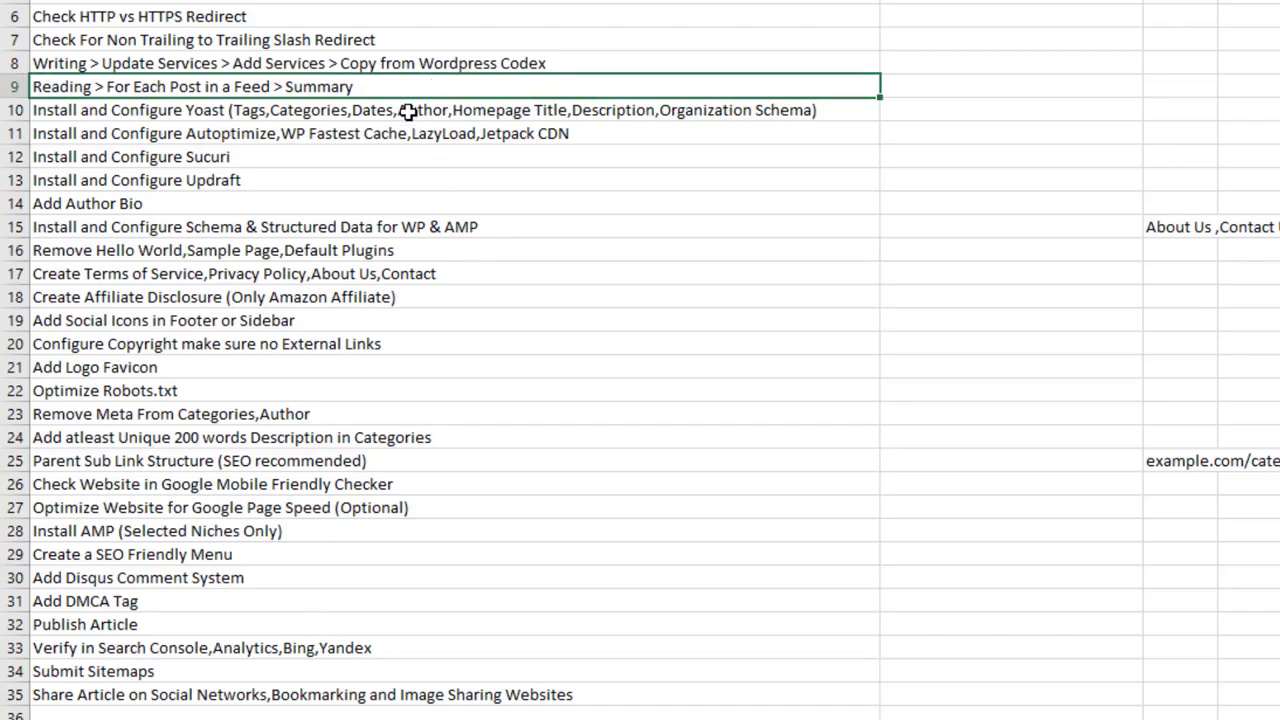
{"action": "left_click", "coordinate": [399, 122]}
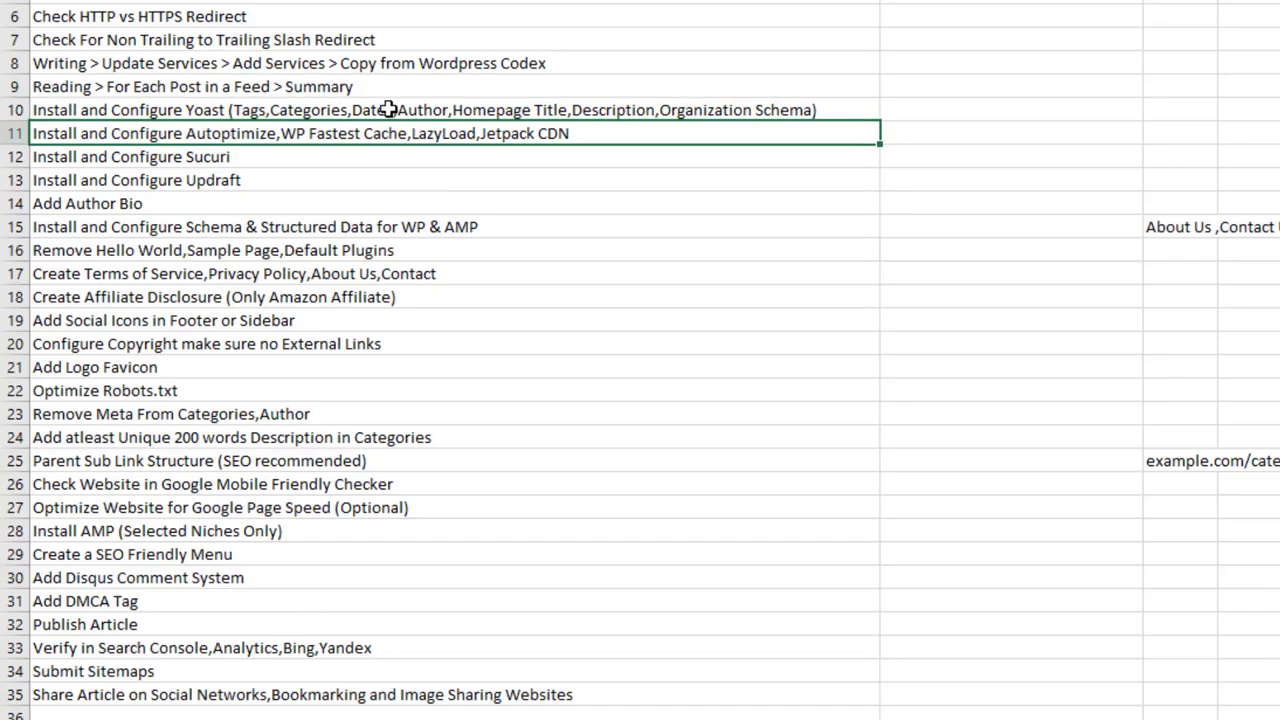
{"action": "left_click", "coordinate": [388, 110]}
{"action": "key", "text": "alt+Tab"}
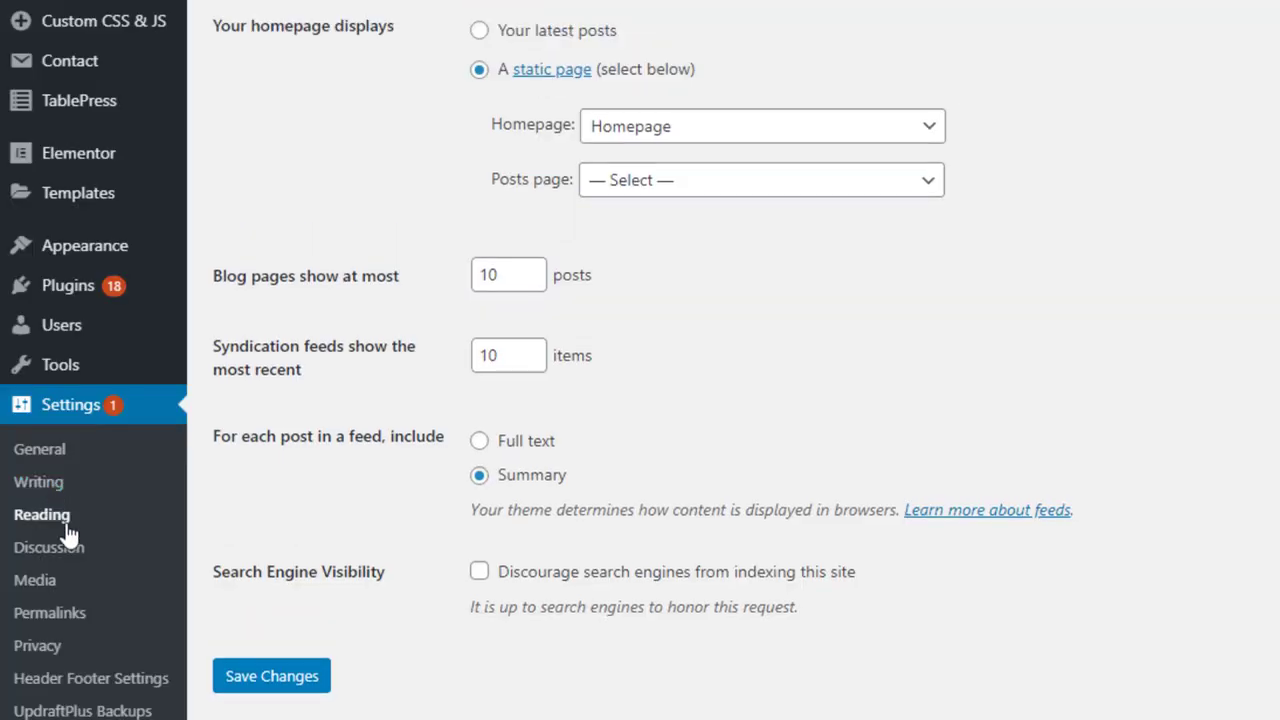
{"action": "scroll", "coordinate": [80, 394], "scroll_direction": "down", "scroll_amount": 10}
{"action": "mouse_move", "coordinate": [86, 192]}
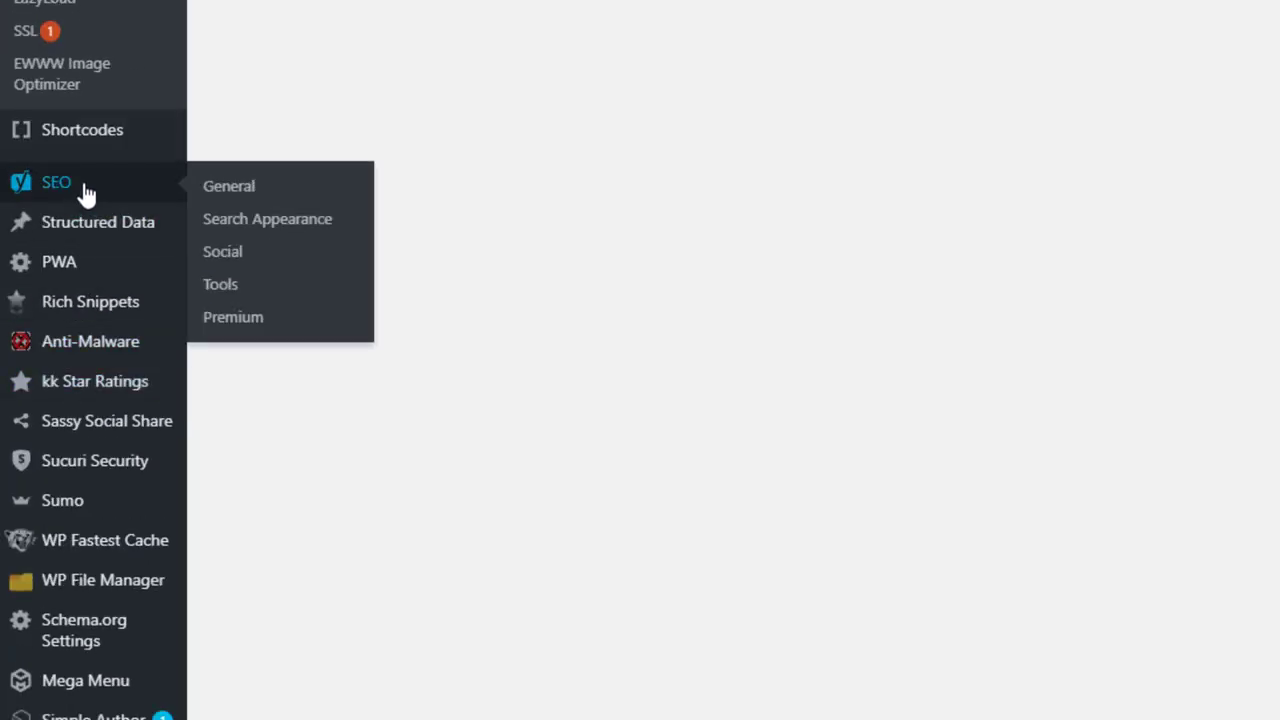
{"action": "left_click", "coordinate": [86, 192]}
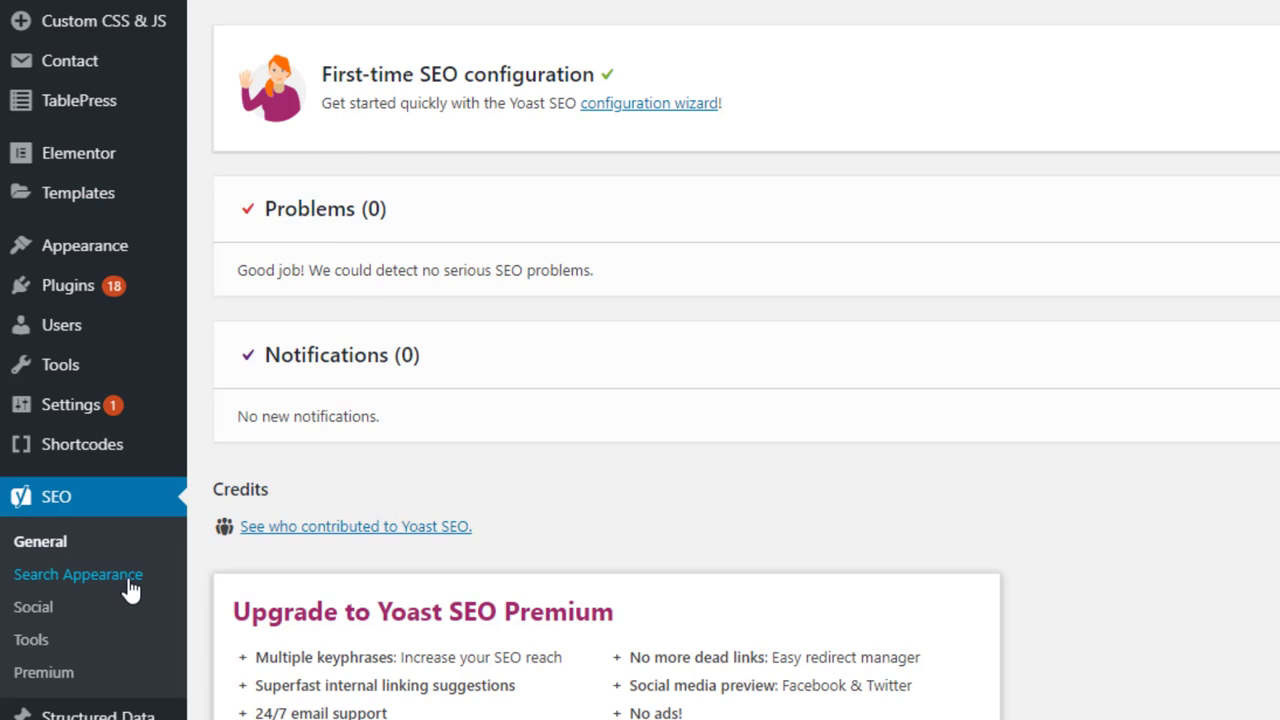
{"action": "left_click", "coordinate": [128, 576]}
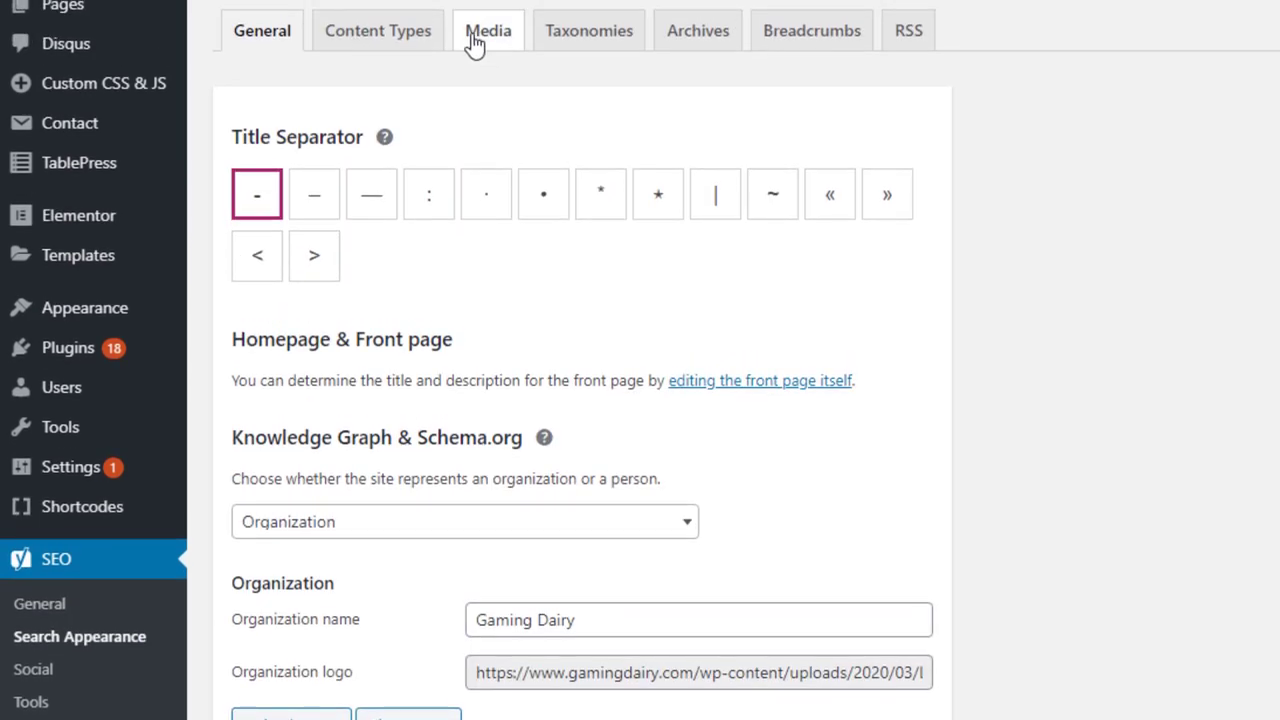
- Review the media attachment URL redirect setting and expand the Tags section of the taxonomy settings
{"action": "left_click", "coordinate": [470, 33]}
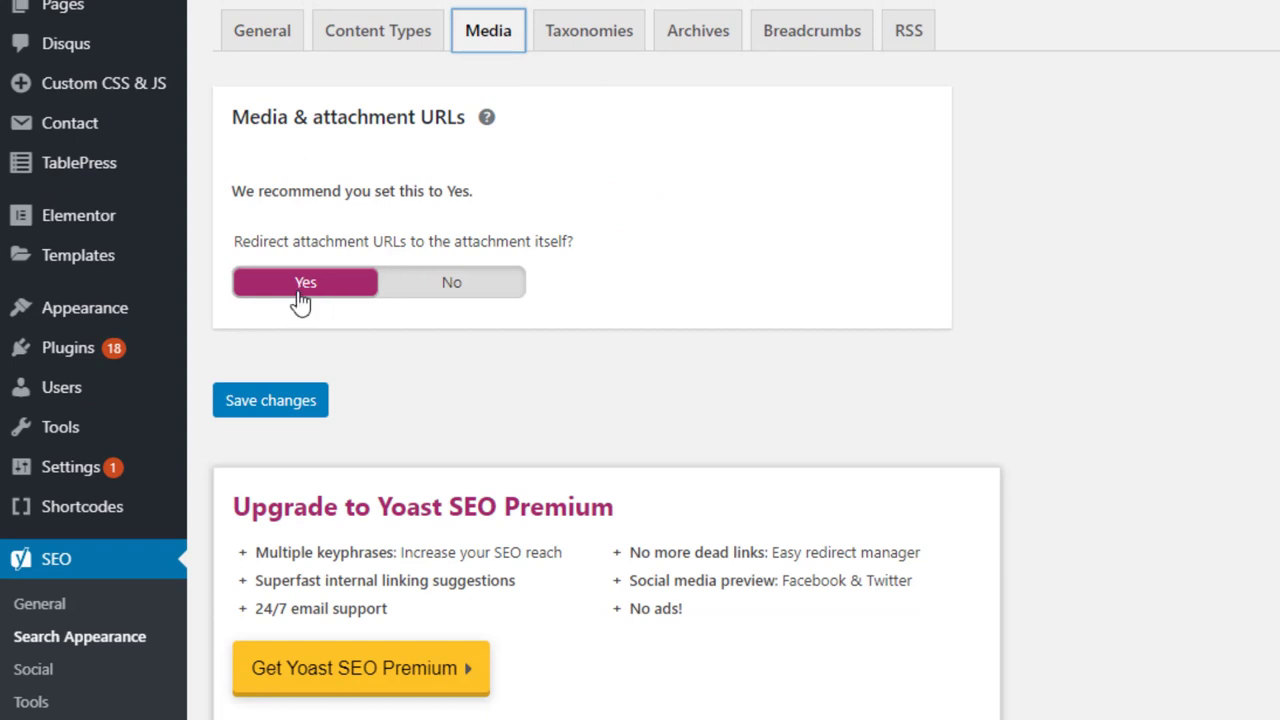
{"action": "left_click", "coordinate": [548, 33]}
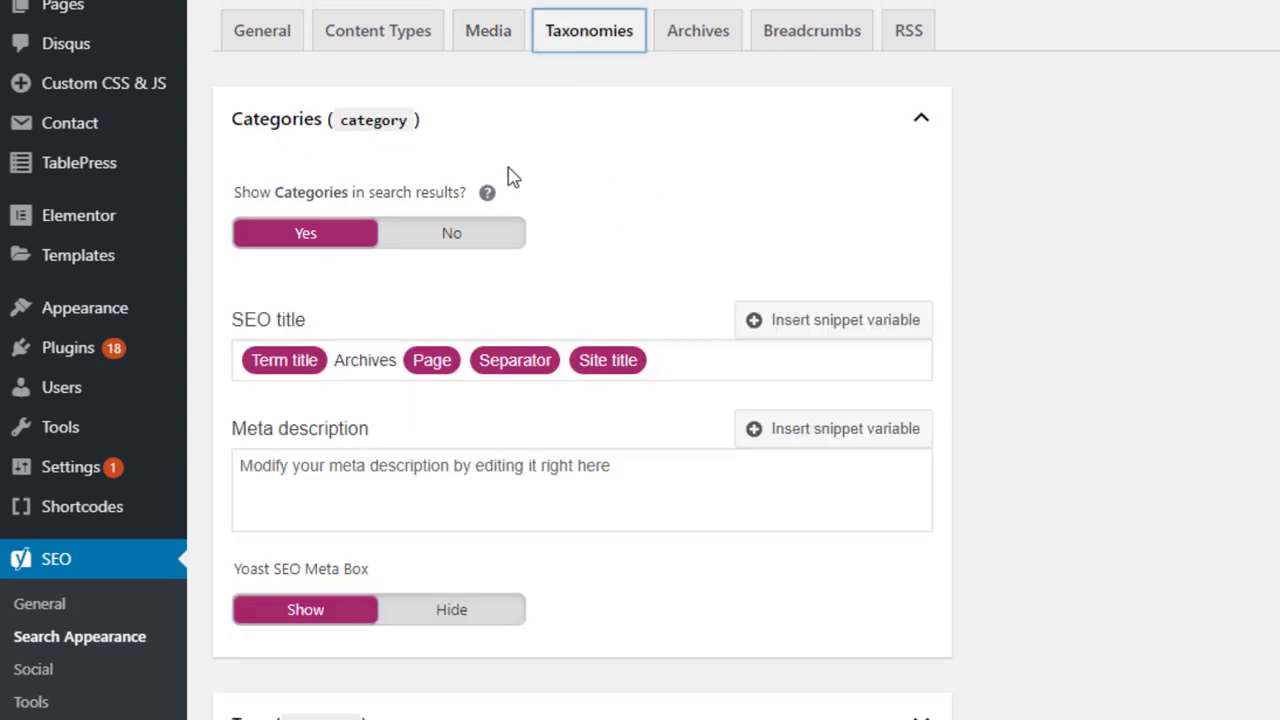
{"action": "scroll", "coordinate": [491, 234], "scroll_direction": "down", "scroll_amount": 5}
{"action": "left_click", "coordinate": [443, 262]}
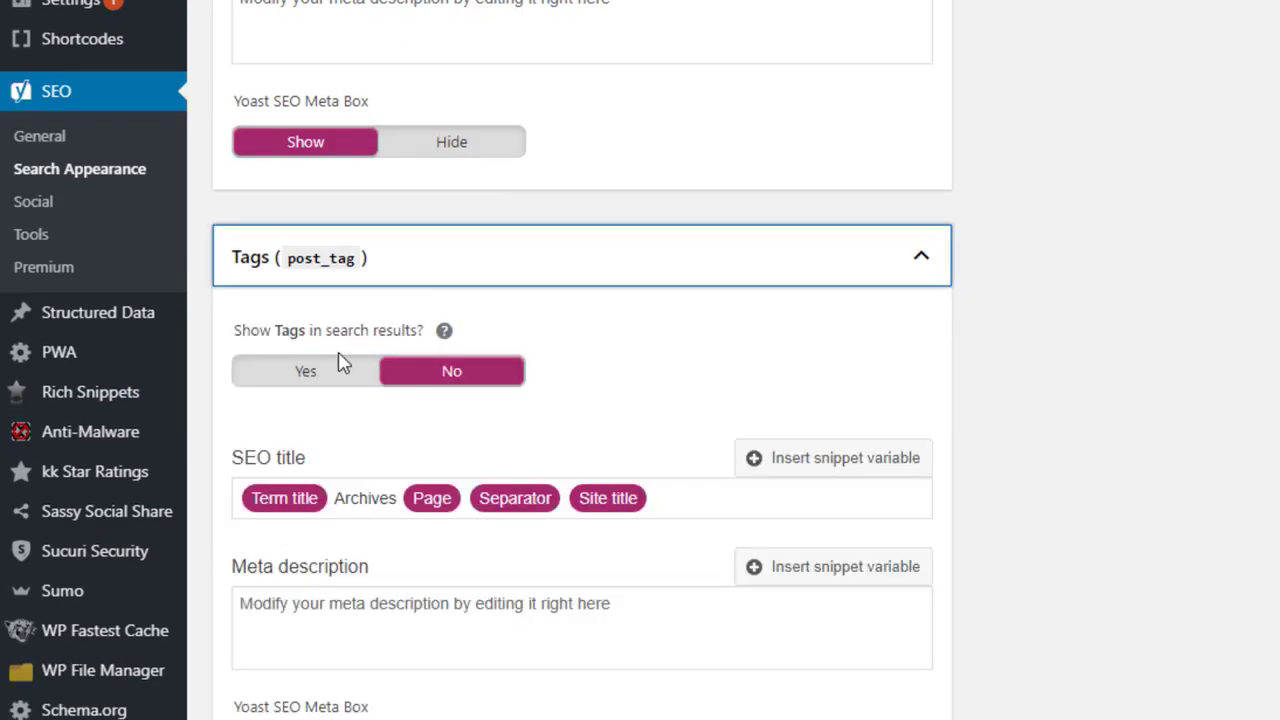
- Review Yoast's category URL prefix setting in the taxonomy settings and the author archives options in the archives settings
{"action": "scroll", "coordinate": [397, 386], "scroll_direction": "down", "scroll_amount": 10}
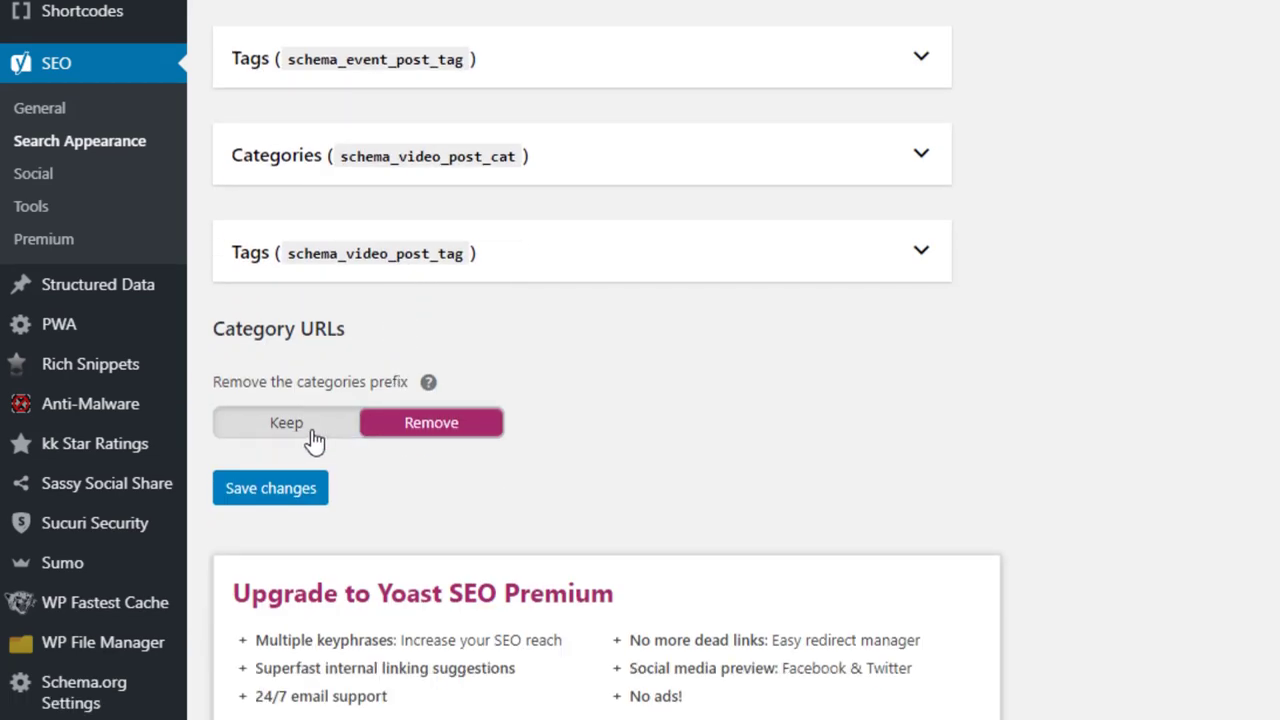
{"action": "scroll", "coordinate": [432, 446], "scroll_direction": "up", "scroll_amount": 15}
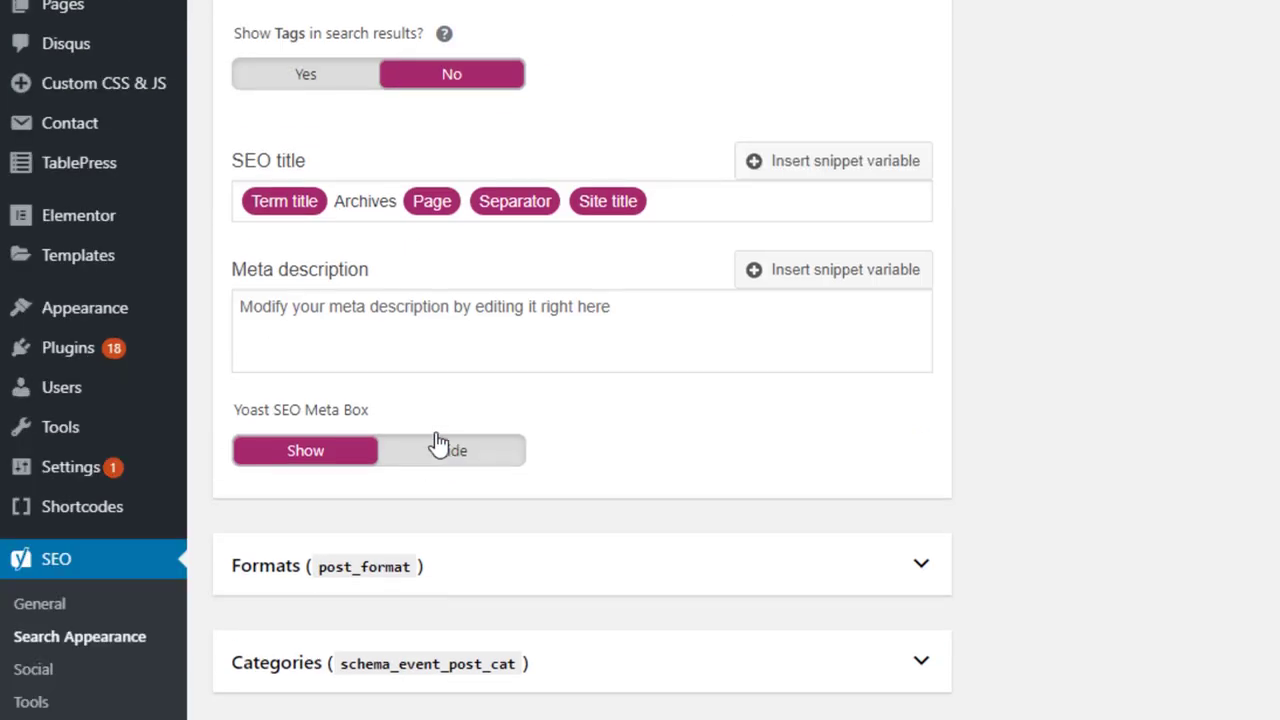
{"action": "left_click", "coordinate": [700, 36]}
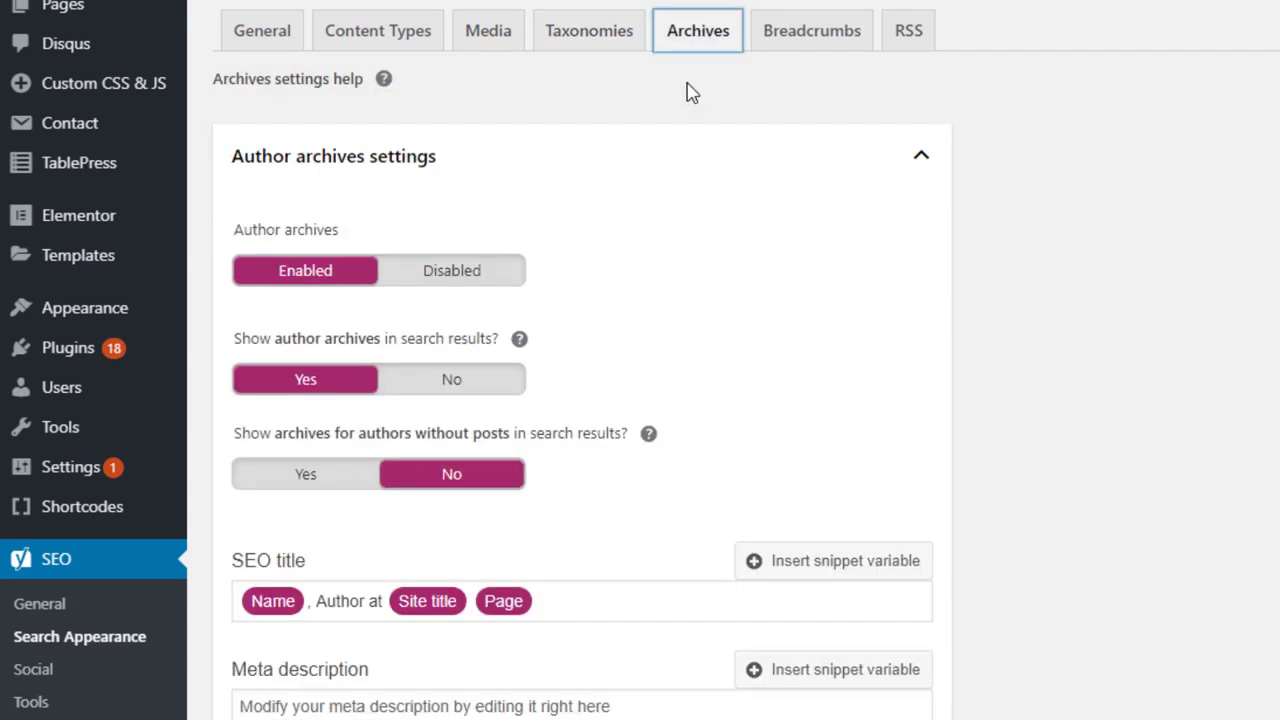
{"action": "scroll", "coordinate": [572, 281], "scroll_direction": "down", "scroll_amount": 1}
{"action": "scroll", "coordinate": [500, 278], "scroll_direction": "up", "scroll_amount": 1}
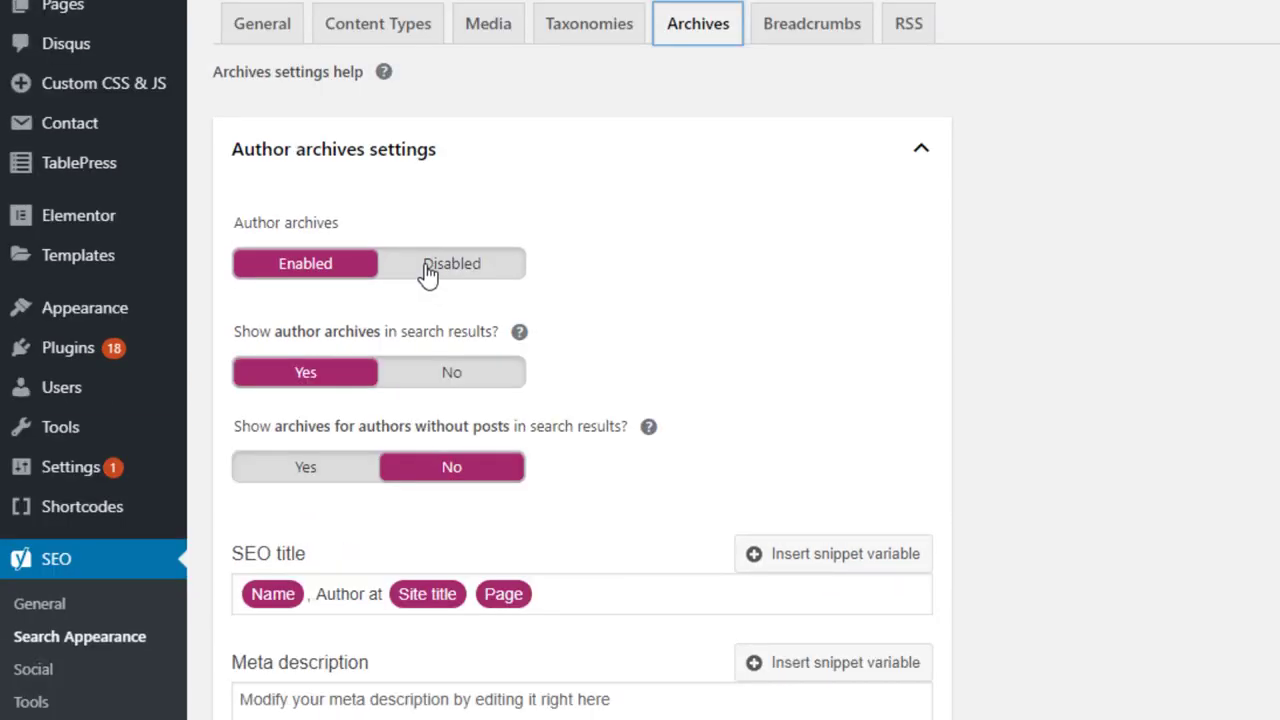
{"action": "scroll", "coordinate": [383, 289], "scroll_direction": "down", "scroll_amount": 2}
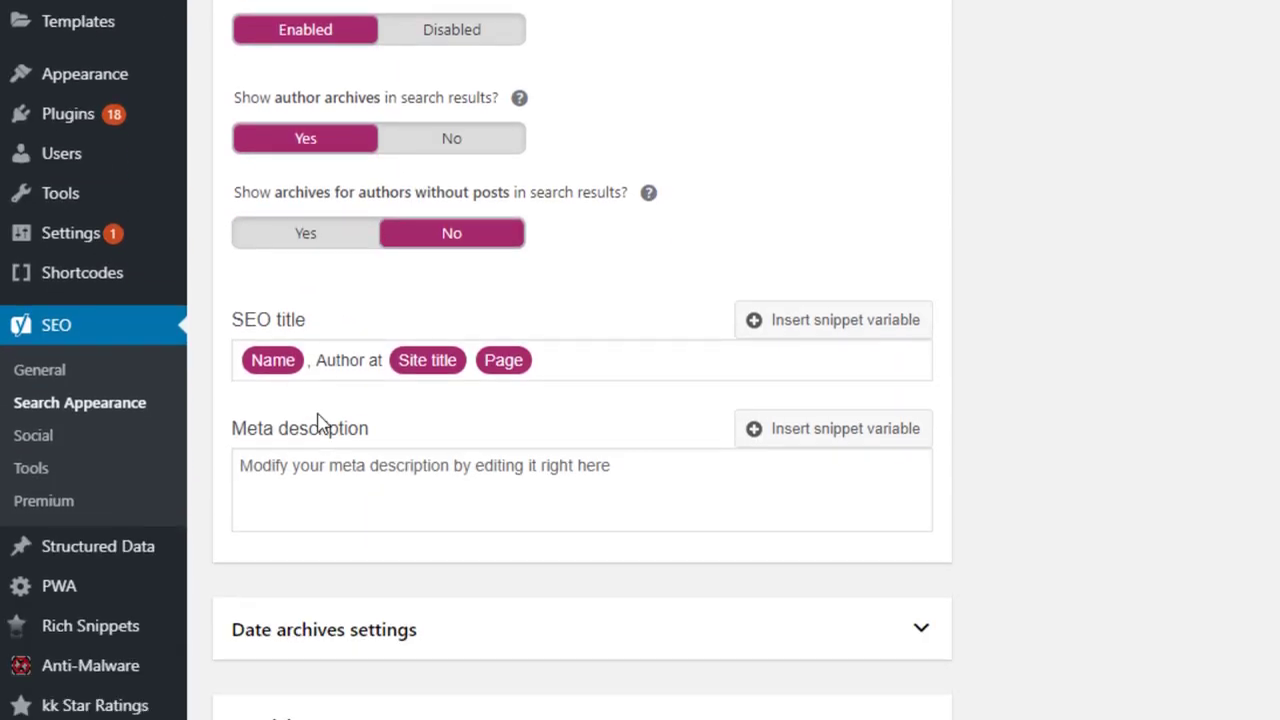
- Expand Yoast's date archives settings to check them, and open the Breadcrumbs settings
{"action": "left_click", "coordinate": [333, 612]}
{"action": "scroll", "coordinate": [331, 620], "scroll_direction": "down", "scroll_amount": 1}
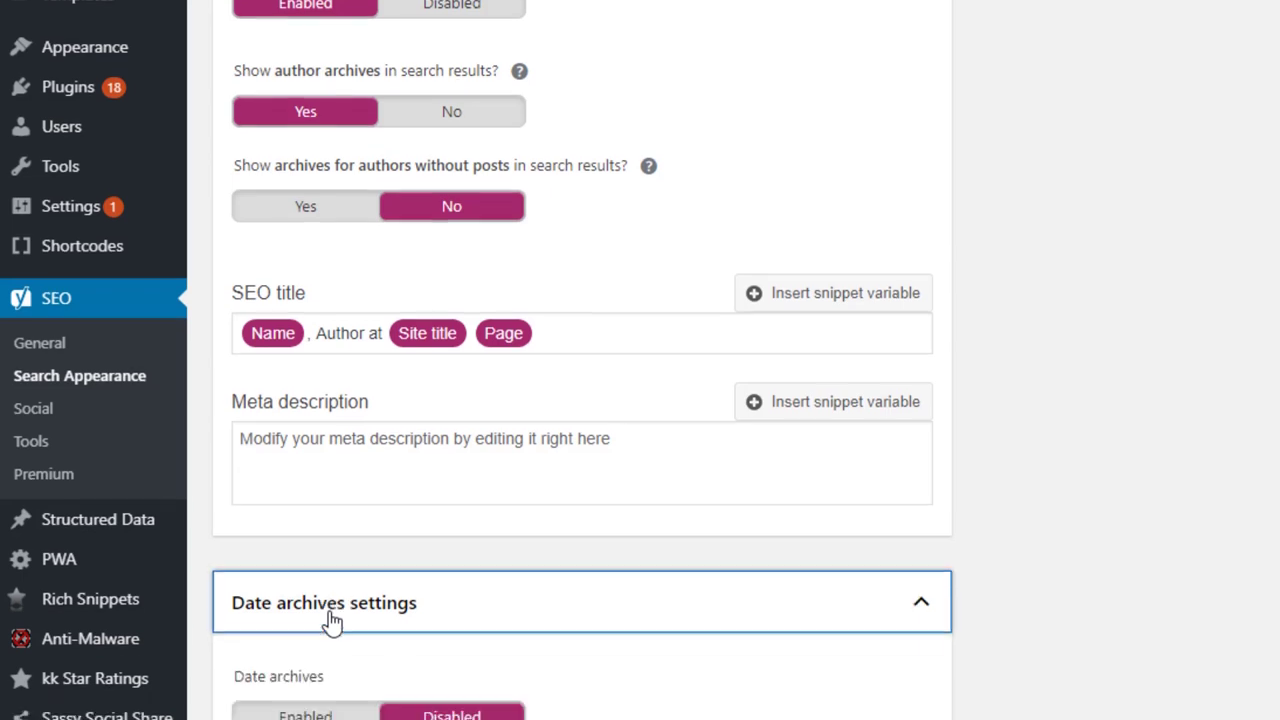
{"action": "scroll", "coordinate": [644, 700], "scroll_direction": "up", "scroll_amount": 3}
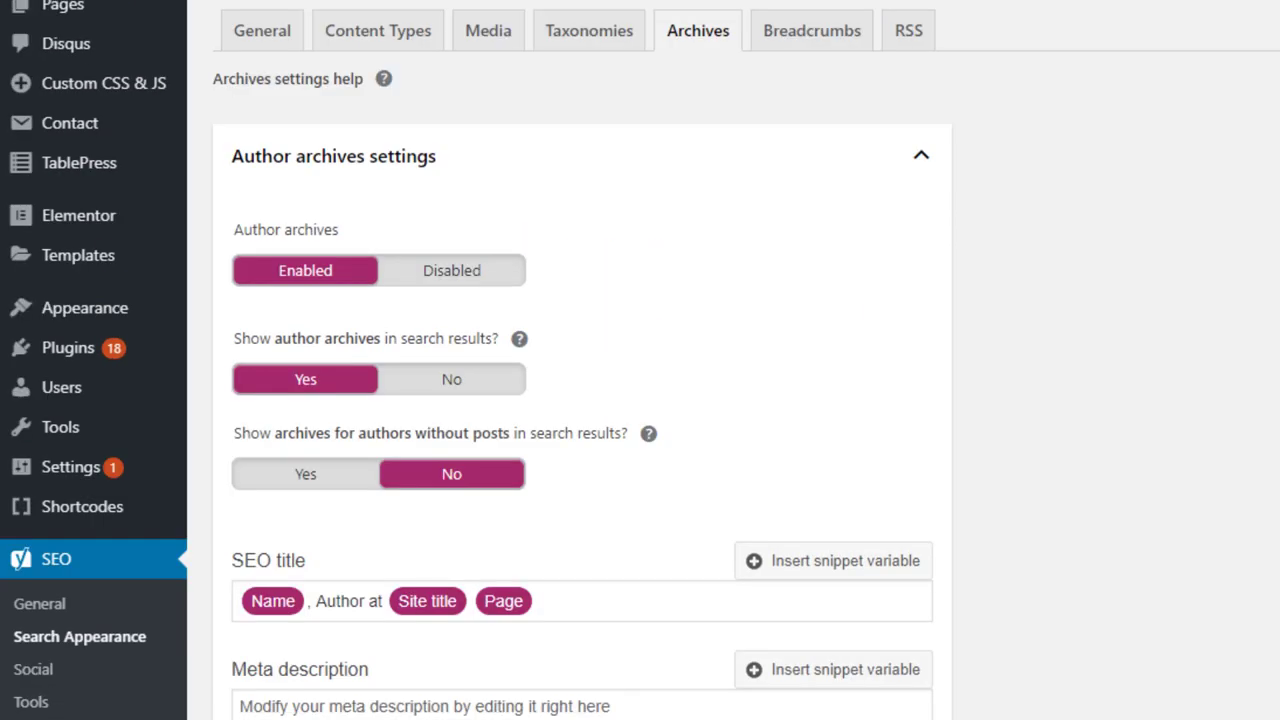
{"action": "left_click", "coordinate": [822, 38]}
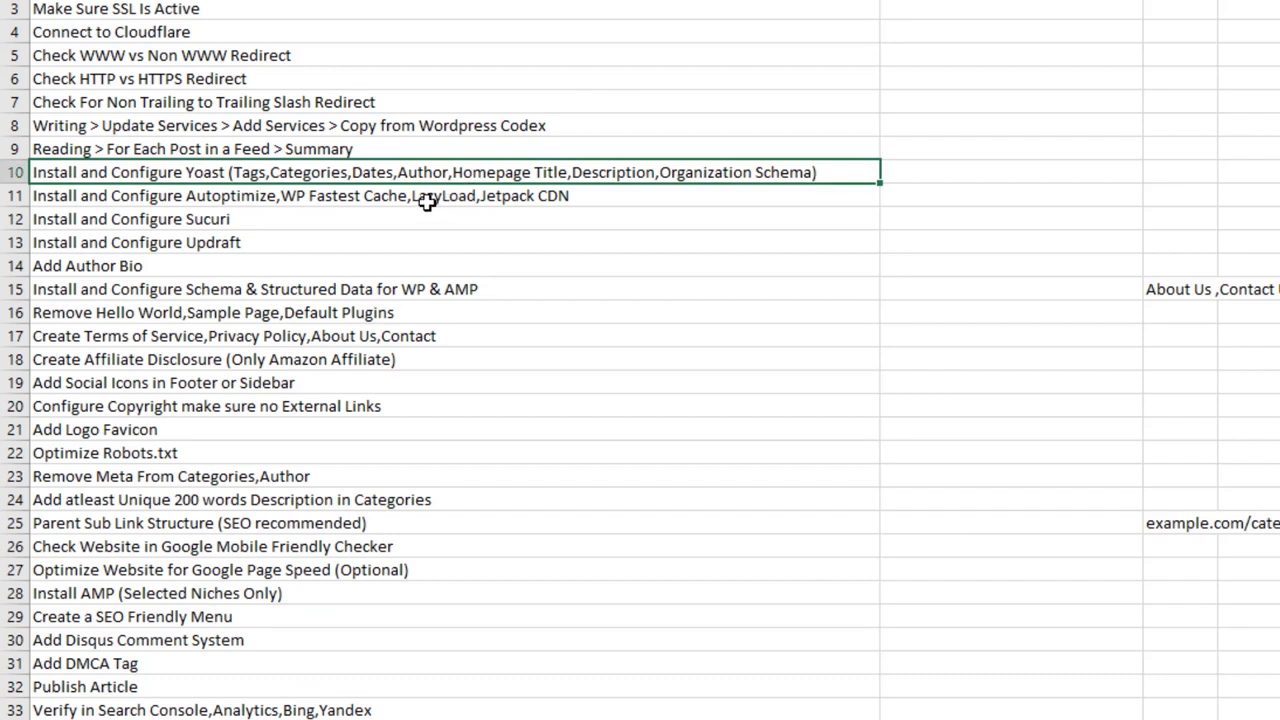
- Select the checklist's Install and Configure Autoptimize item in Excel and open the Autoptimize settings in WordPress
{"action": "left_click", "coordinate": [426, 201]}
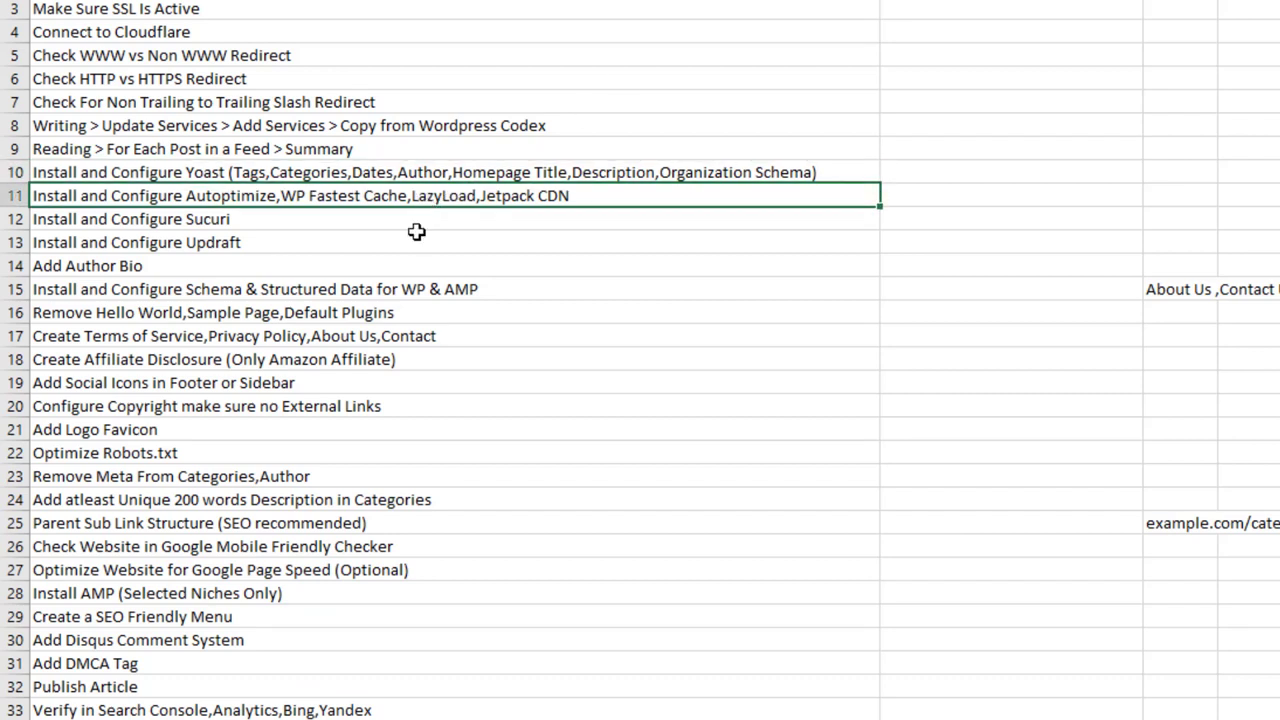
{"action": "key", "text": "alt+Tab"}
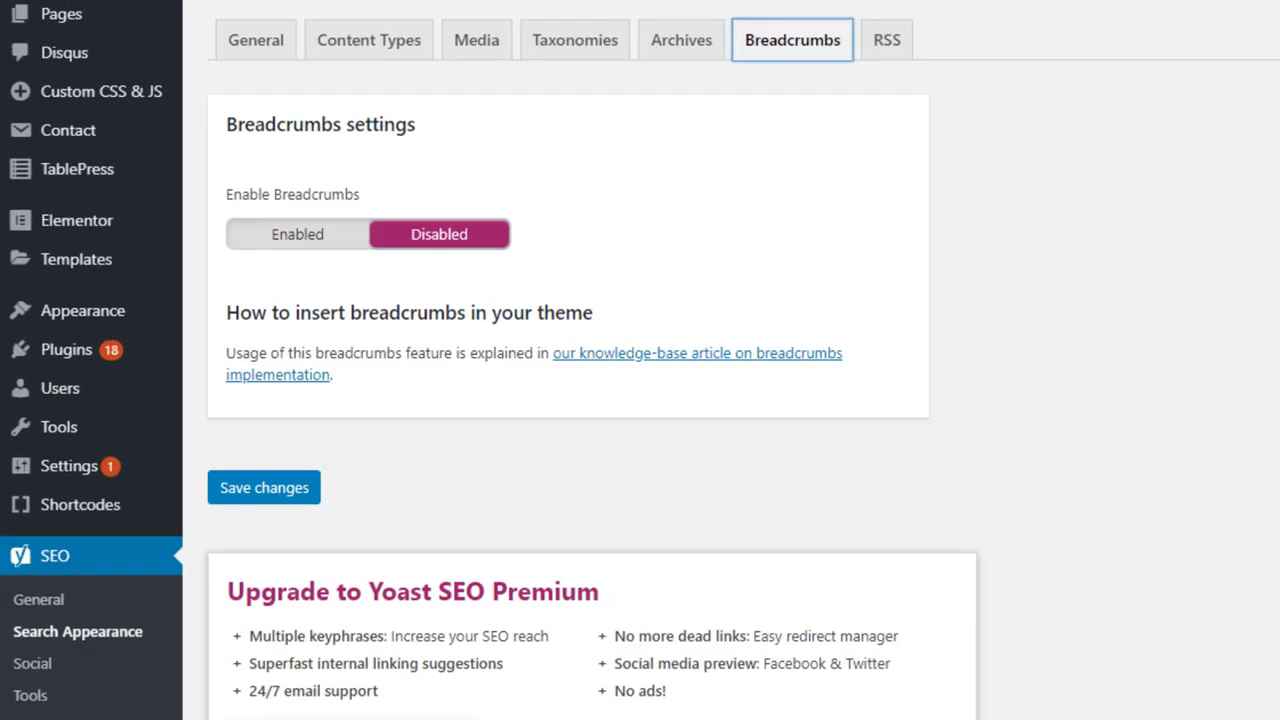
{"action": "mouse_move", "coordinate": [376, 88]}
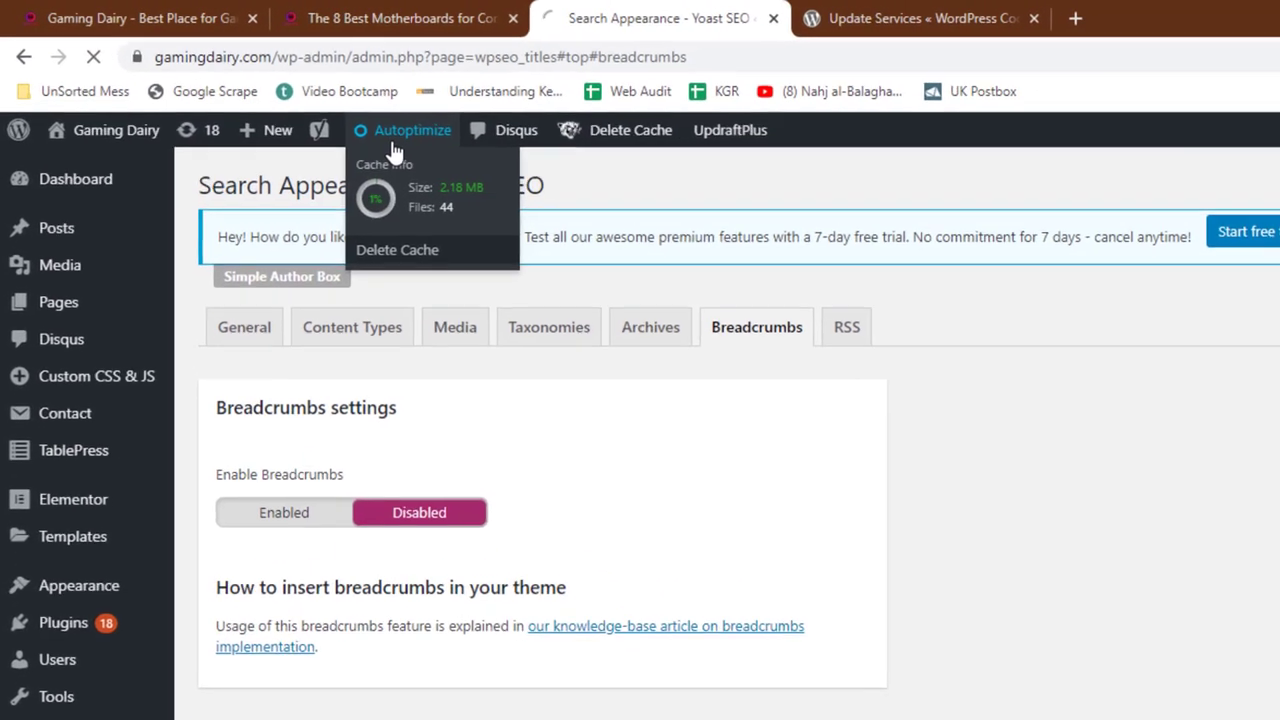
{"action": "left_click", "coordinate": [245, 82]}
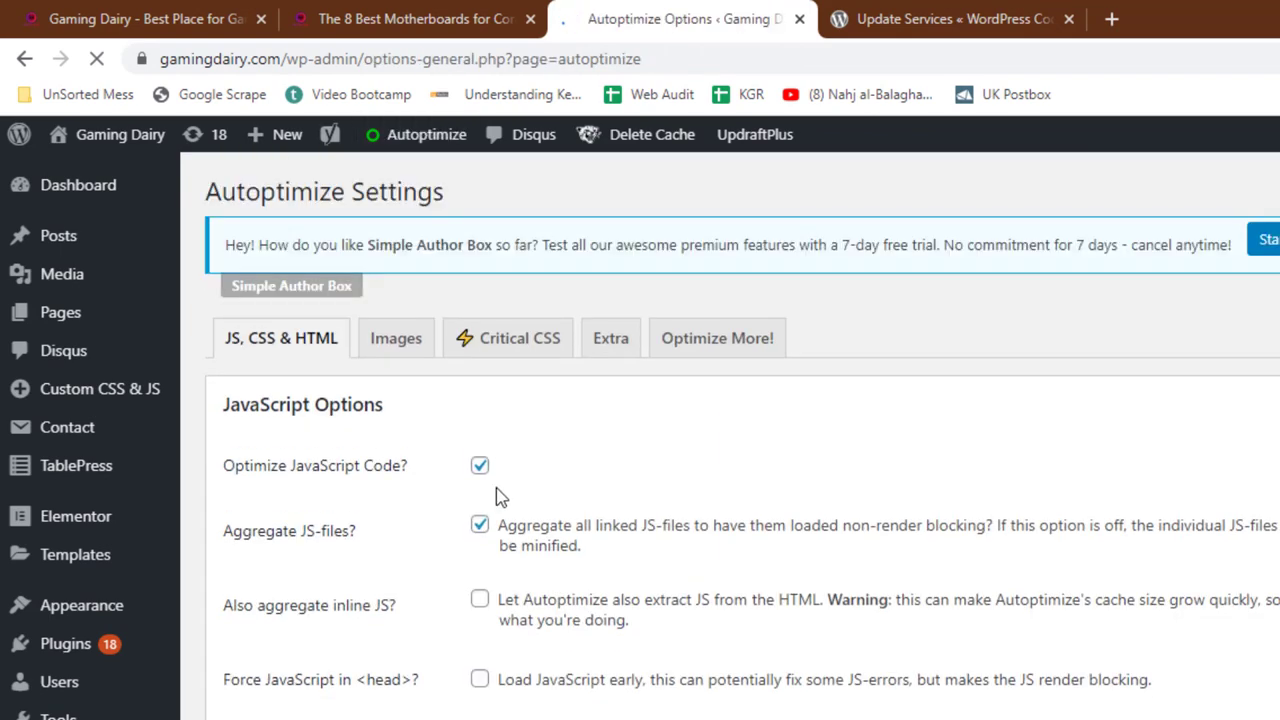
- Enable Optimize CSS Code in the Autoptimize CSS options, and save the changes while emptying the cache
{"action": "scroll", "coordinate": [507, 620], "scroll_direction": "down", "scroll_amount": 11}
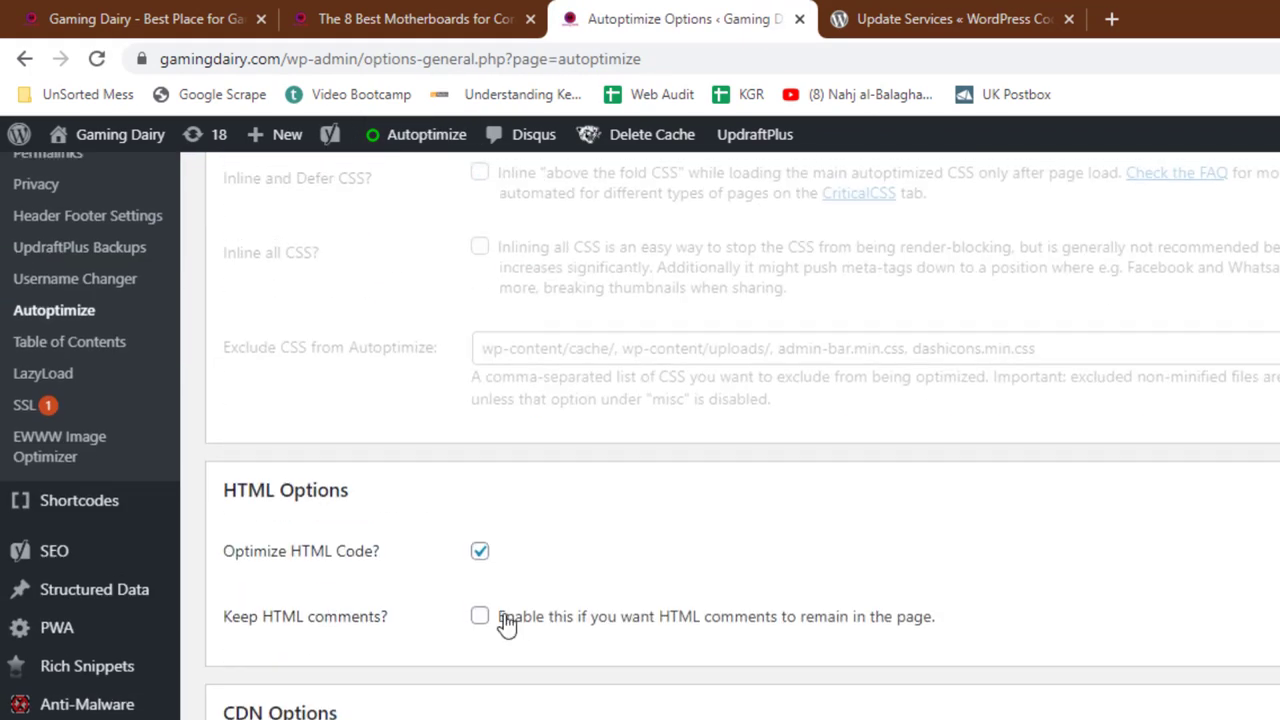
{"action": "scroll", "coordinate": [506, 622], "scroll_direction": "up", "scroll_amount": 6}
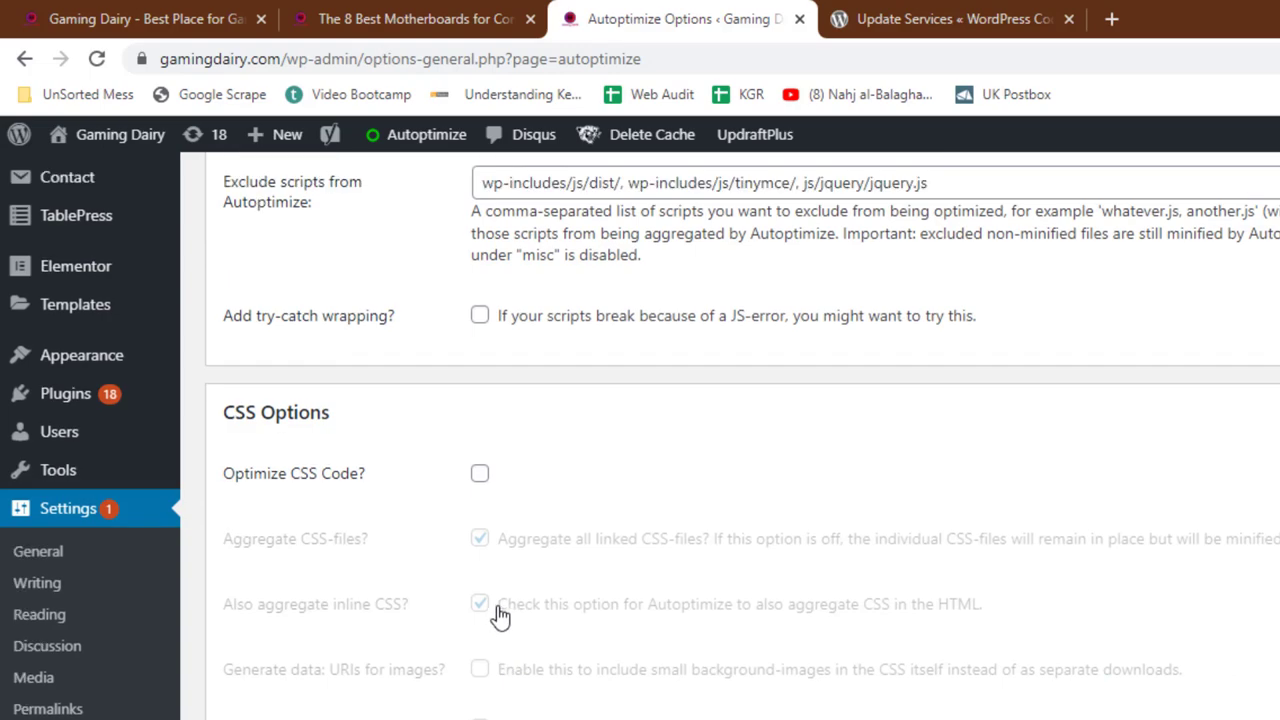
{"action": "left_click", "coordinate": [480, 476]}
{"action": "scroll", "coordinate": [331, 329], "scroll_direction": "down", "scroll_amount": 10}
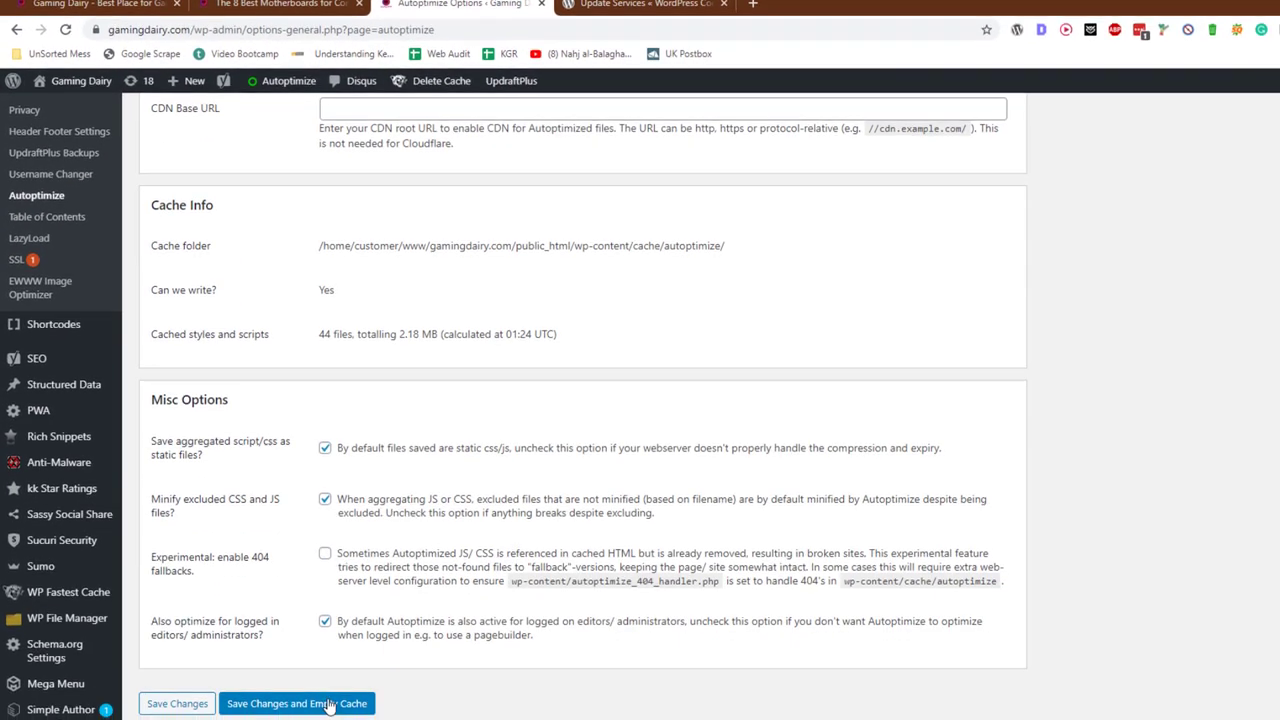
{"action": "left_click", "coordinate": [330, 704]}
{"action": "scroll", "coordinate": [315, 548], "scroll_direction": "up", "scroll_amount": 12}
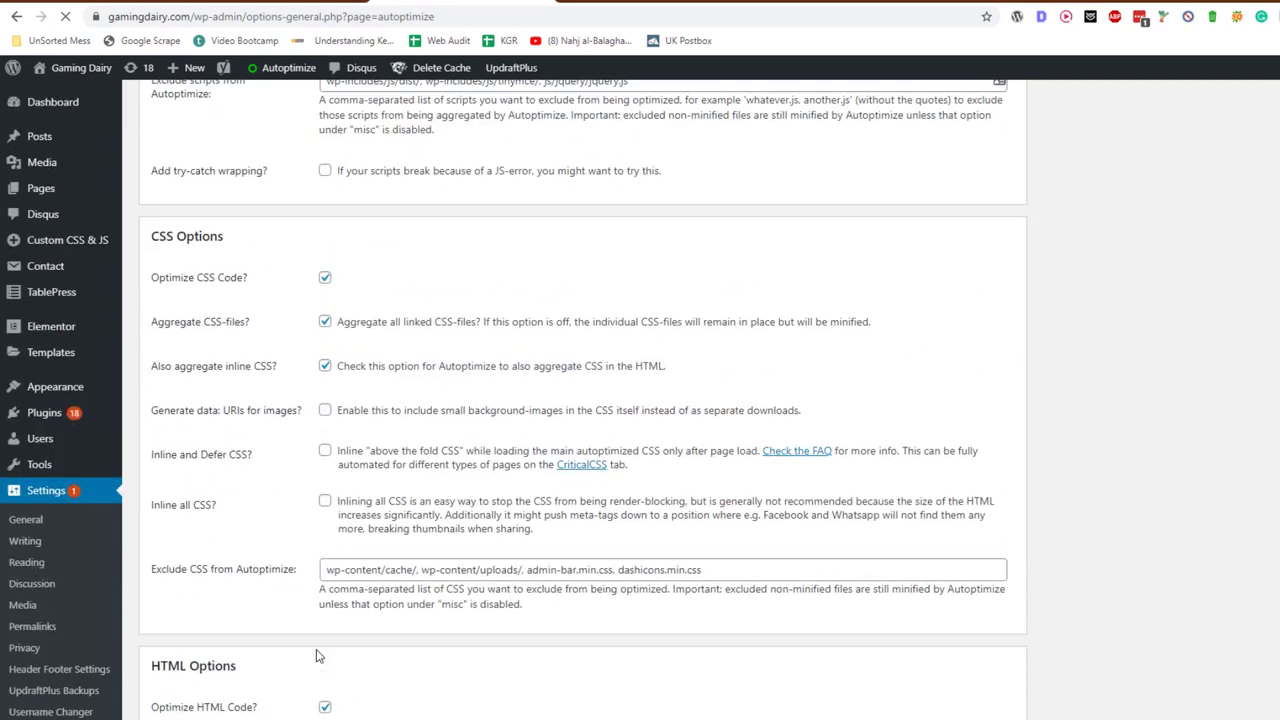
- Open the WP Fastest Cache settings to review its enabled caching options
{"action": "scroll", "coordinate": [335, 360], "scroll_direction": "down", "scroll_amount": 10}
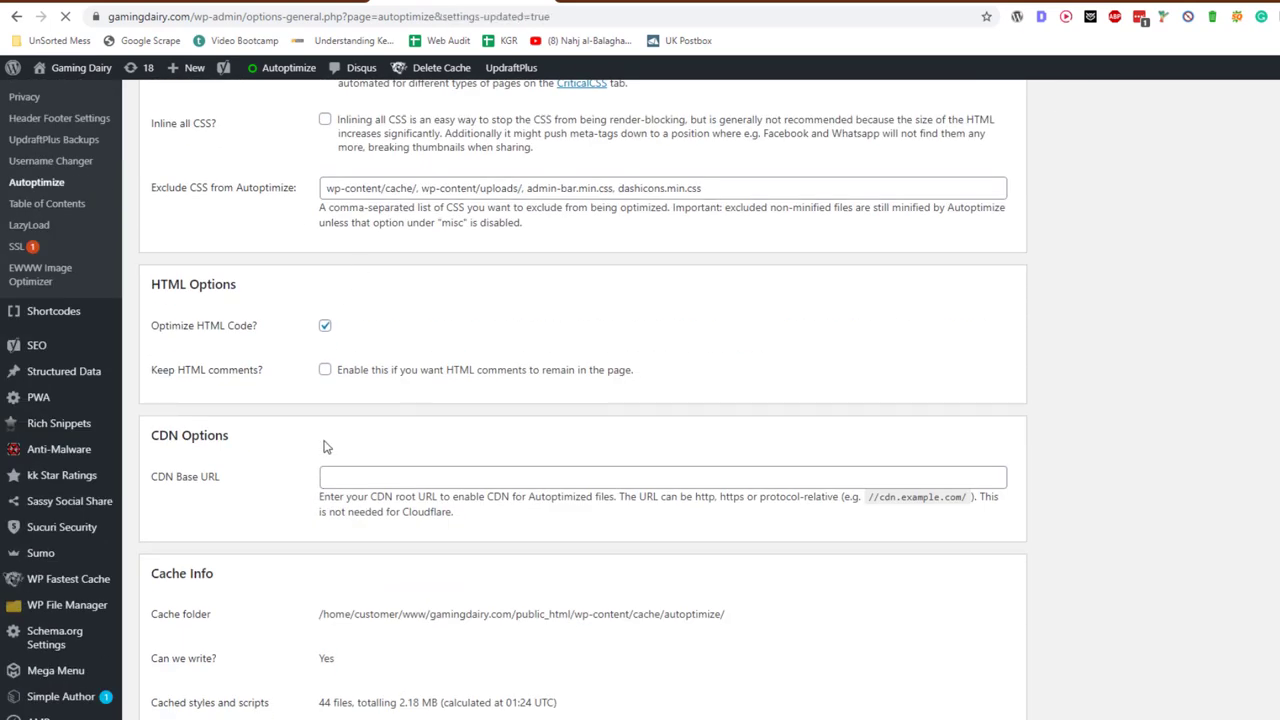
{"action": "scroll", "coordinate": [113, 627], "scroll_direction": "down", "scroll_amount": 5}
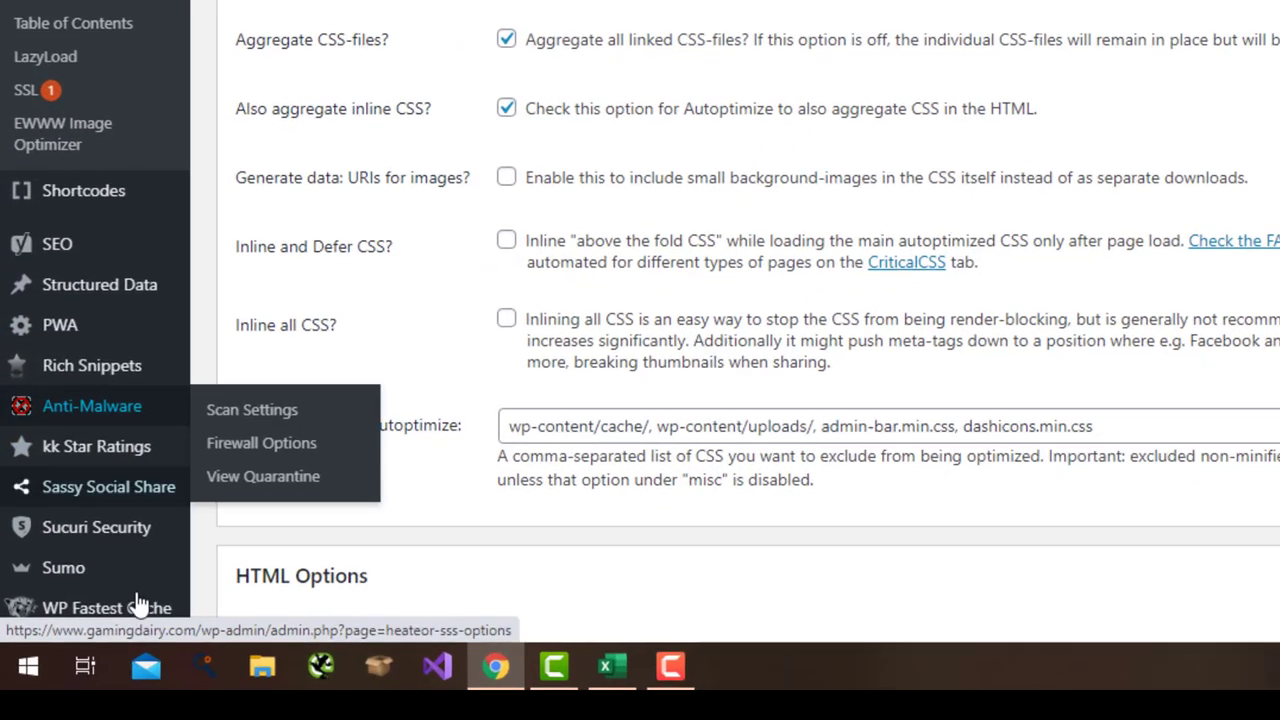
{"action": "left_click", "coordinate": [81, 703]}
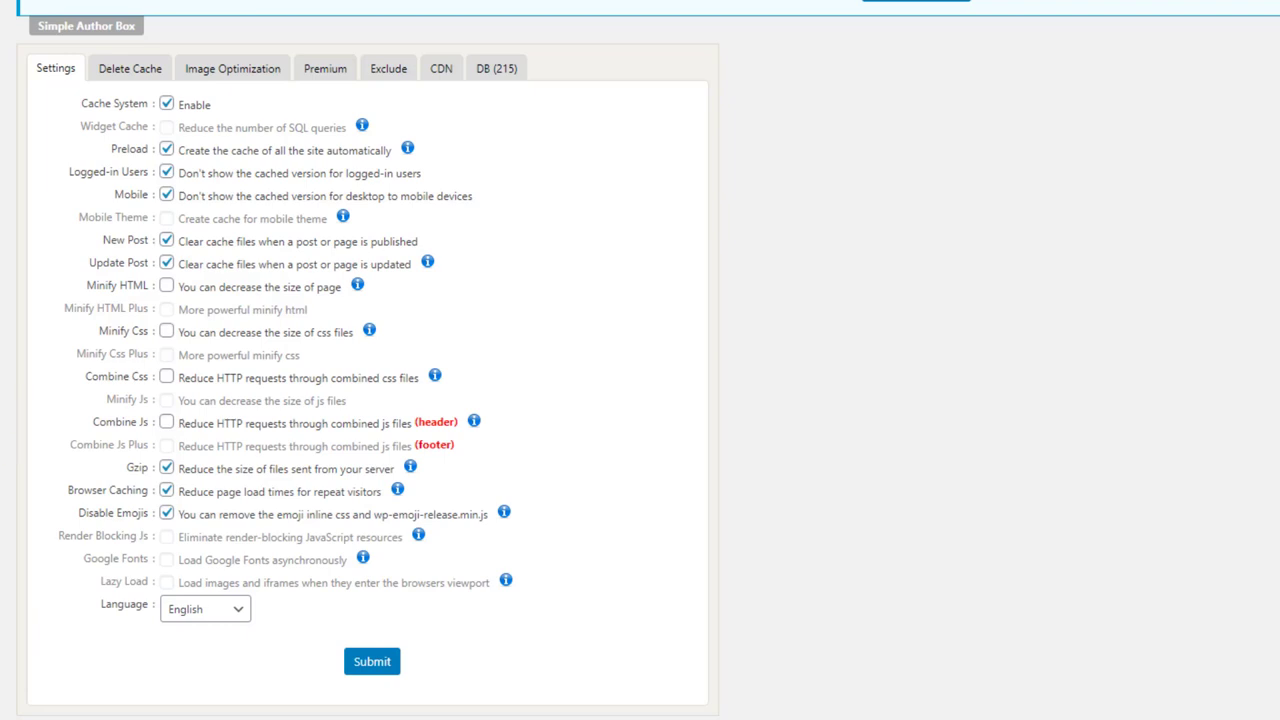
- Open the Sucuri Security plugin's settings and look through the general settings, including API Key and Data Storage
{"action": "mouse_move", "coordinate": [78, 600]}
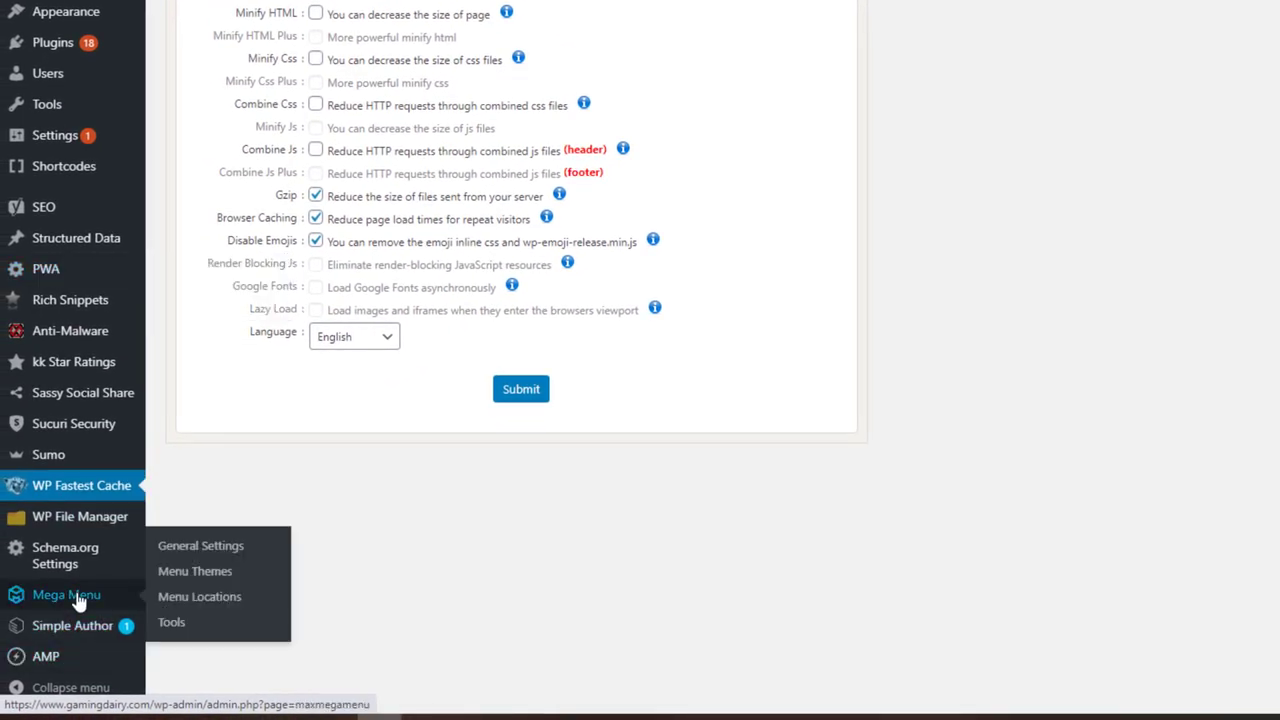
{"action": "left_click", "coordinate": [87, 438]}
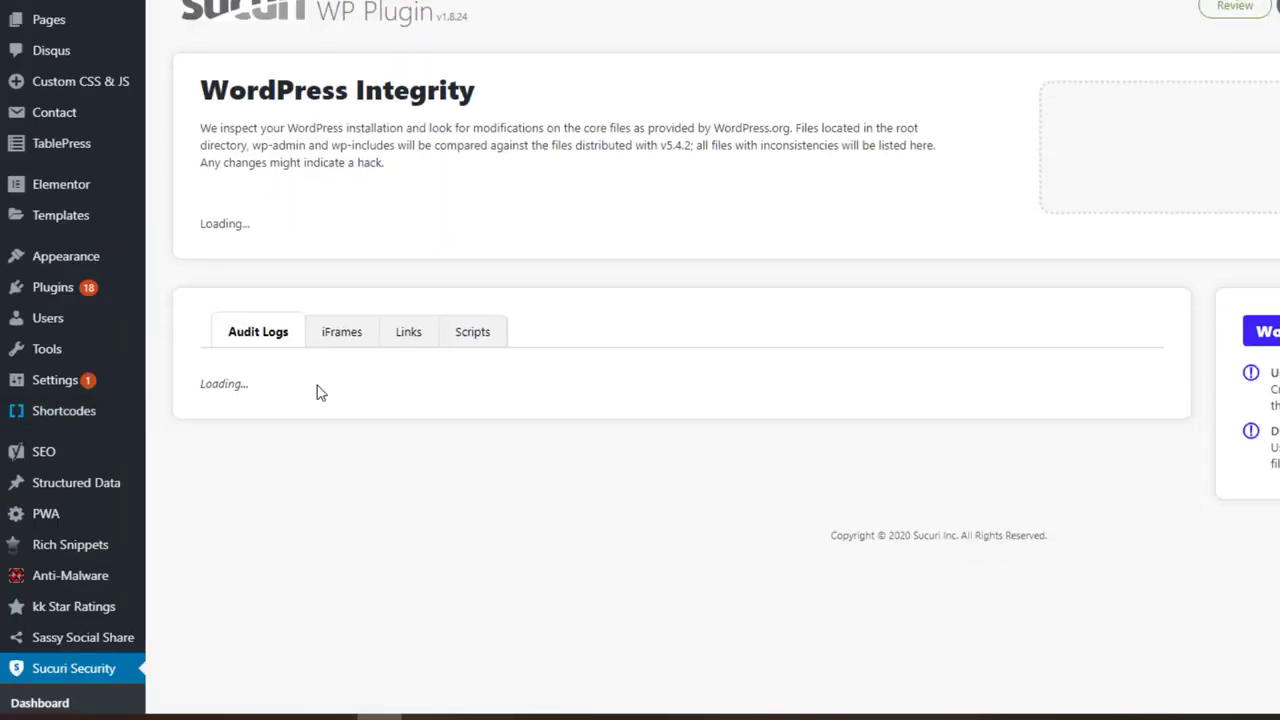
{"action": "scroll", "coordinate": [317, 391], "scroll_direction": "down", "scroll_amount": 3}
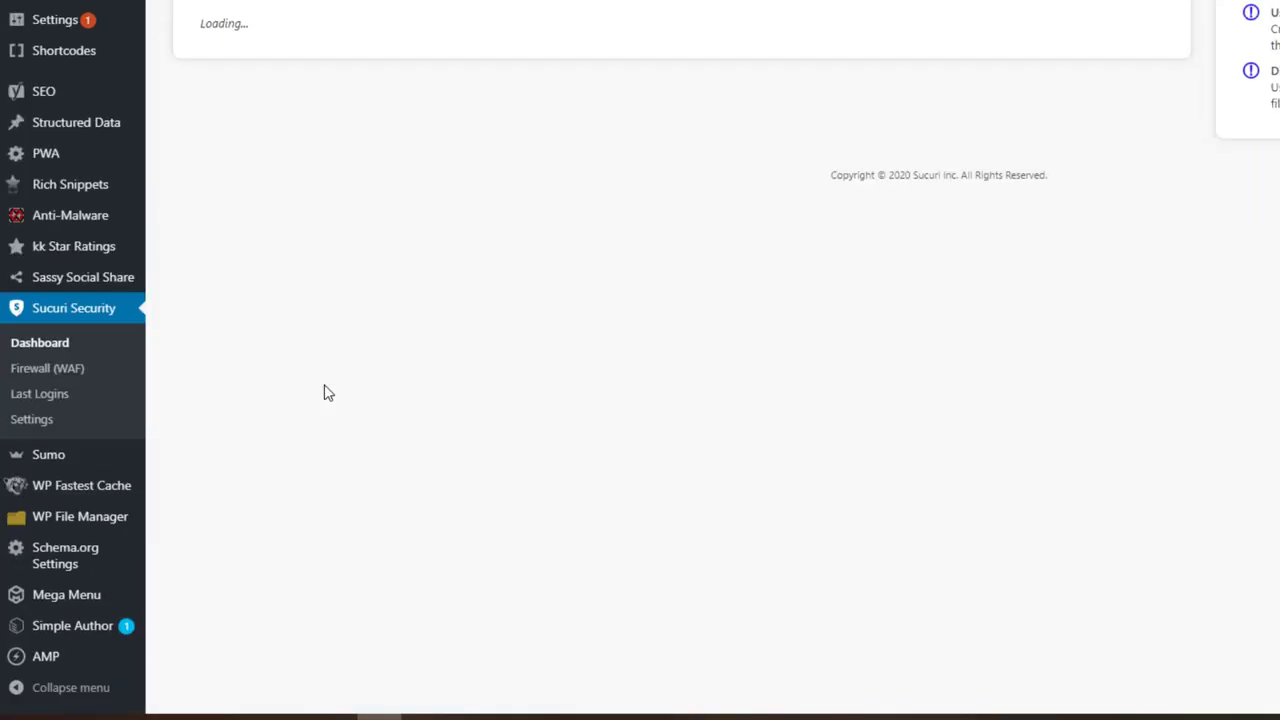
{"action": "left_click", "coordinate": [58, 425]}
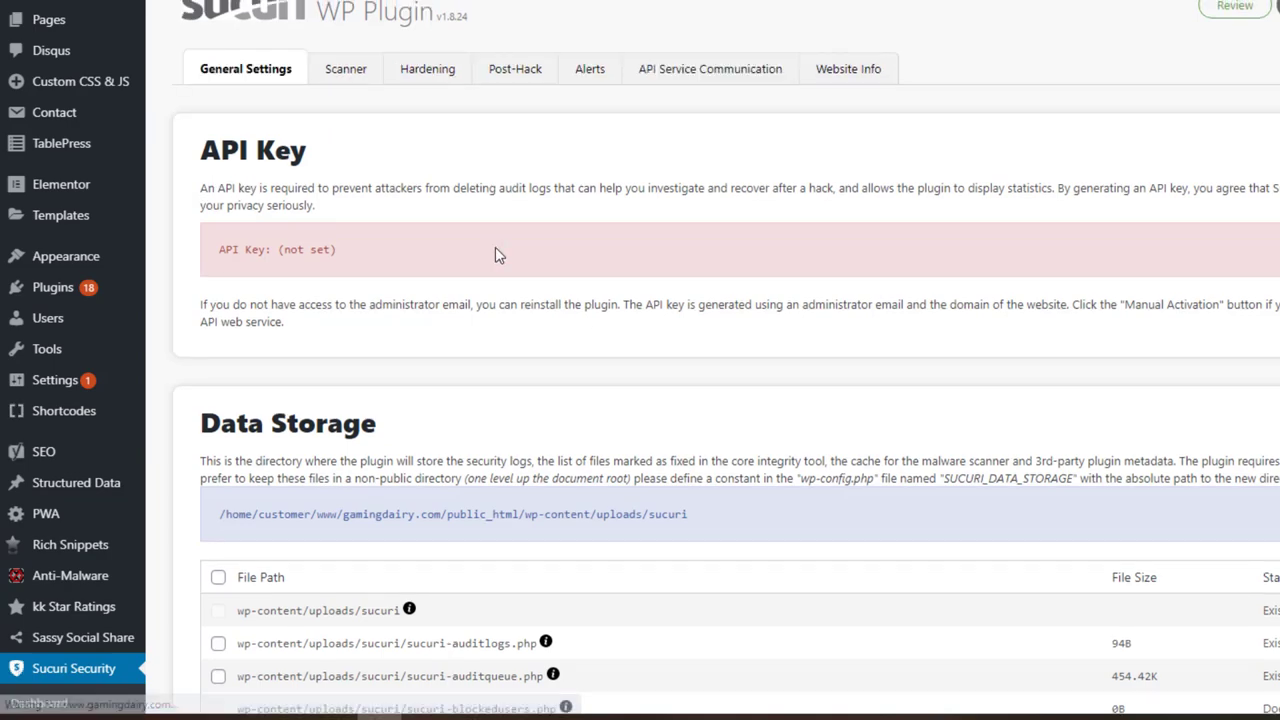
{"action": "scroll", "coordinate": [497, 251], "scroll_direction": "down", "scroll_amount": 8}
{"action": "scroll", "coordinate": [497, 251], "scroll_direction": "up", "scroll_amount": 3}
{"action": "scroll", "coordinate": [497, 255], "scroll_direction": "up", "scroll_amount": 5}
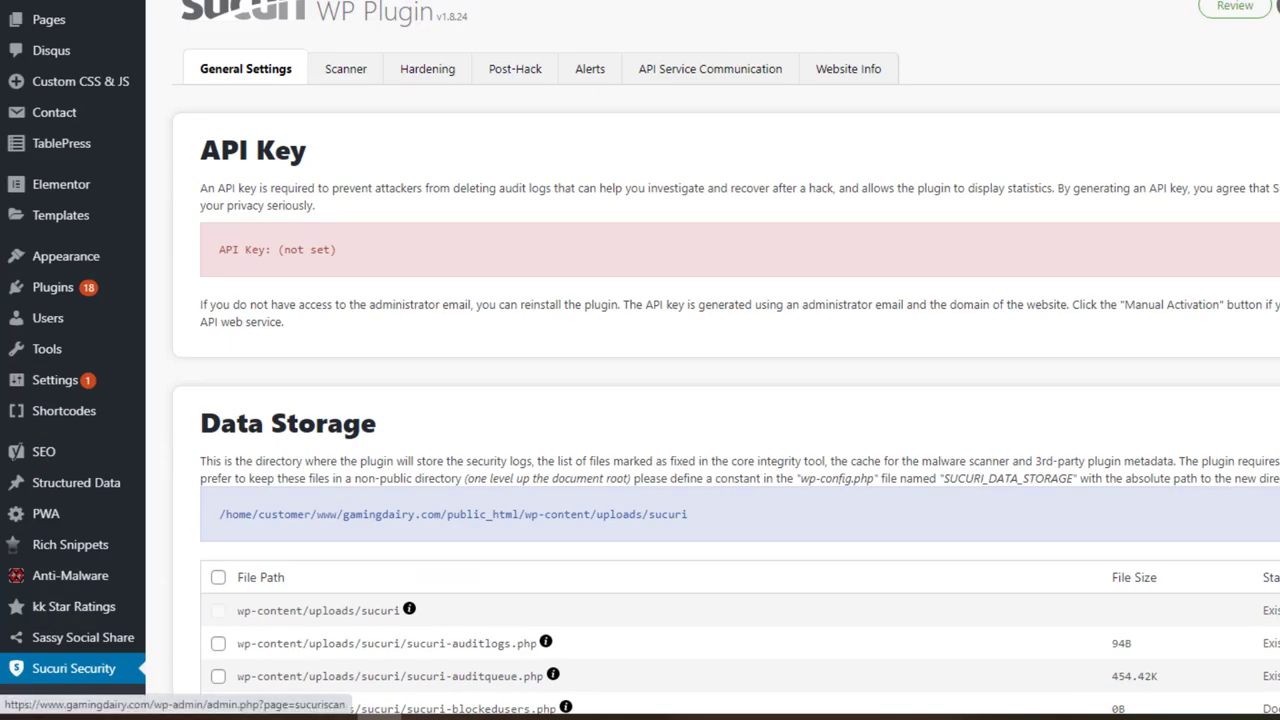
- Examine Sucuri's Hardening options to see which protections are applied and which can still be applied
{"action": "left_click", "coordinate": [409, 77]}
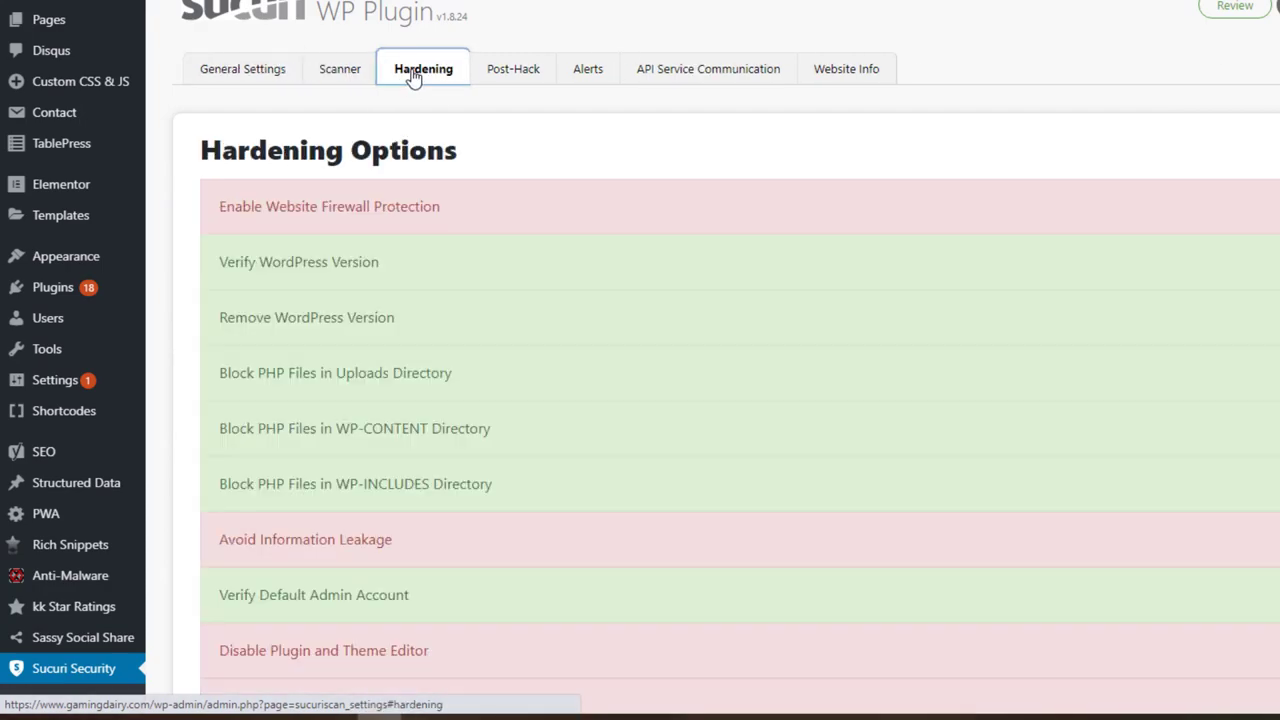
{"action": "left_click", "coordinate": [329, 81]}
{"action": "left_click", "coordinate": [423, 69]}
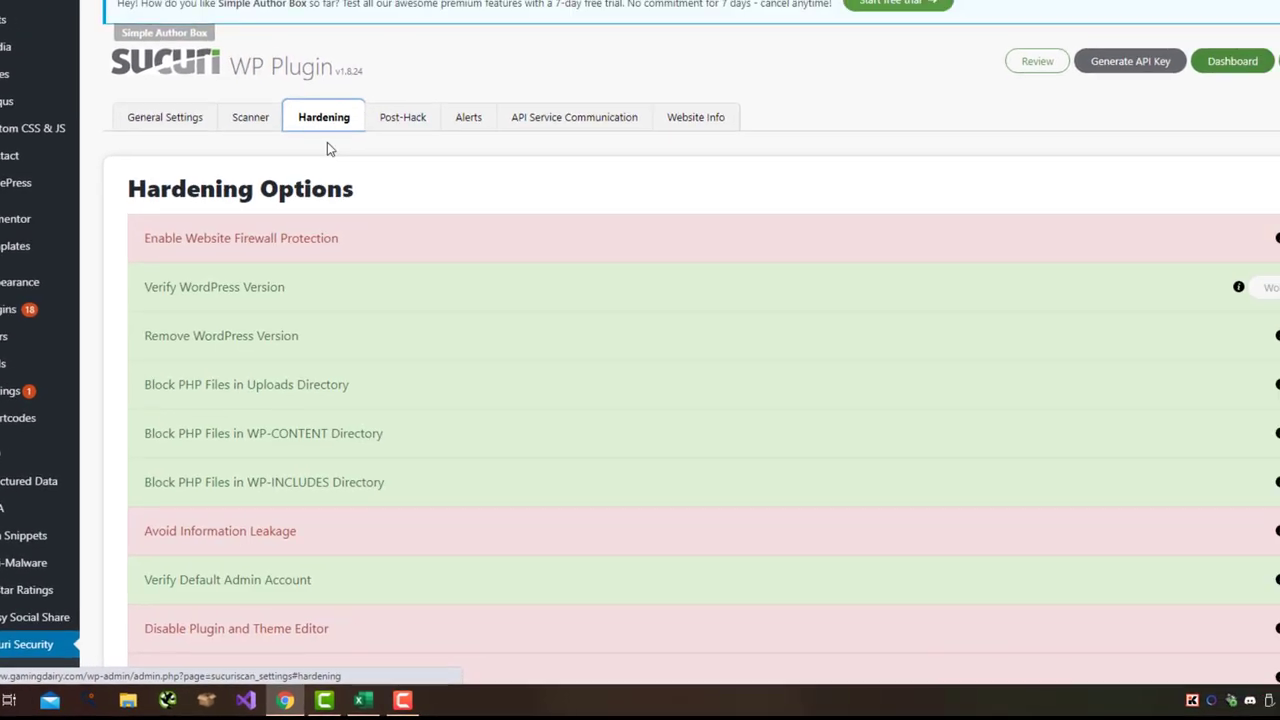
{"action": "scroll", "coordinate": [693, 407], "scroll_direction": "down", "scroll_amount": 3}
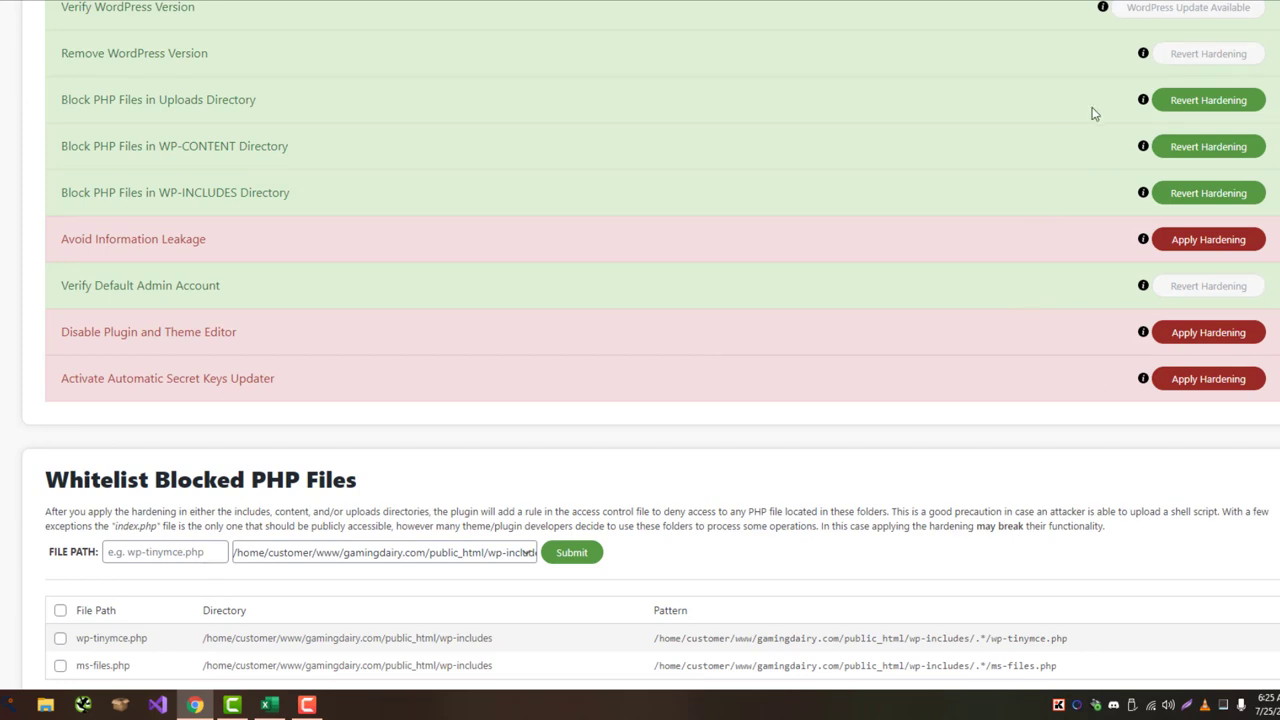
{"action": "scroll", "coordinate": [1087, 611], "scroll_direction": "up", "scroll_amount": 3}
- Select the checklist's Install and Configure Updraft item in Excel and open the UpdraftPlus Backup/Restore page in WordPress
{"action": "key", "text": "alt+Tab"}
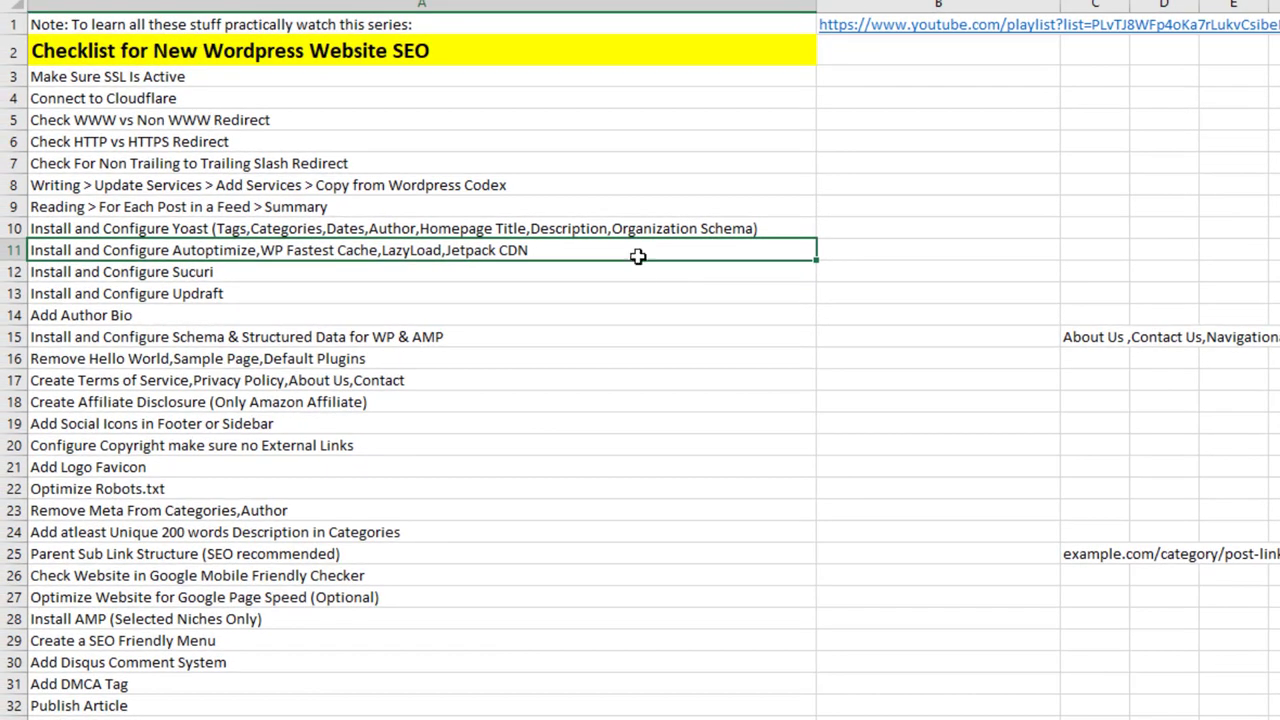
{"action": "left_click", "coordinate": [640, 293]}
{"action": "key", "text": "alt+Tab"}
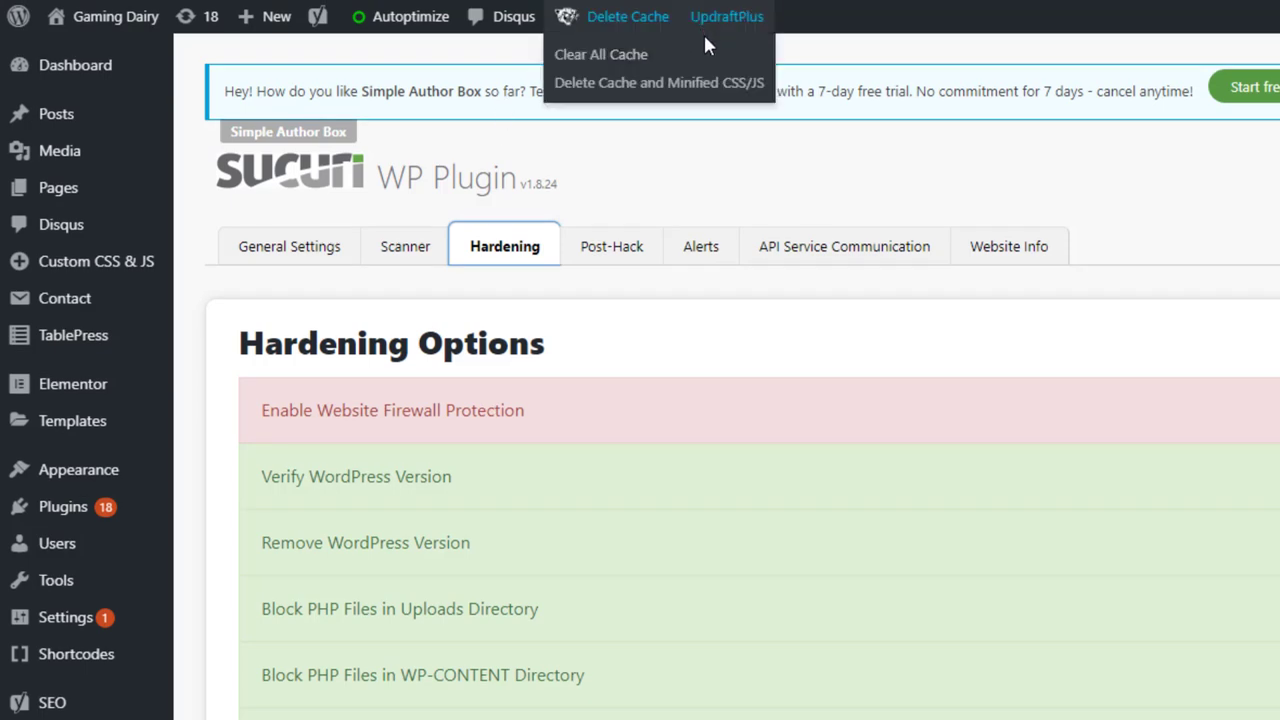
{"action": "mouse_move", "coordinate": [715, 20]}
{"action": "left_click", "coordinate": [731, 42]}
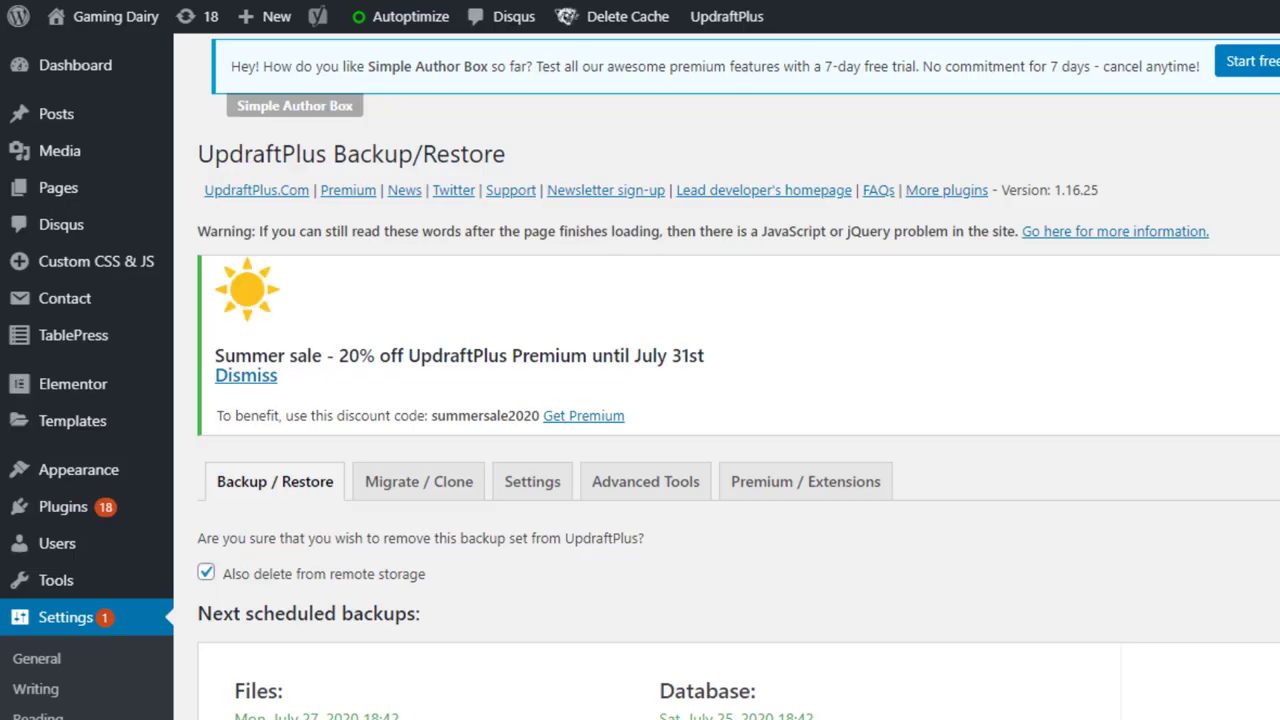
{"action": "scroll", "coordinate": [927, 97], "scroll_direction": "down", "scroll_amount": 5}
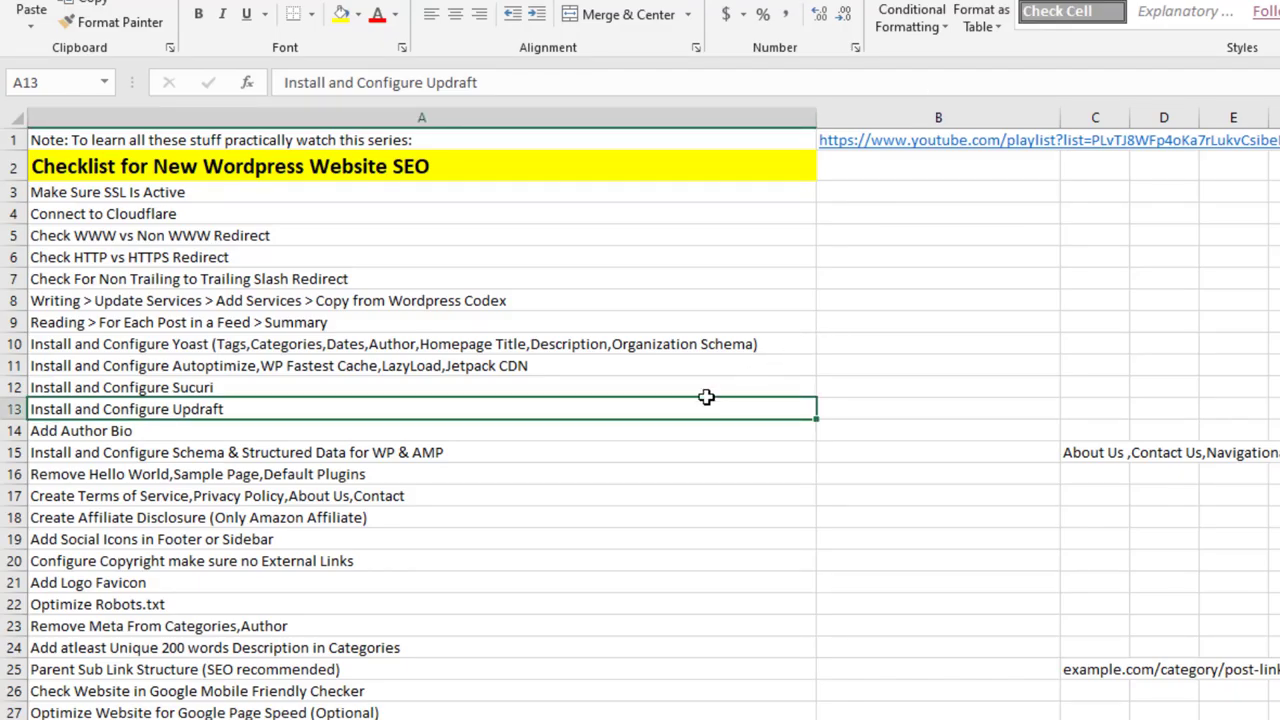
- Open the WordPress user profile and review the author's profile image, social links and Biographical Info fields
{"action": "key", "text": "alt+Tab"}
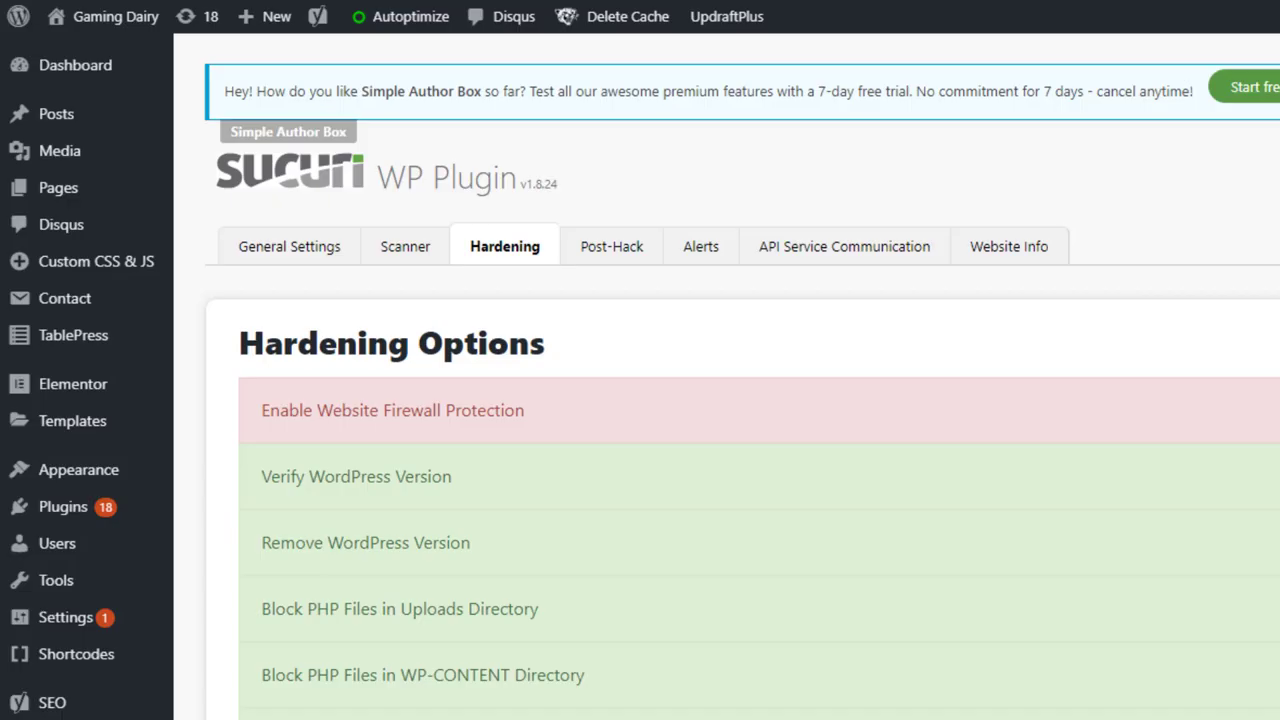
{"action": "mouse_move", "coordinate": [148, 566]}
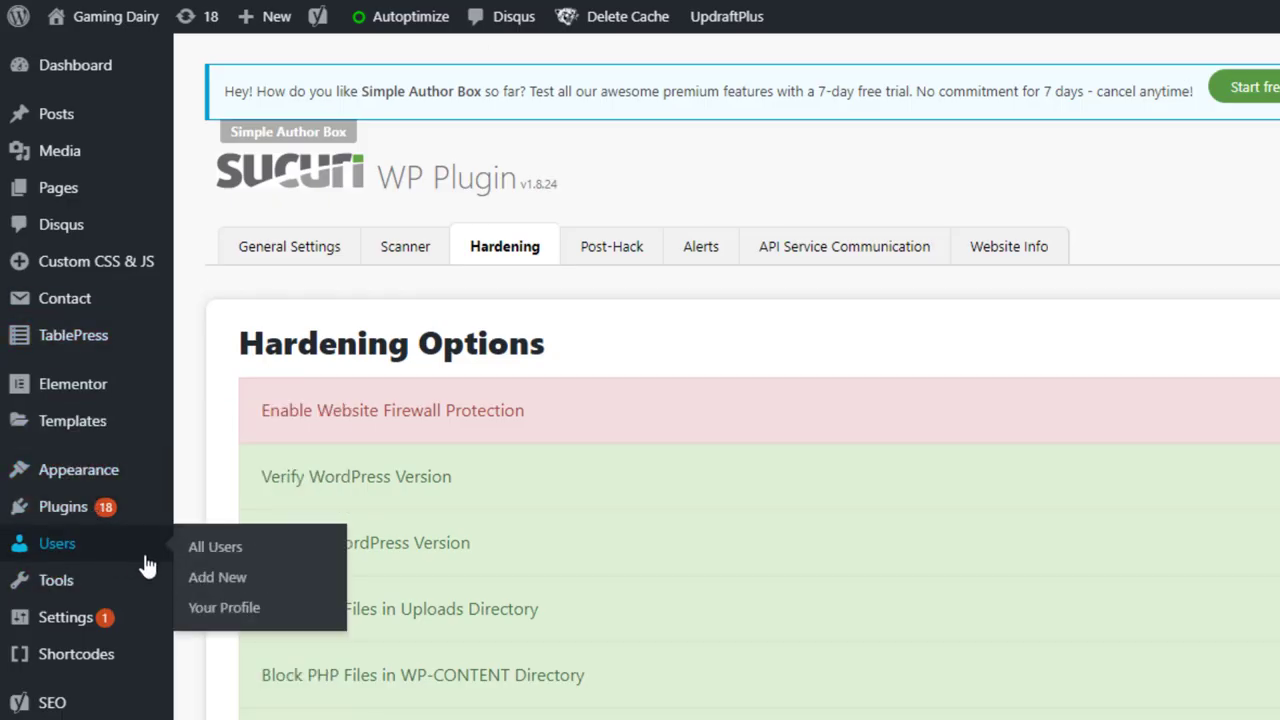
{"action": "left_click", "coordinate": [268, 598]}
{"action": "scroll", "coordinate": [272, 592], "scroll_direction": "down", "scroll_amount": 15}
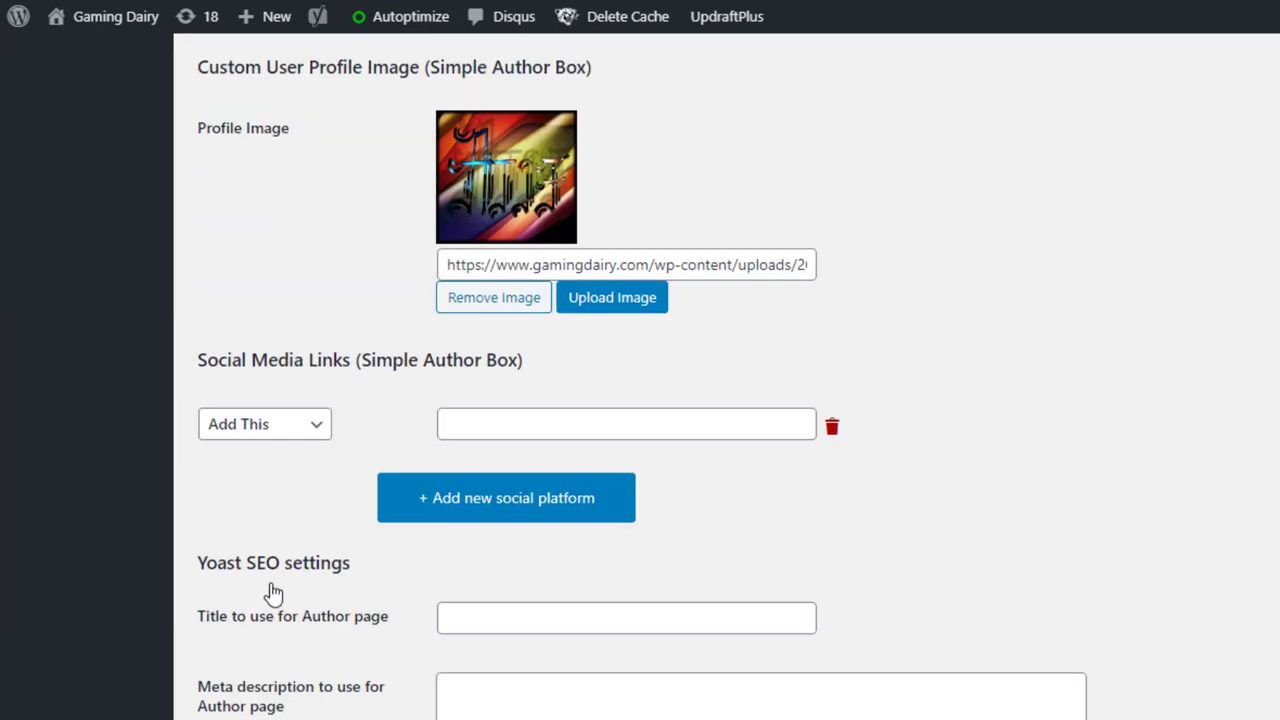
{"action": "scroll", "coordinate": [586, 400], "scroll_direction": "up", "scroll_amount": 15}
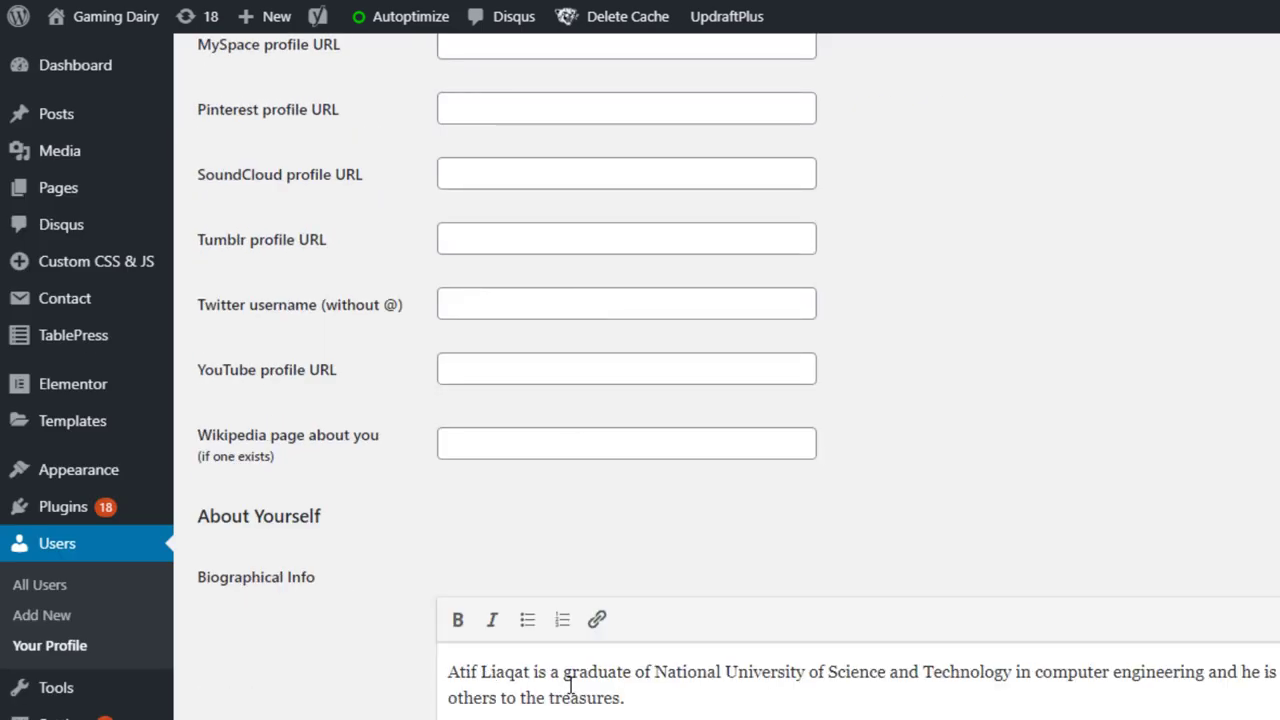
- Highlight the author's Biographical Info text, then select the checklist's Install and Configure Schema & Structured Data for WP & AMP item in Excel
{"action": "left_click_drag", "start_coordinate": [624, 697], "coordinate": [294, 694]}
{"action": "key", "text": "alt+Tab"}
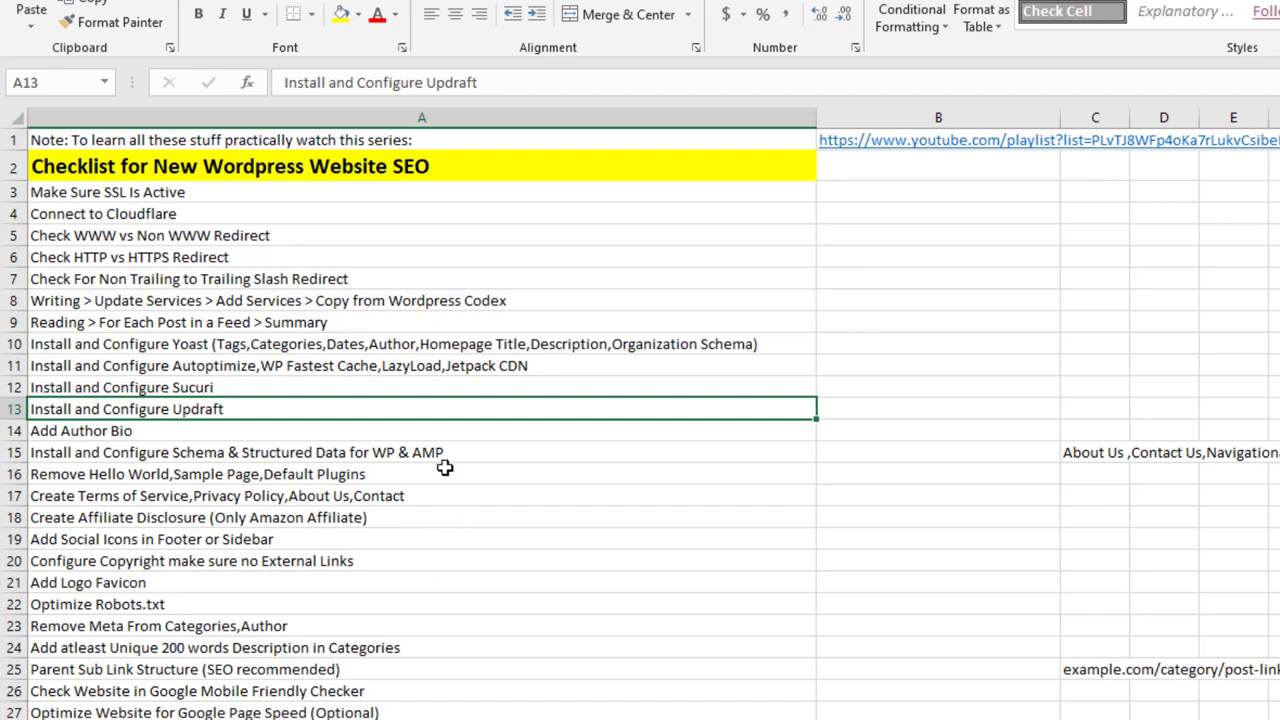
{"action": "left_click", "coordinate": [314, 431]}
{"action": "left_click", "coordinate": [316, 458]}
- Return to WordPress and open the Structured Data plugin's schema types list to review the NewsArticle entry
{"action": "key", "text": "alt+Tab"}
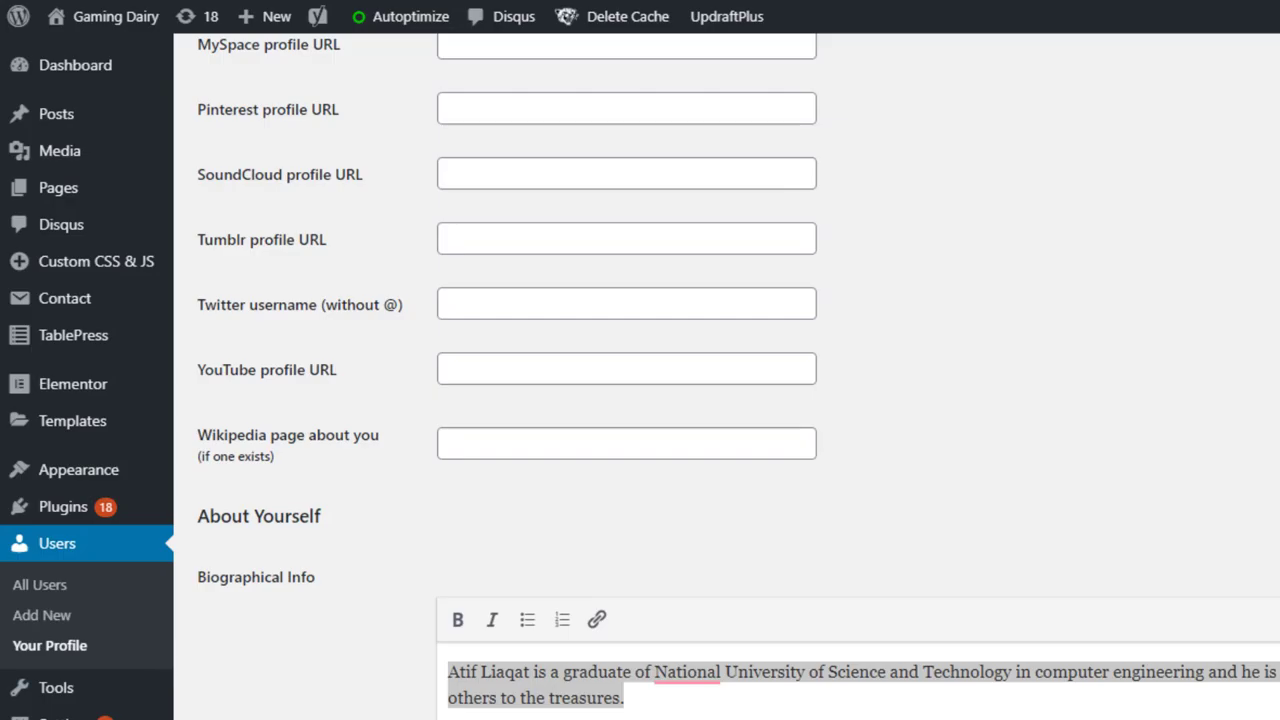
{"action": "scroll", "coordinate": [700, 400], "scroll_direction": "down", "scroll_amount": 5}
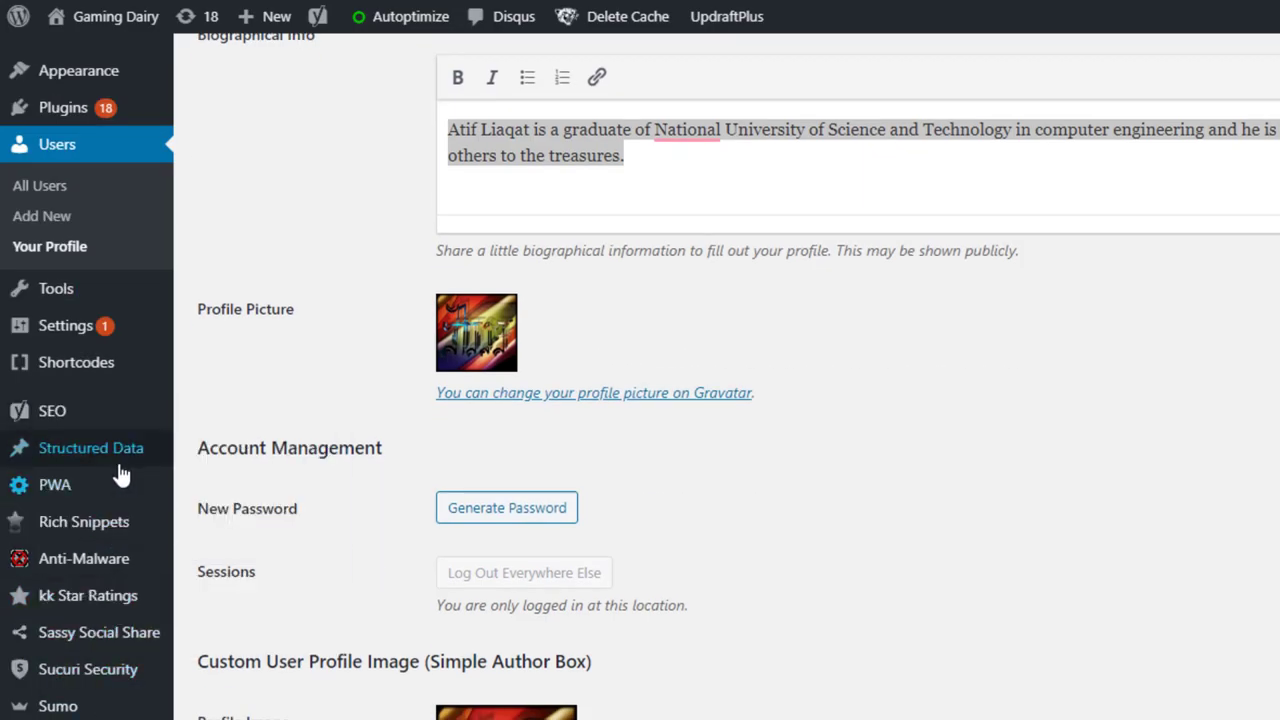
{"action": "mouse_move", "coordinate": [120, 474]}
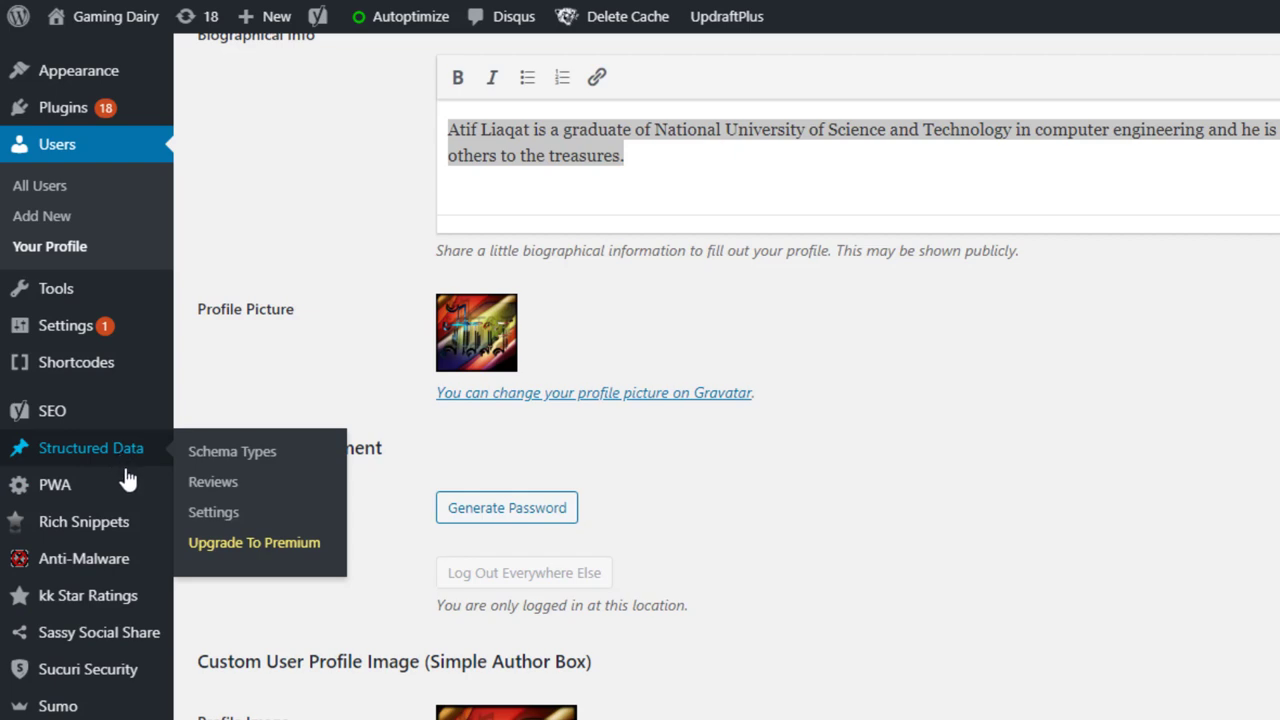
{"action": "left_click", "coordinate": [126, 470]}
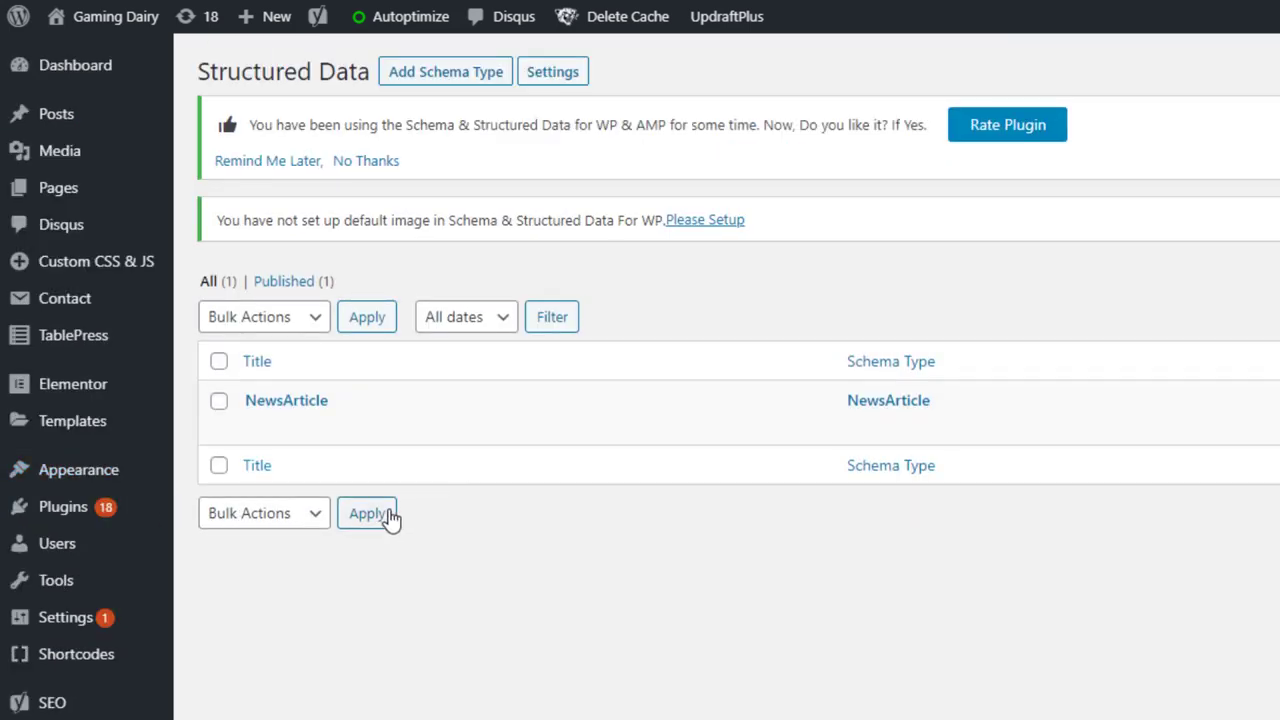
{"action": "left_click", "coordinate": [308, 400]}
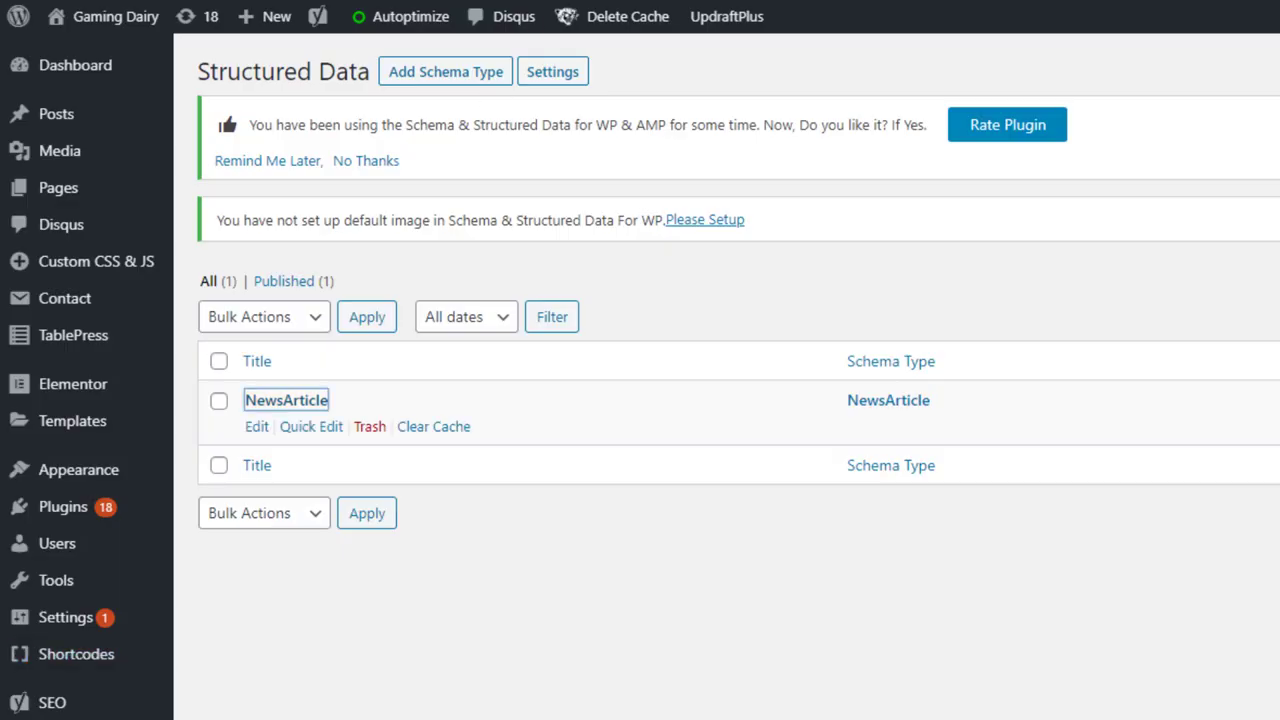
{"action": "scroll", "coordinate": [14, 690], "scroll_direction": "down", "scroll_amount": 3}
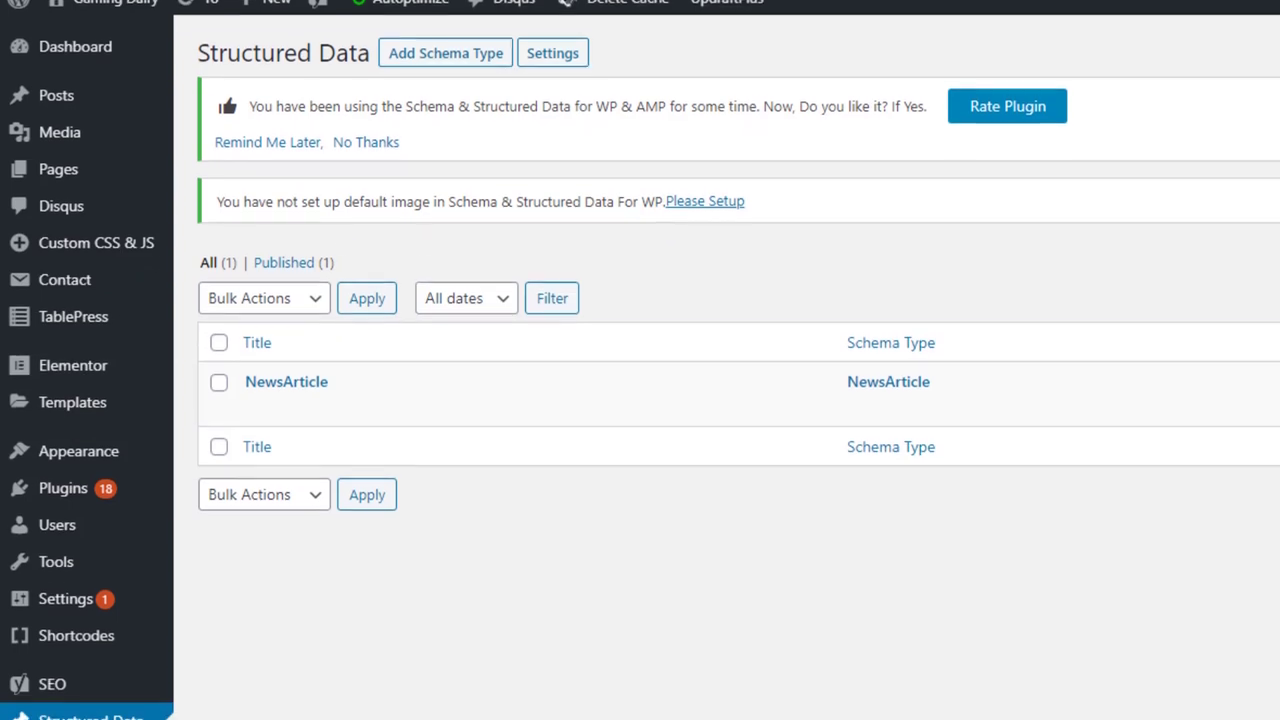
- In the Structured Data general settings, set the Site Navigation Menu to Primary and save the settings
{"action": "left_click", "coordinate": [38, 580]}
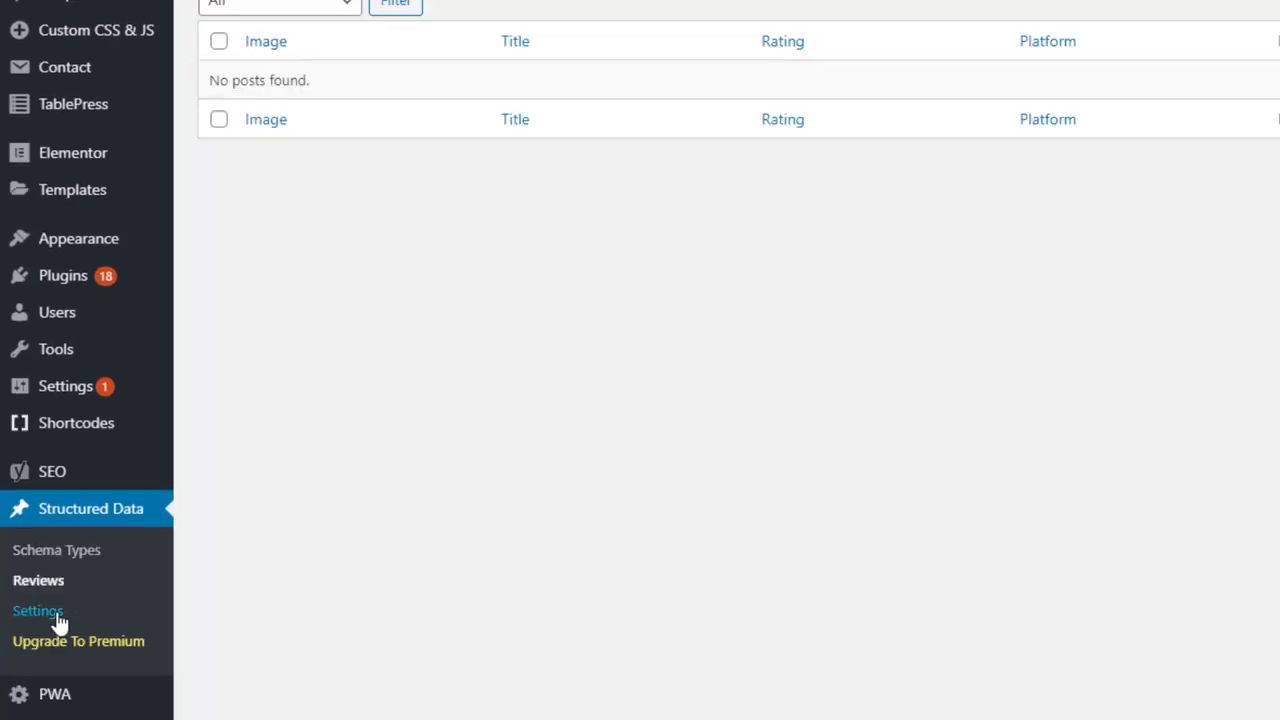
{"action": "left_click", "coordinate": [37, 611]}
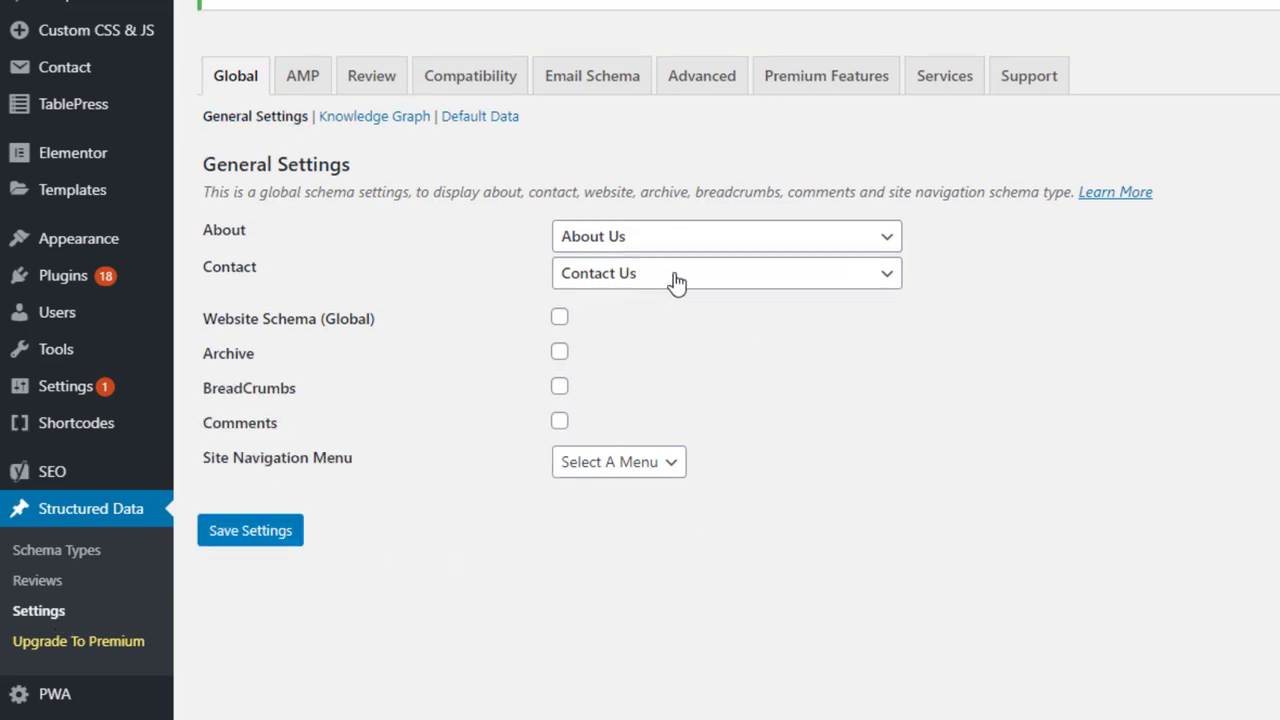
{"action": "left_click", "coordinate": [626, 466]}
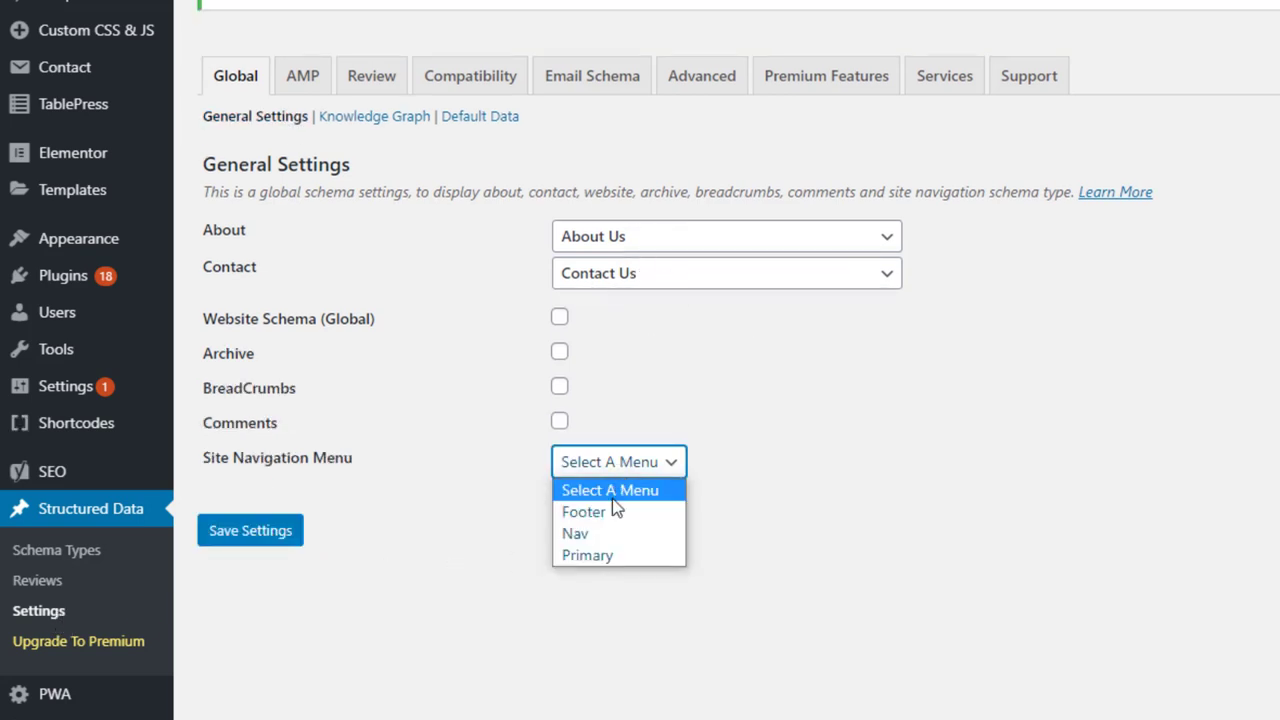
{"action": "left_click", "coordinate": [611, 556]}
{"action": "left_click", "coordinate": [283, 533]}
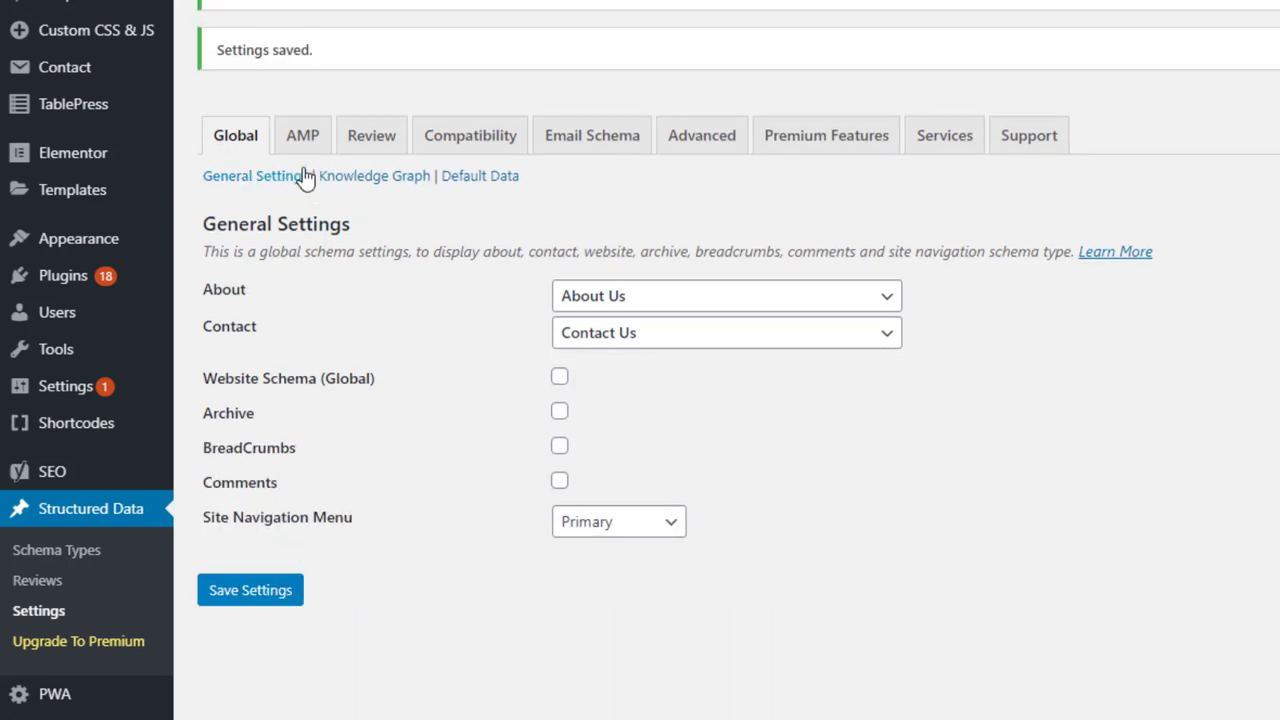
- Set the Contact Type to Technical Support in the Structured Data plugin's Knowledge Graph settings
{"action": "left_click", "coordinate": [340, 189]}
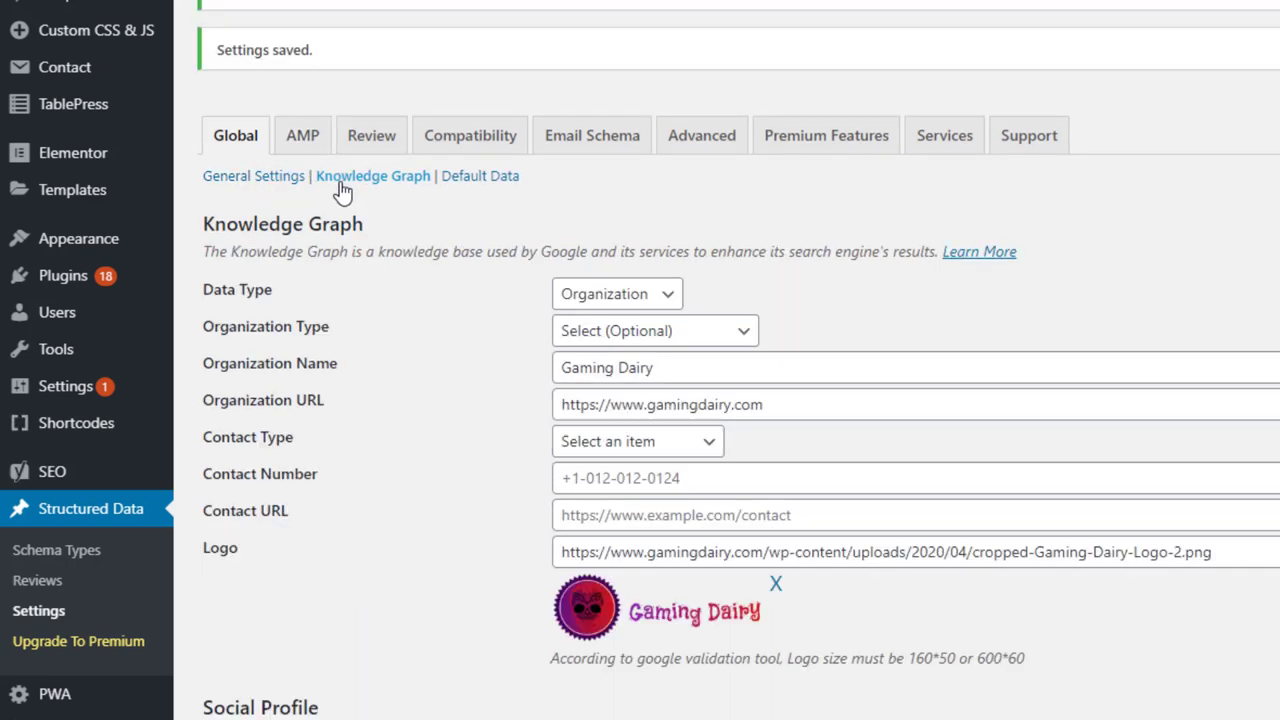
{"action": "left_click", "coordinate": [582, 446]}
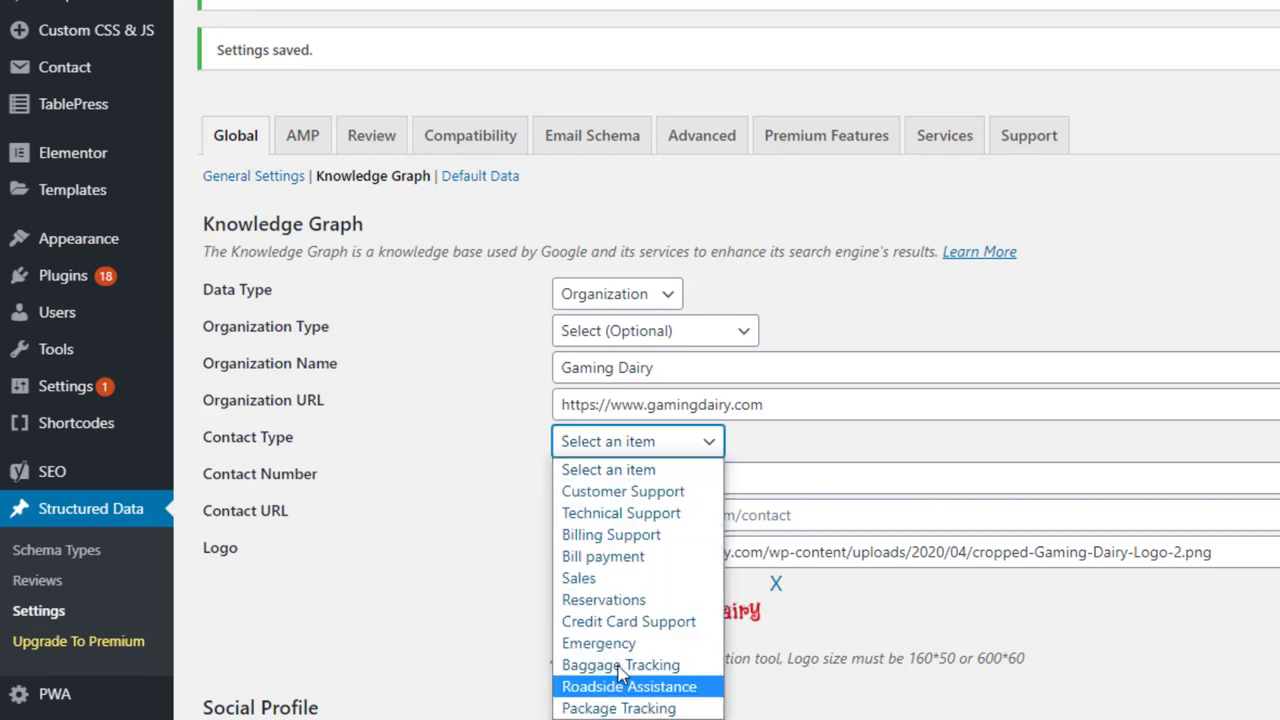
{"action": "left_click", "coordinate": [652, 517]}
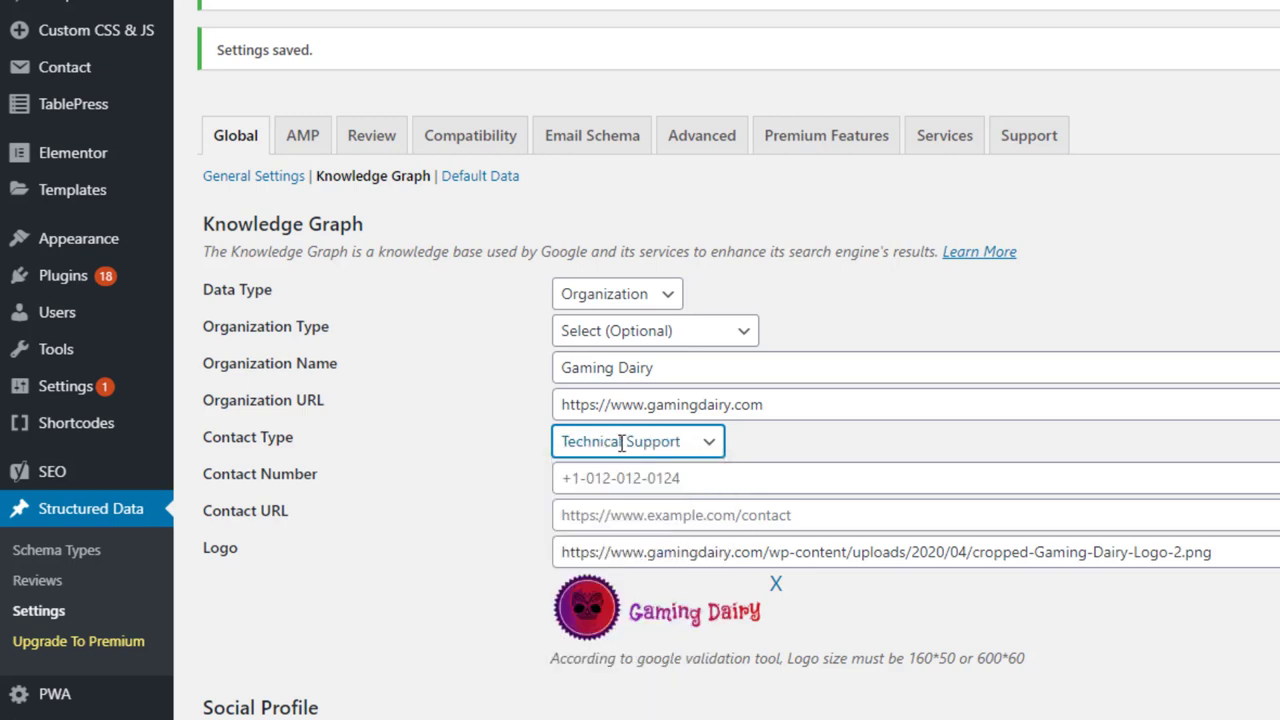
- Look through the Structured Data plugin's Review, Compatibility, Email Schema and Advanced settings
{"action": "left_click", "coordinate": [492, 177]}
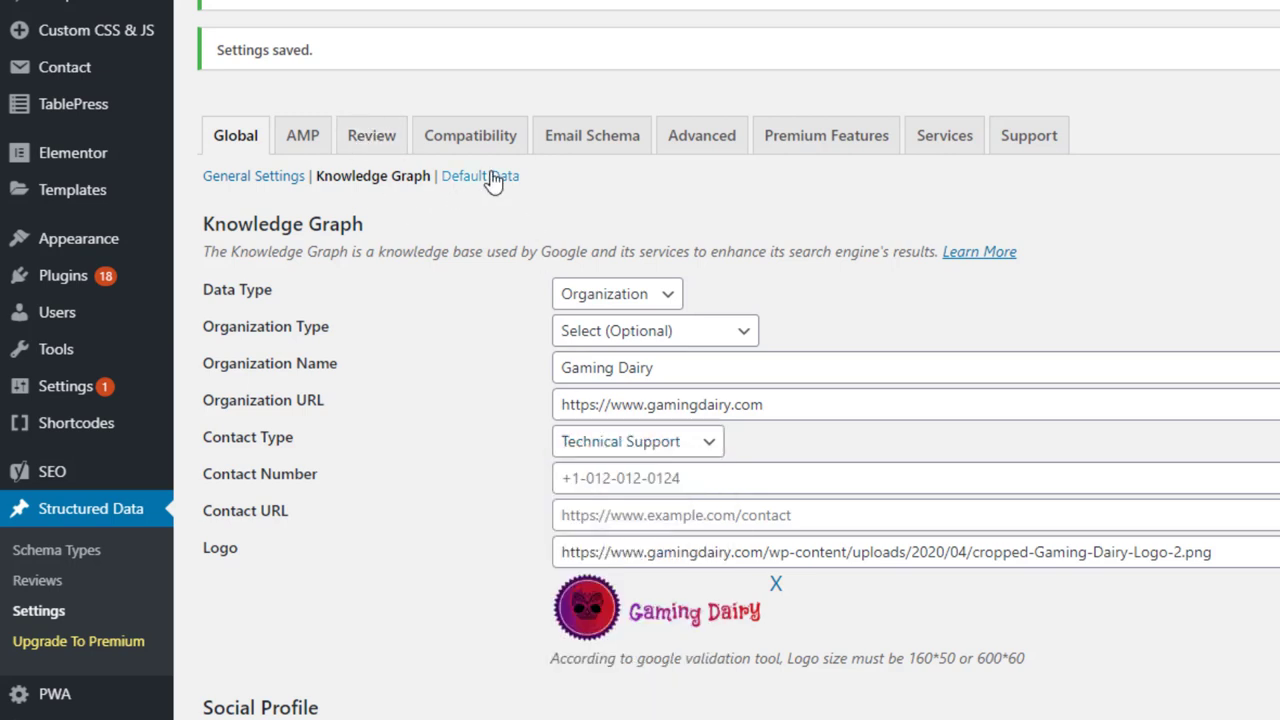
{"action": "left_click", "coordinate": [356, 146]}
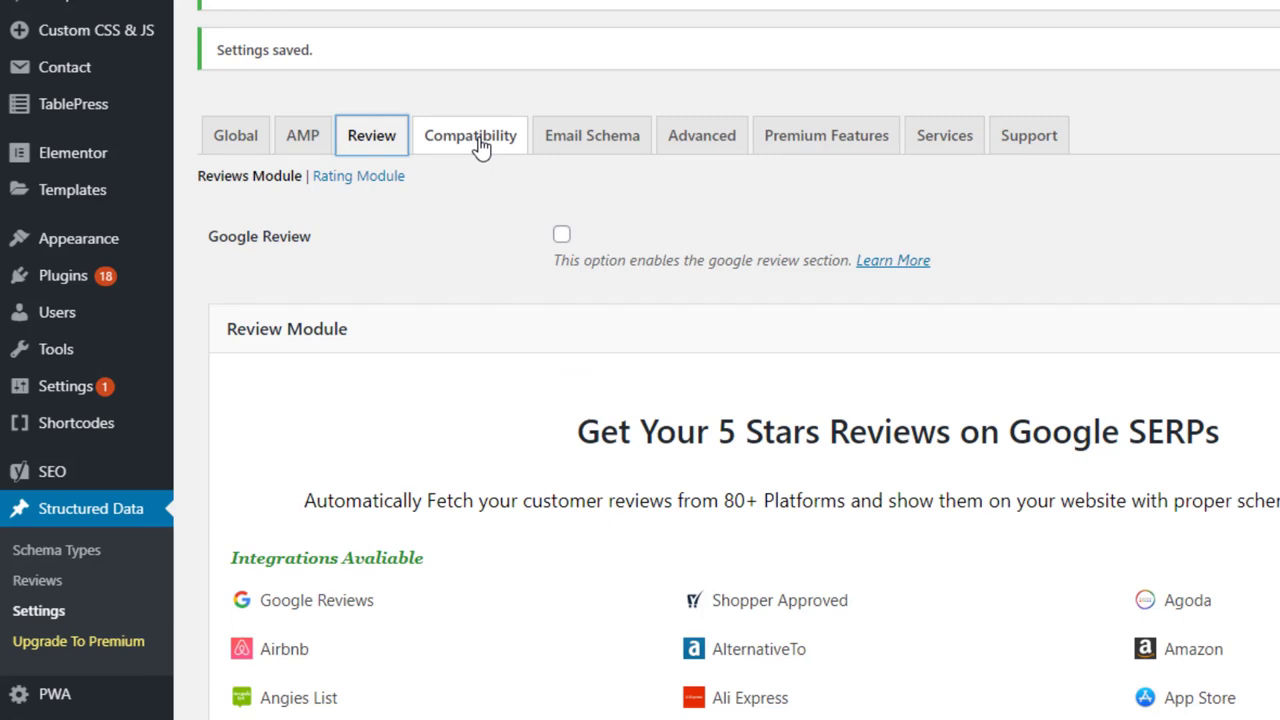
{"action": "left_click", "coordinate": [480, 145]}
{"action": "left_click", "coordinate": [588, 133]}
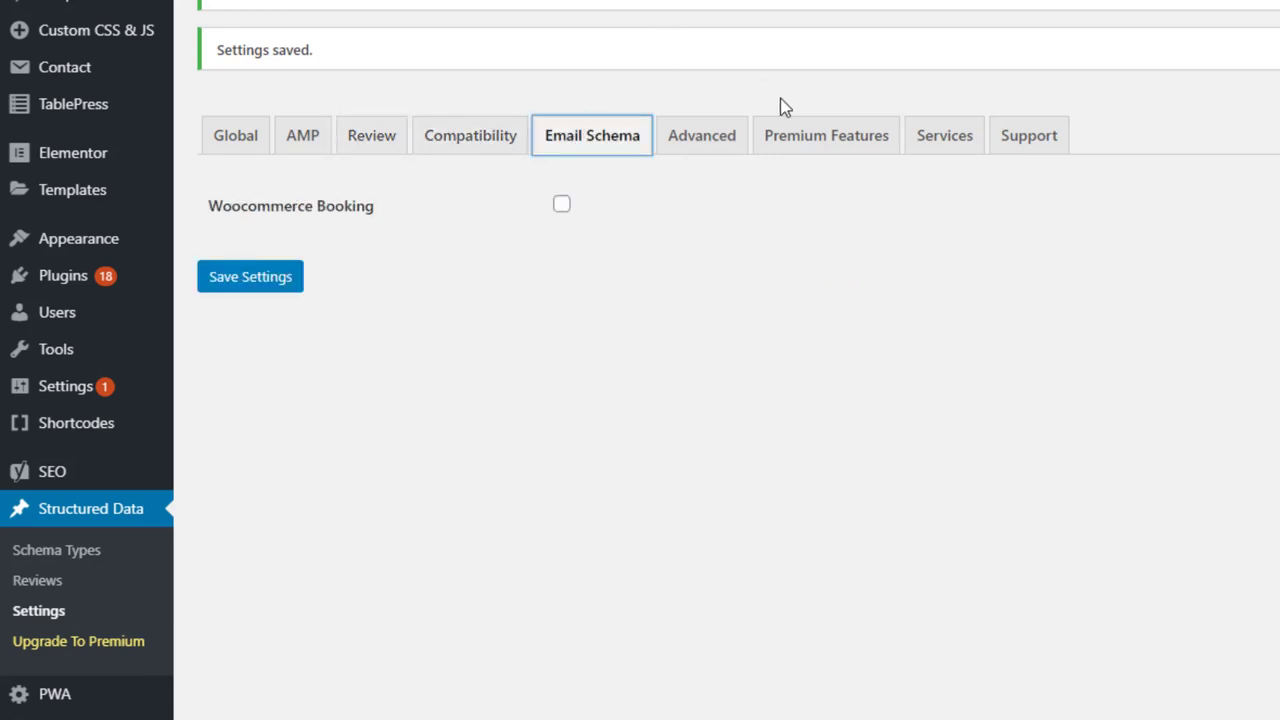
{"action": "left_click", "coordinate": [709, 147]}
{"action": "scroll", "coordinate": [700, 175], "scroll_direction": "down", "scroll_amount": 5}
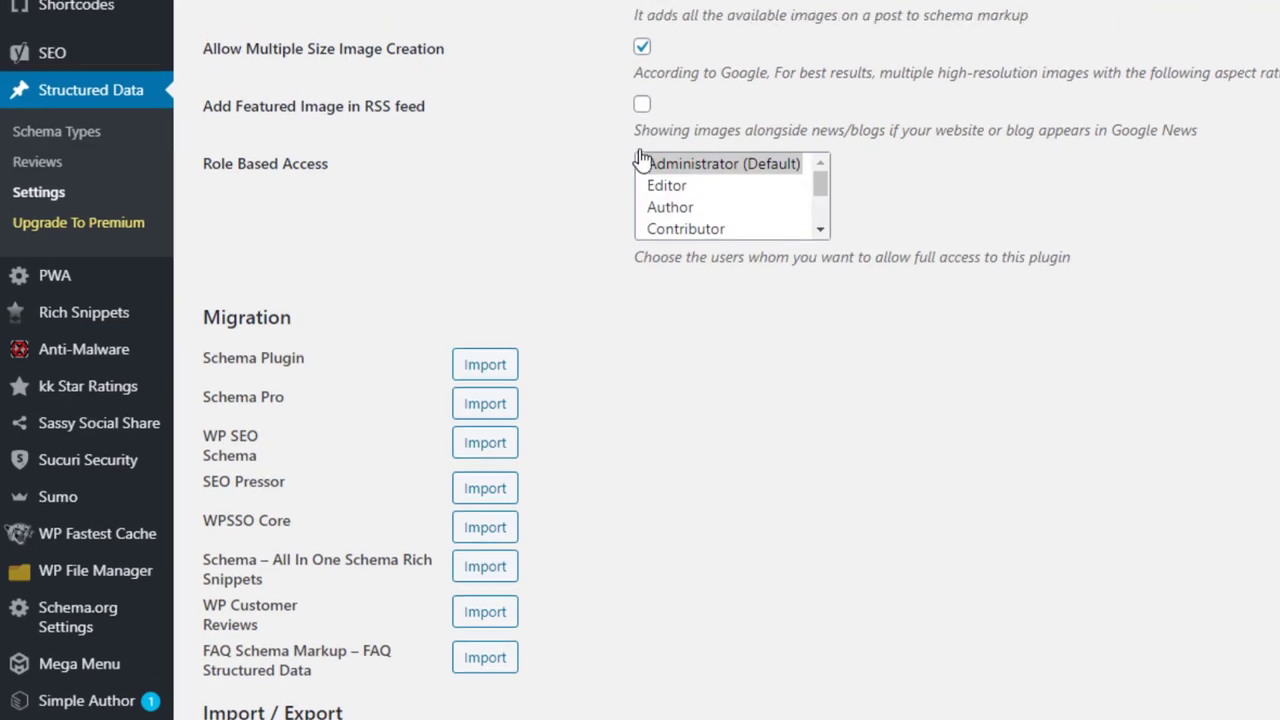
{"action": "scroll", "coordinate": [641, 160], "scroll_direction": "up", "scroll_amount": 3}
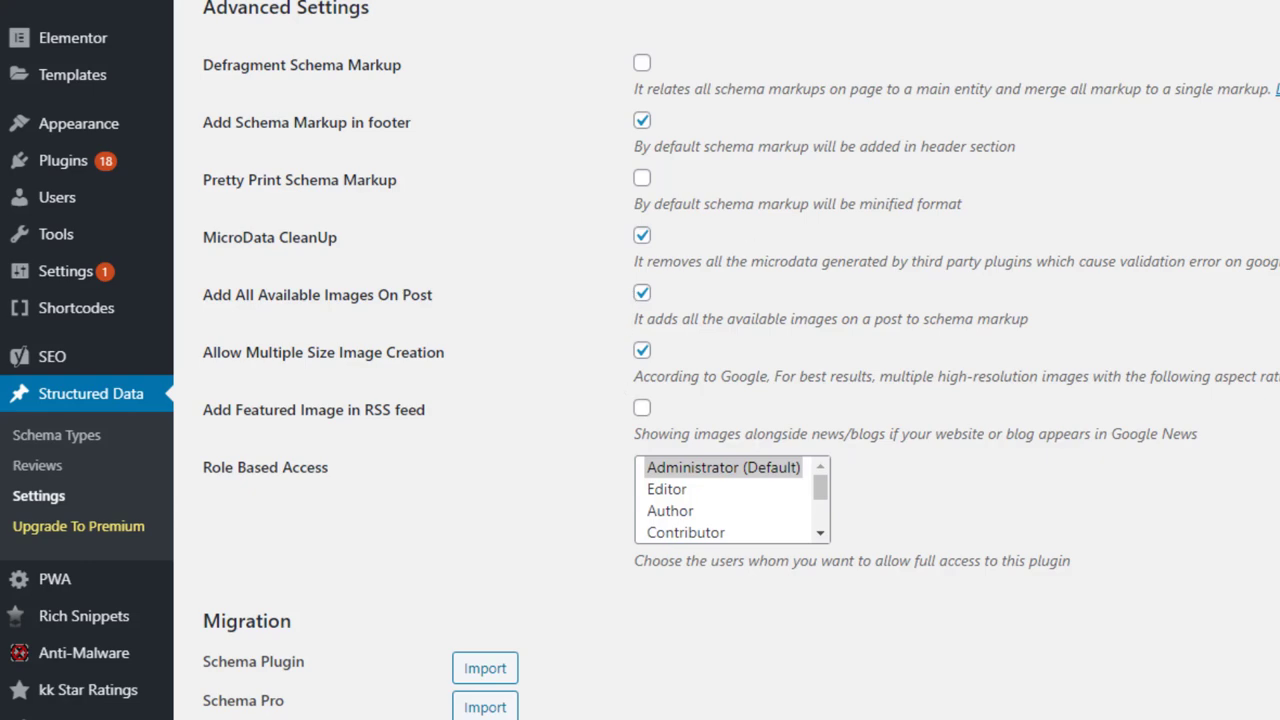
- Select the checklist's Remove Hello World, Sample Page, Default Plugins item in Excel and return to the WordPress dashboard
{"action": "key", "text": "alt+Tab"}
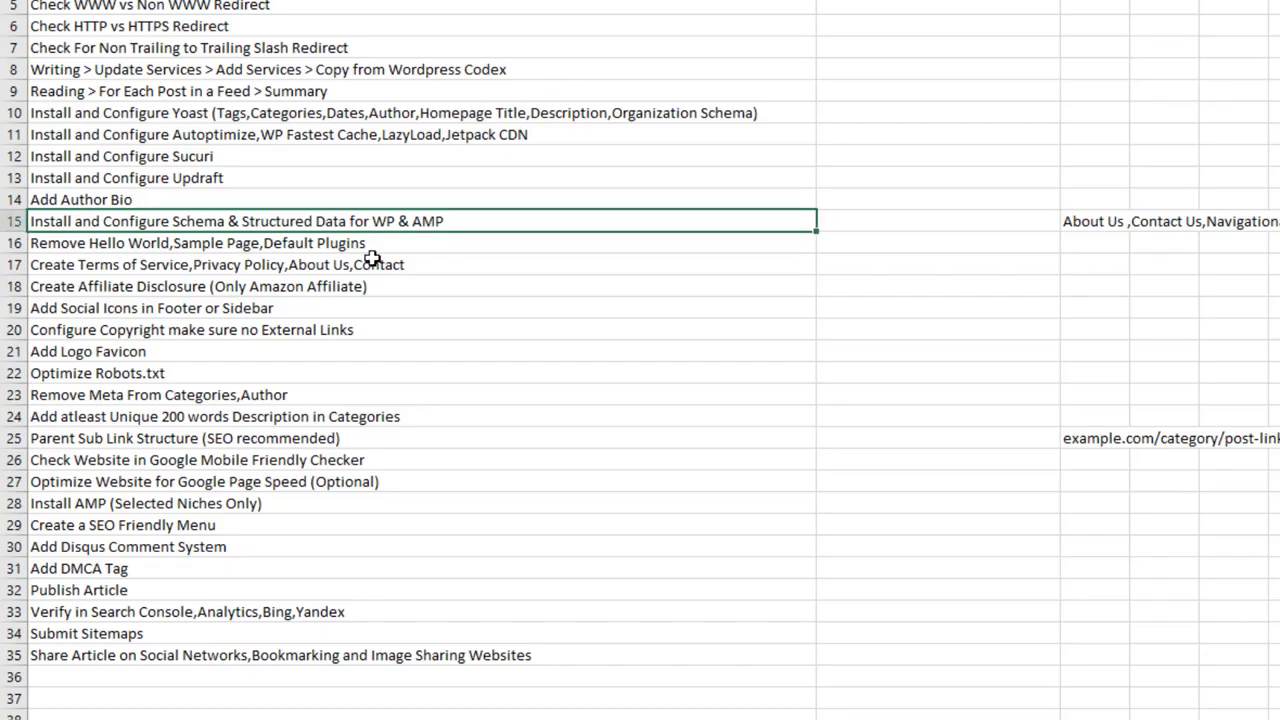
{"action": "left_click", "coordinate": [365, 263]}
{"action": "left_click", "coordinate": [360, 246]}
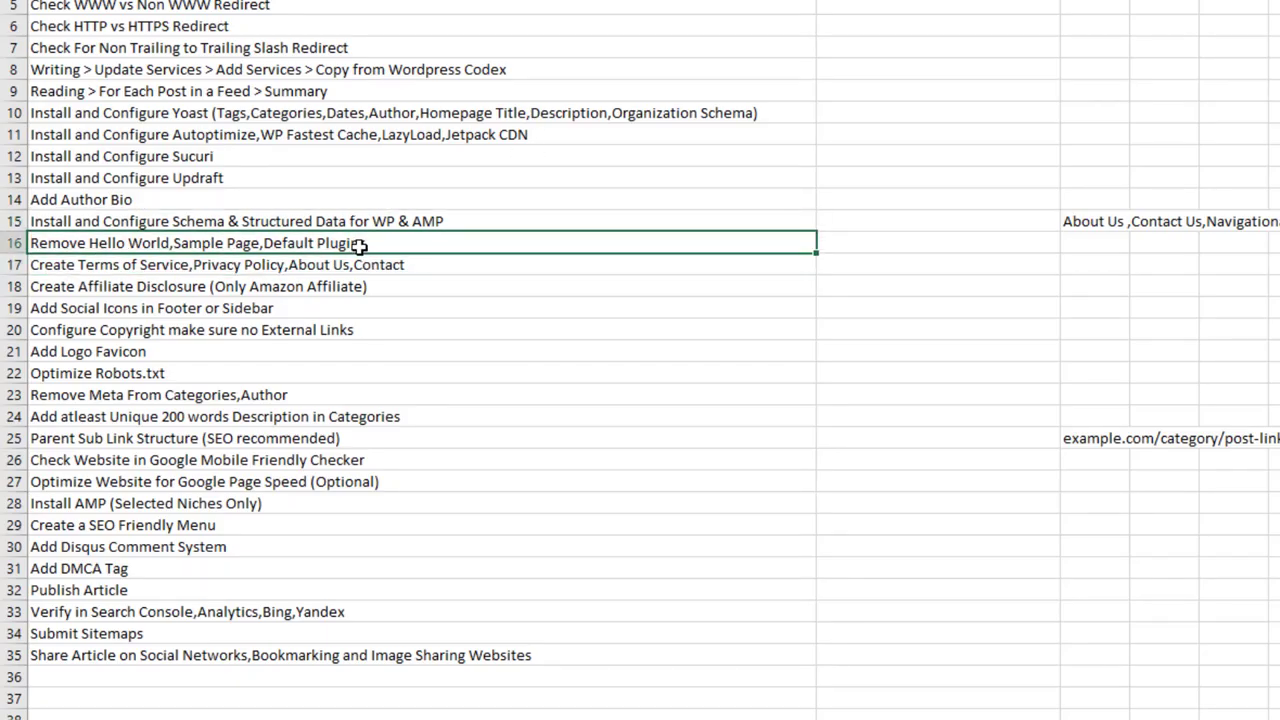
{"action": "key", "text": "alt+Tab"}
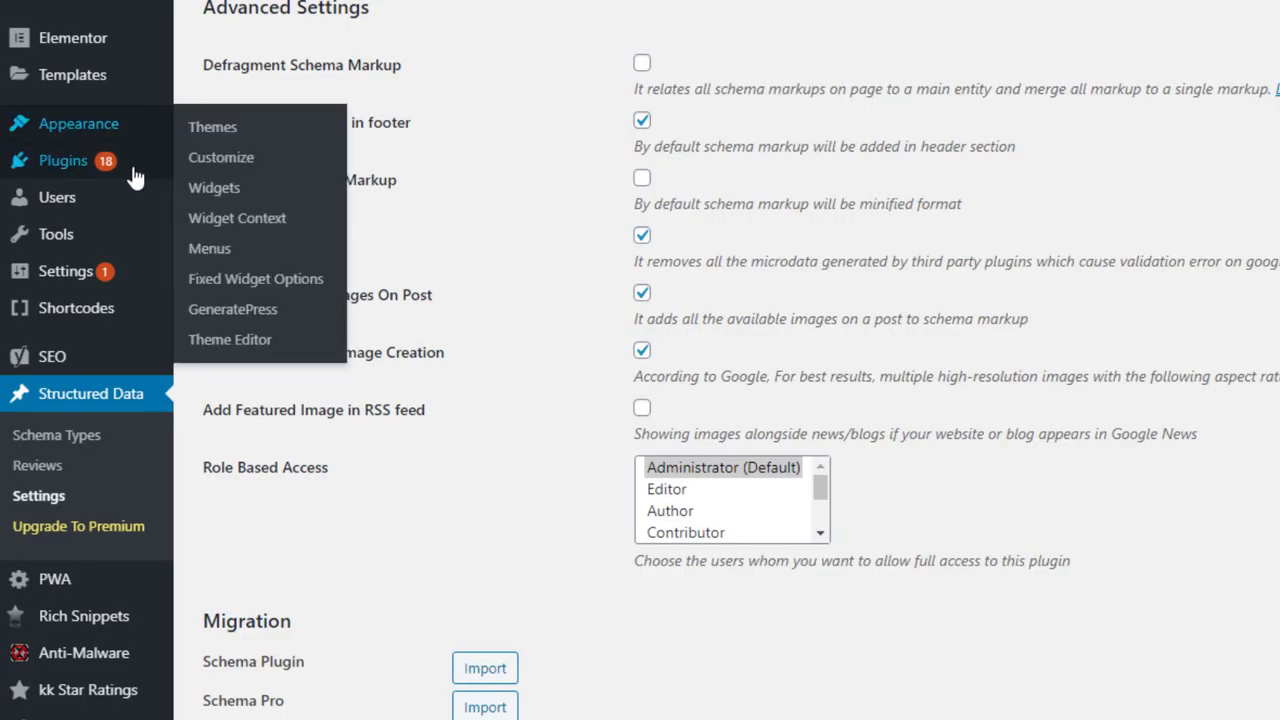
{"action": "mouse_move", "coordinate": [134, 178]}
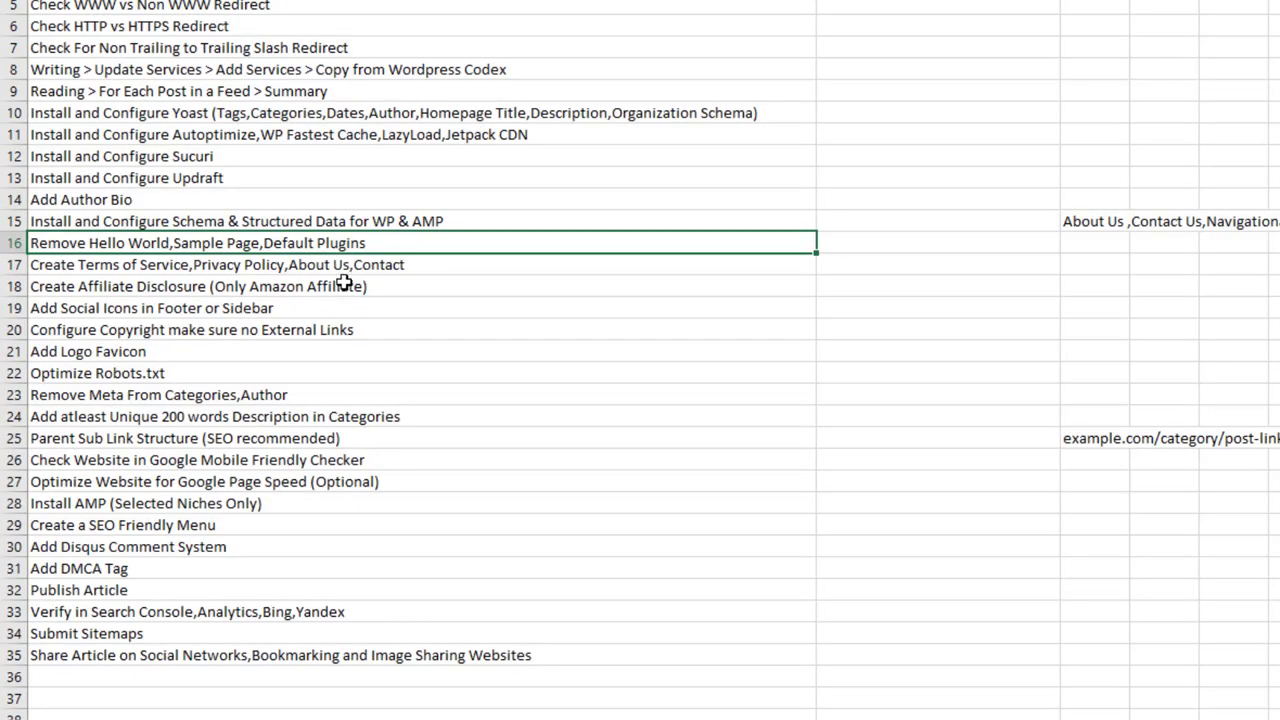
- Select the checklist's Create Terms of Service, Privacy Policy, About Us, Contact item and examine those page links in the gamingdairy.com footer
{"action": "left_click", "coordinate": [340, 274]}
{"action": "left_click", "coordinate": [340, 280]}
{"action": "left_click", "coordinate": [318, 264]}
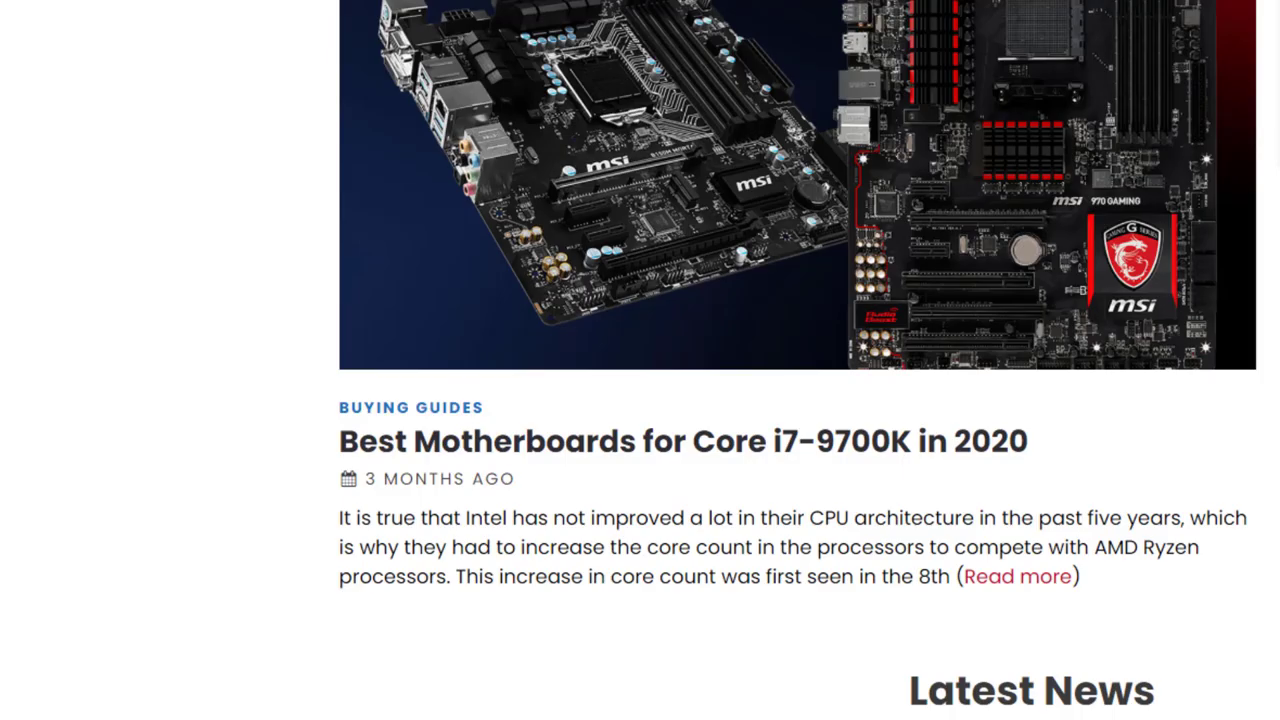
{"action": "scroll", "coordinate": [280, 557], "scroll_direction": "down", "scroll_amount": 10}
{"action": "scroll", "coordinate": [285, 552], "scroll_direction": "up", "scroll_amount": 2}
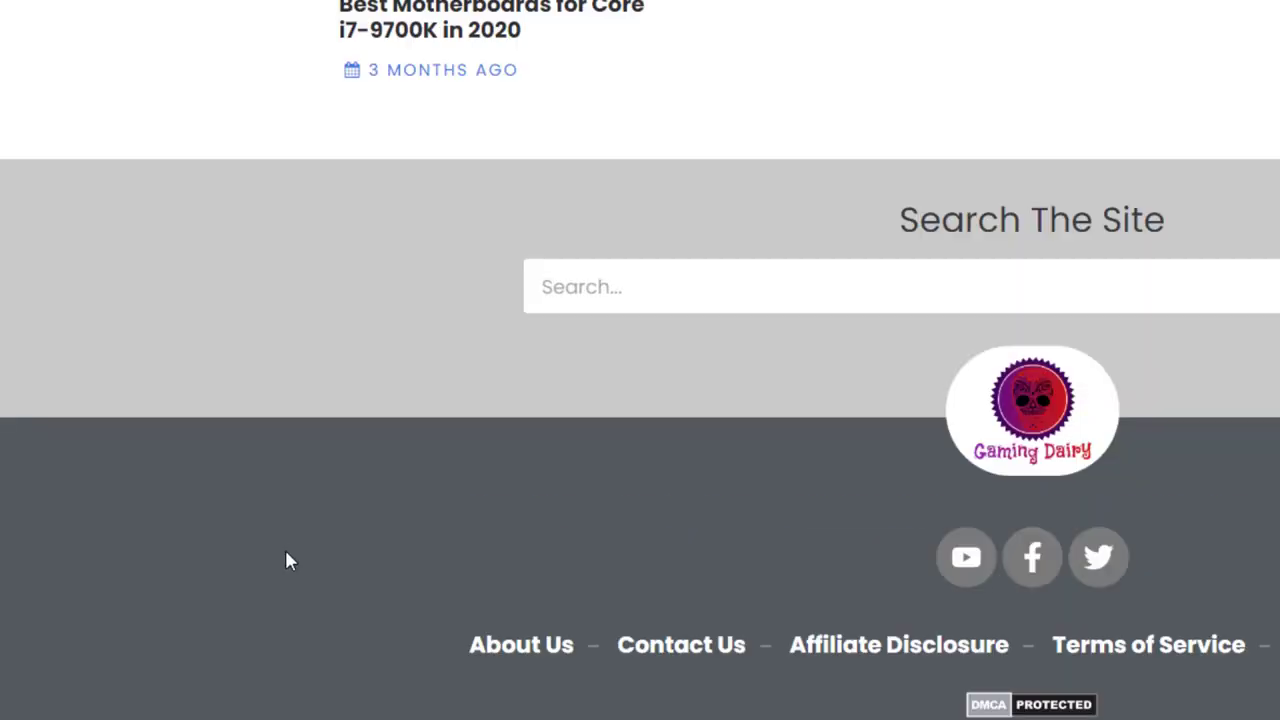
{"action": "scroll", "coordinate": [281, 486], "scroll_direction": "up", "scroll_amount": 5}
{"action": "scroll", "coordinate": [268, 486], "scroll_direction": "down", "scroll_amount": 5}
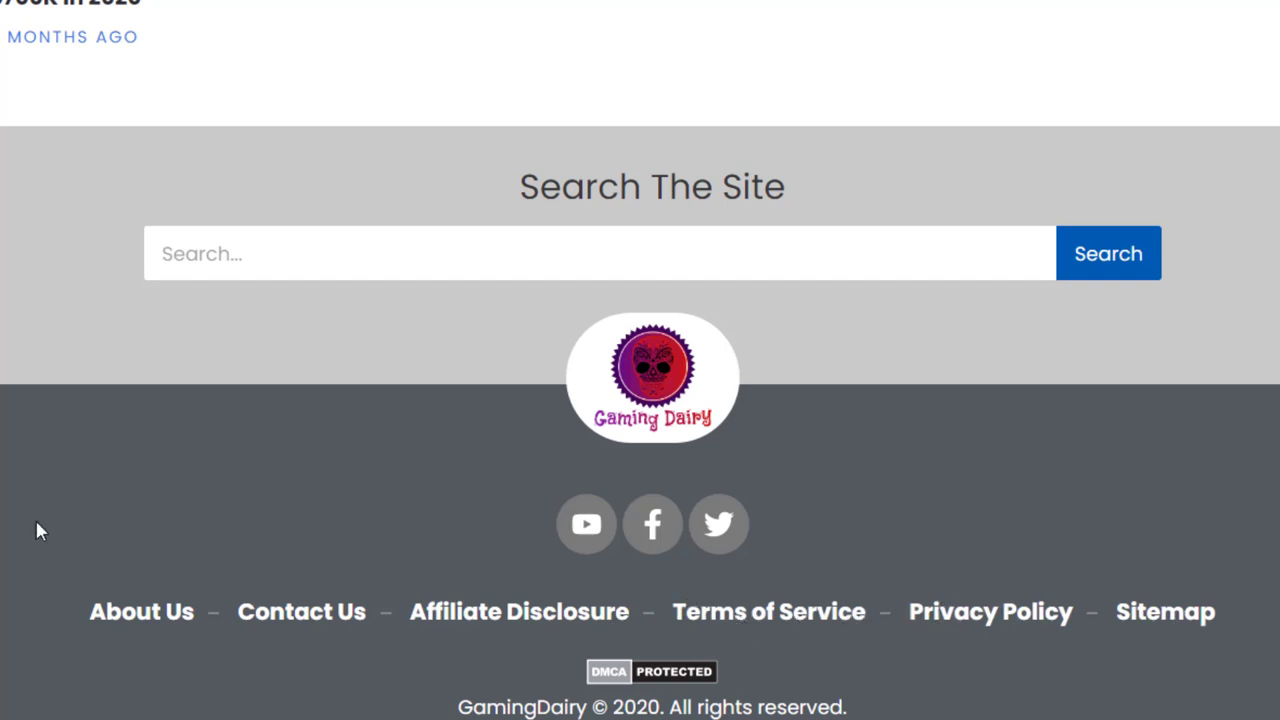
- Check the site footer's social icons and copyright line against the checklist's Add Social Icons and Configure Copyright items in Excel
{"action": "key", "text": "alt+Tab"}
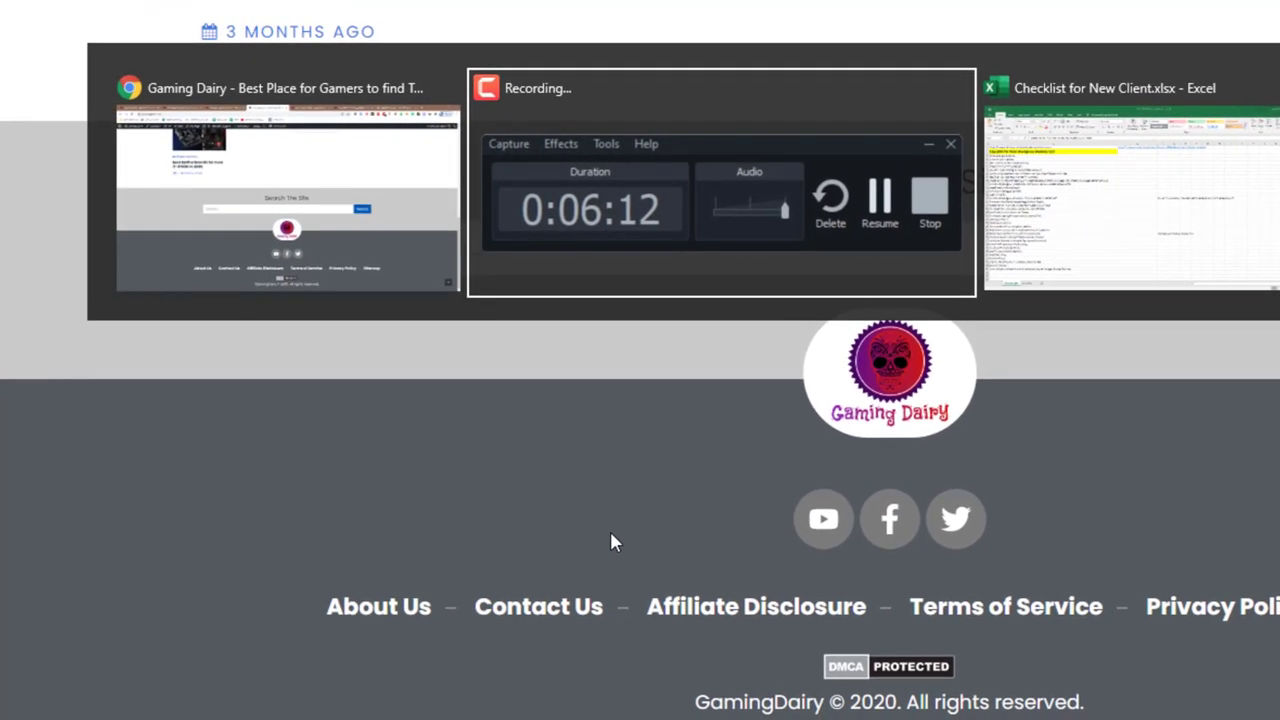
{"action": "key", "text": "alt+Tab"}
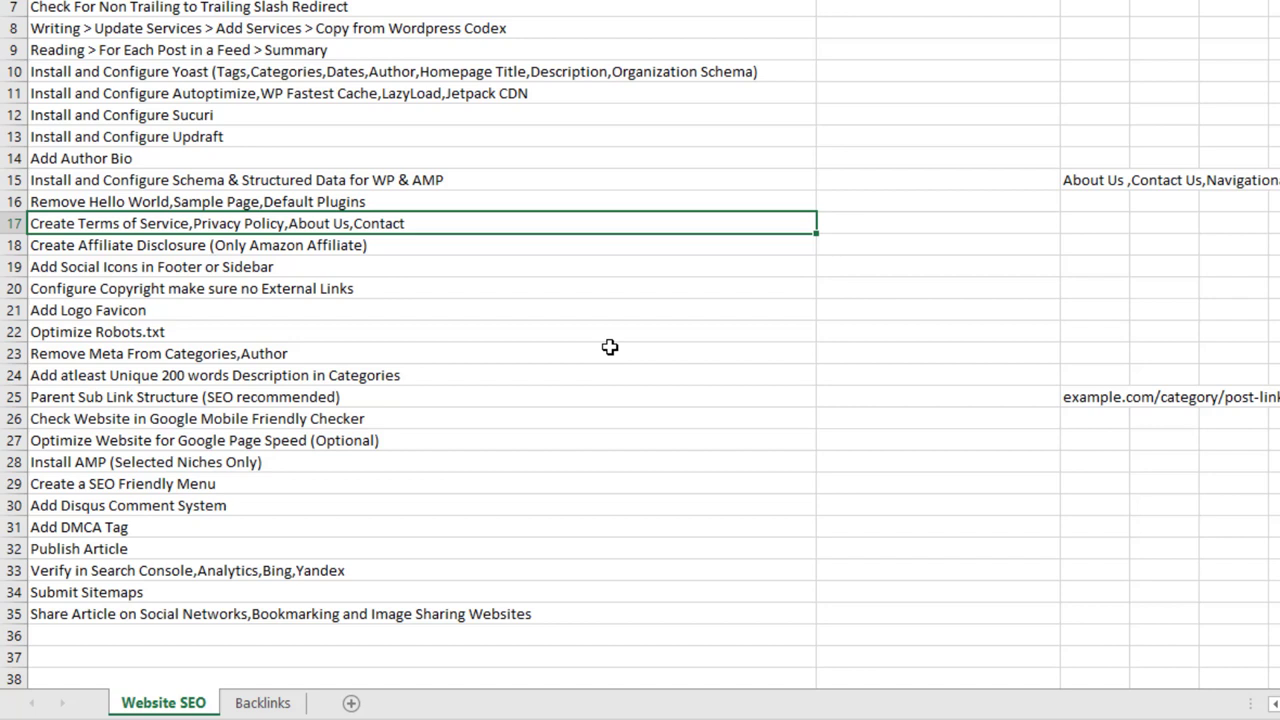
{"action": "left_click", "coordinate": [548, 264]}
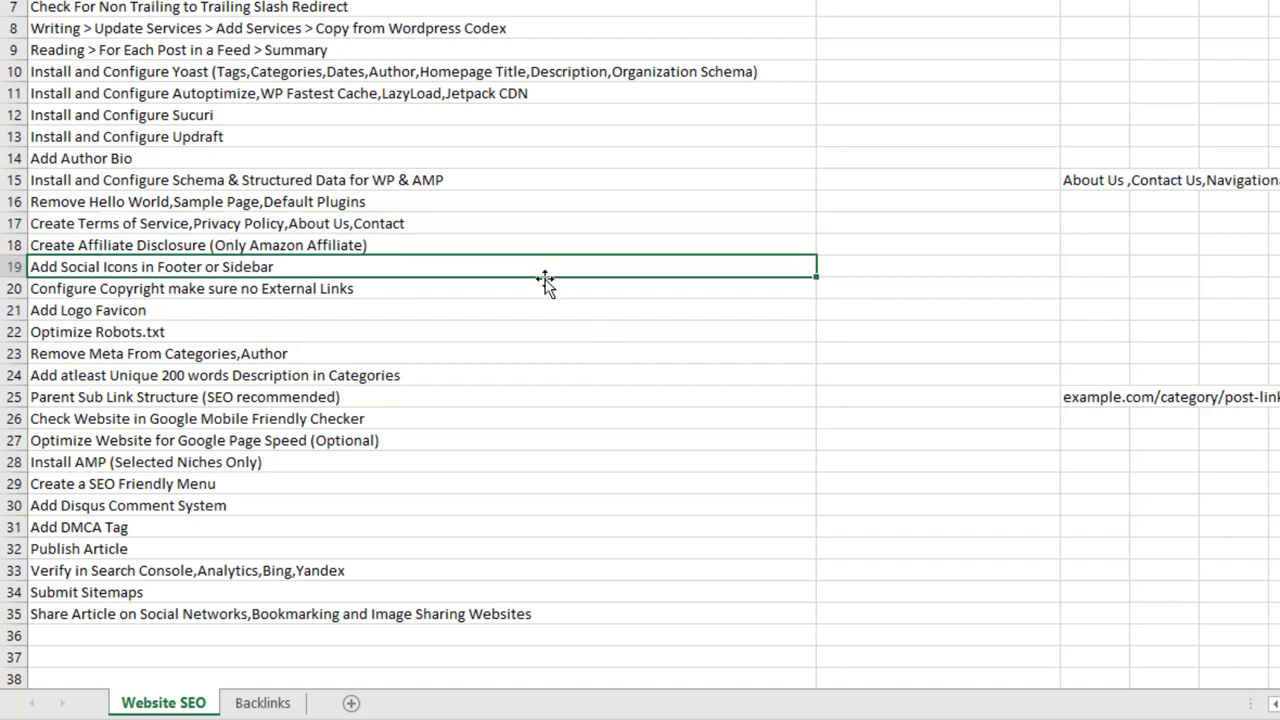
{"action": "key", "text": "alt+Tab"}
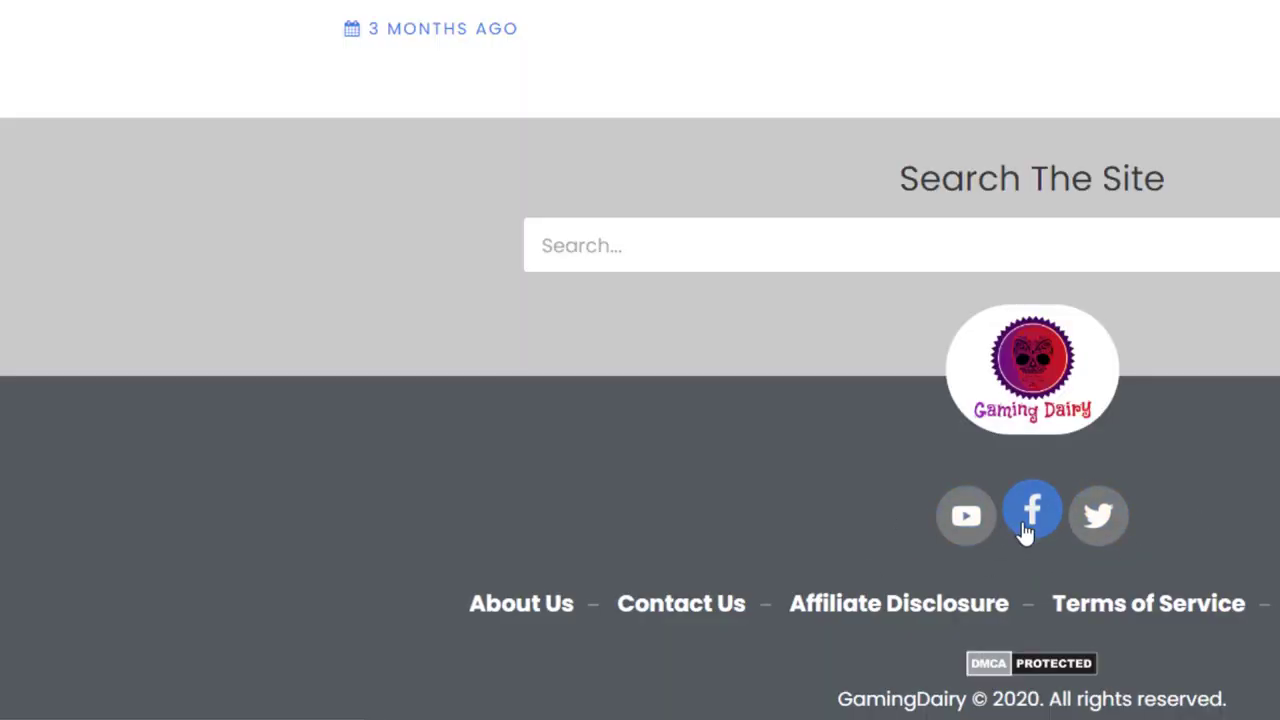
{"action": "key", "text": "alt+Tab"}
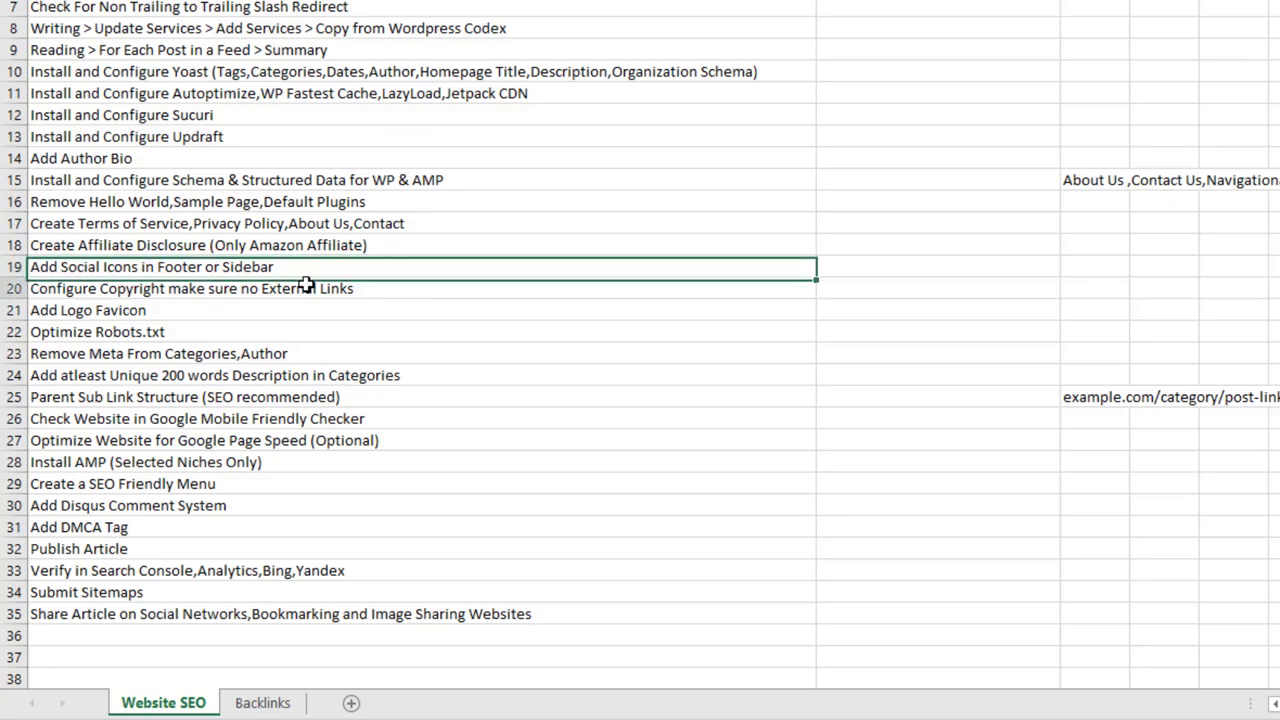
{"action": "key", "text": "alt+Tab"}
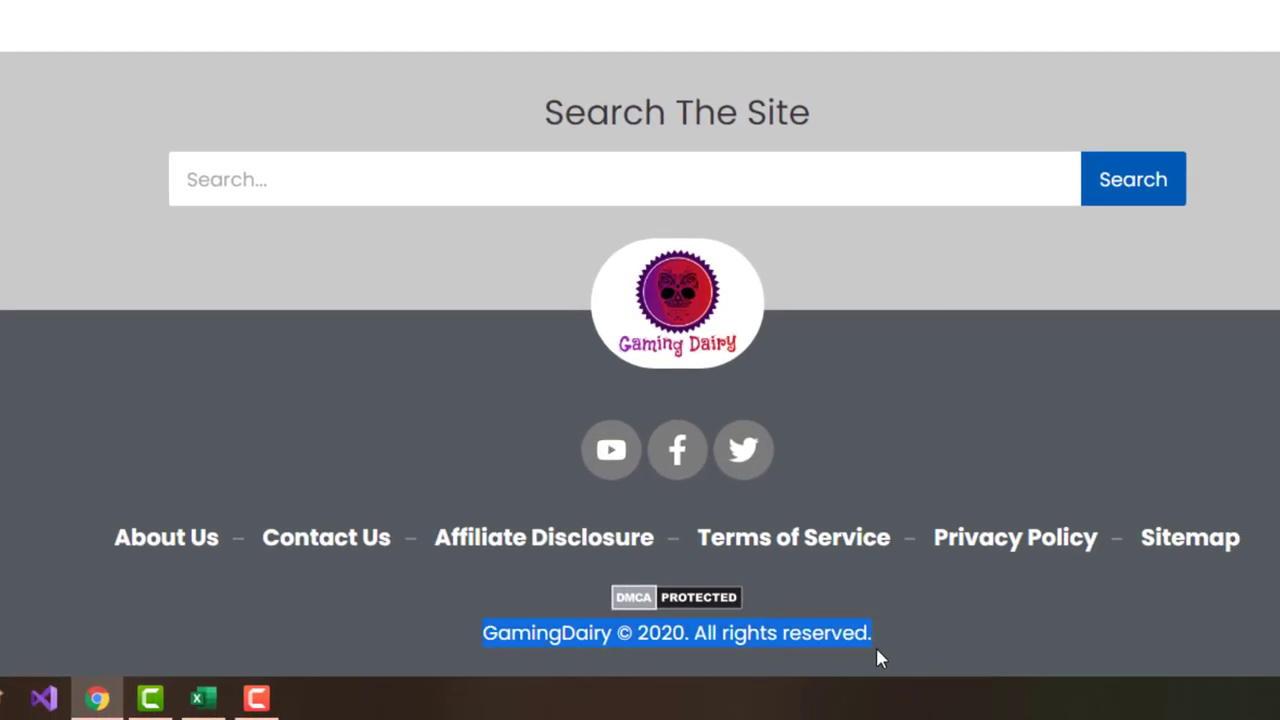
- Select the checklist's Add Logo Favicon item in Excel and view the logo in the gamingdairy.com homepage header
{"action": "key", "text": "alt+Tab"}
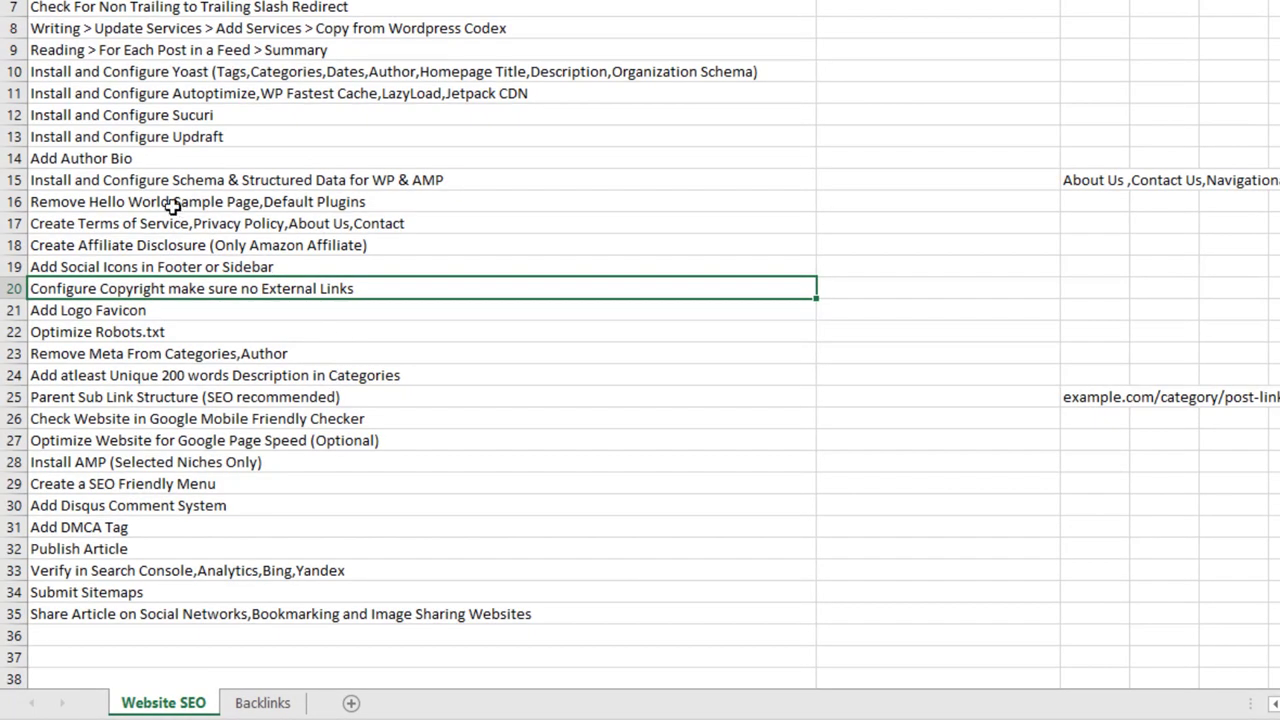
{"action": "left_click", "coordinate": [137, 311]}
{"action": "key", "text": "alt+Tab"}
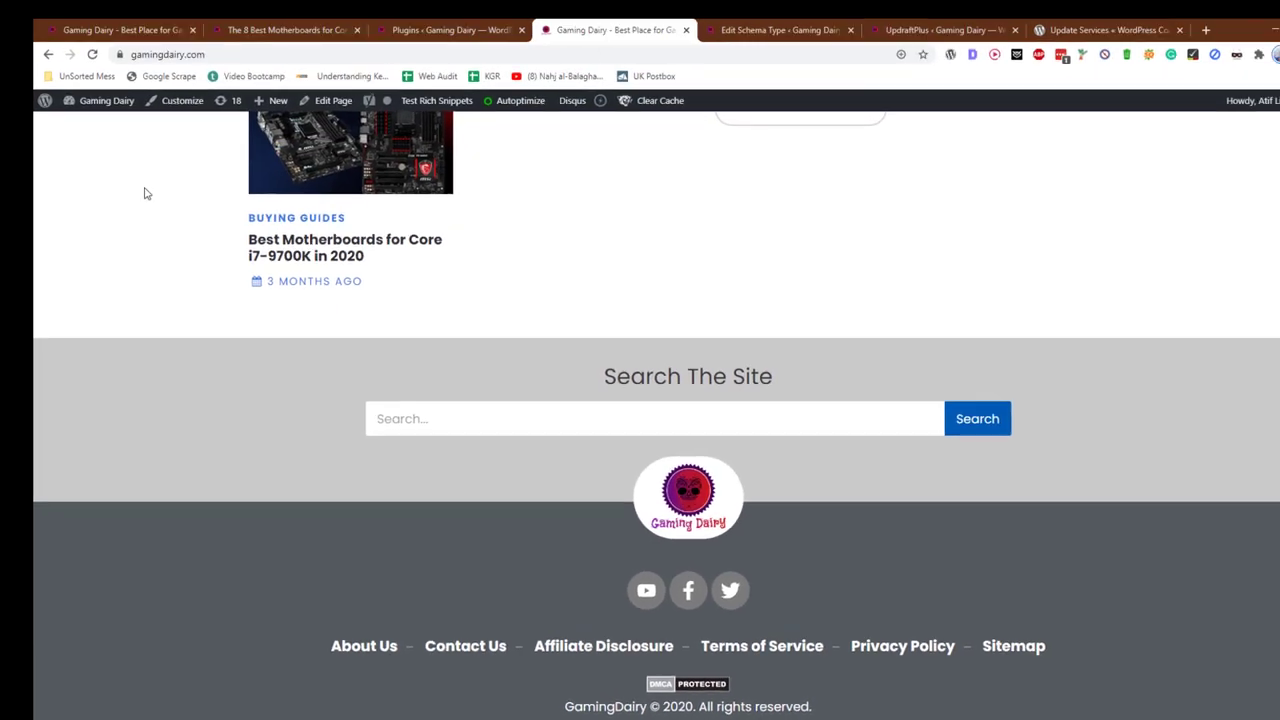
{"action": "scroll", "coordinate": [144, 193], "scroll_direction": "up", "scroll_amount": 10}
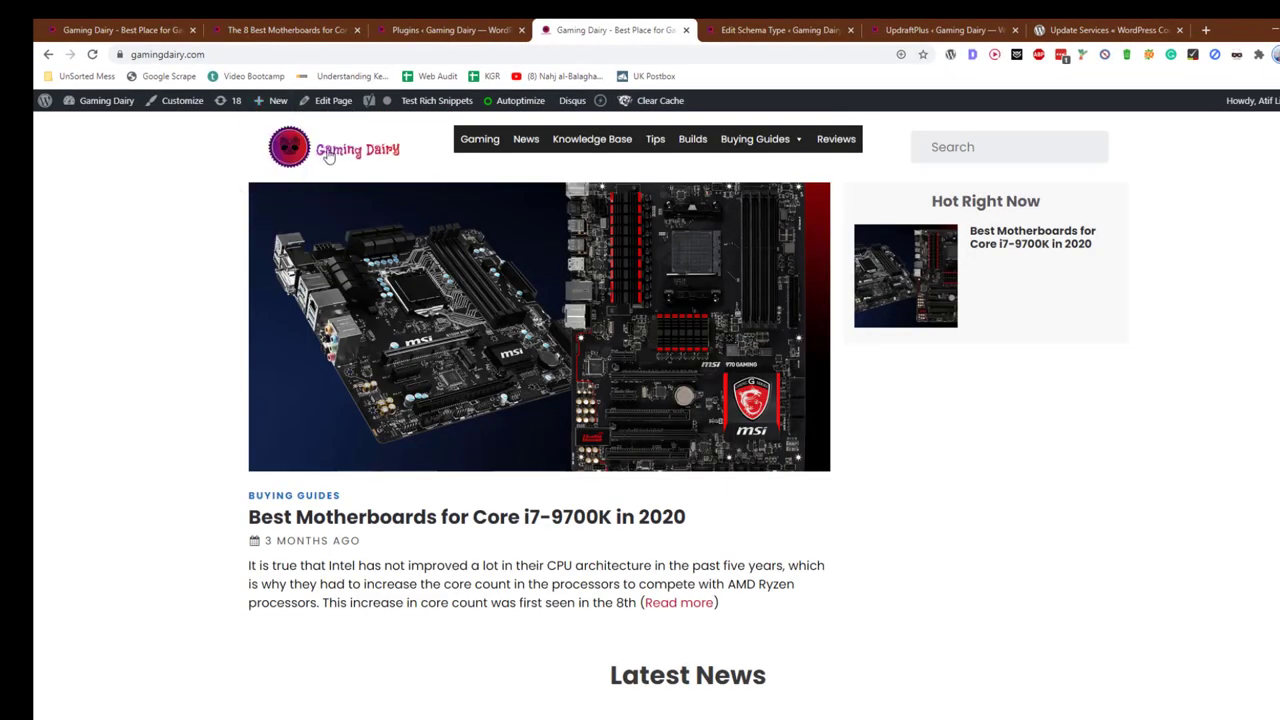
- Select the checklist's Optimize Robots.txt item in Excel and view the gamingdairy.com/robots.txt file in the browser
{"action": "scroll", "coordinate": [200, 400], "scroll_direction": "down", "scroll_amount": 10}
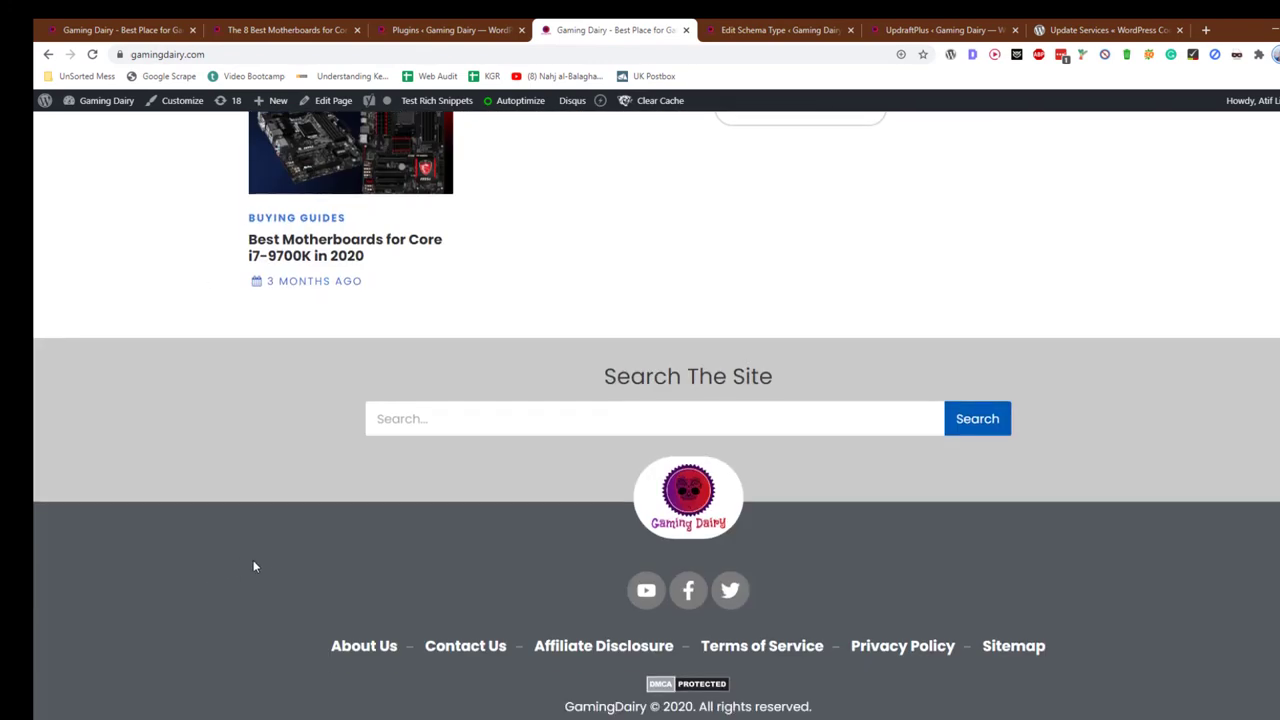
{"action": "key", "text": "alt+Tab"}
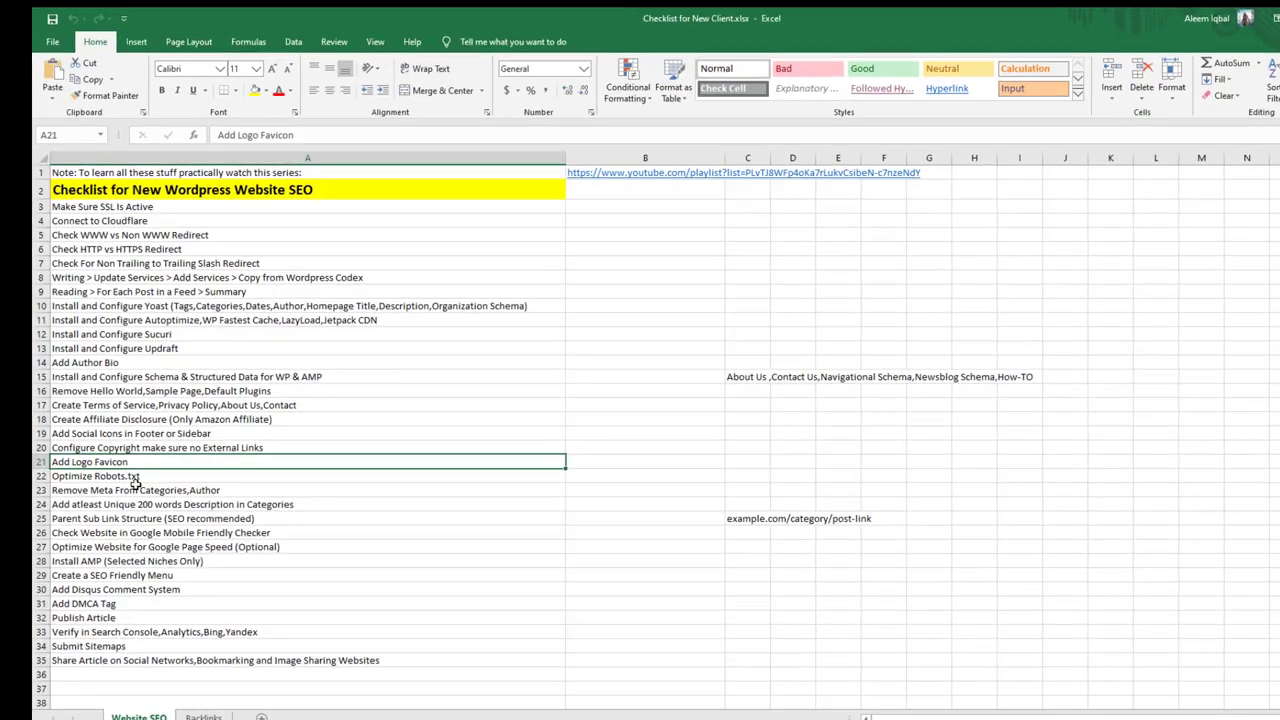
{"action": "left_click", "coordinate": [135, 474]}
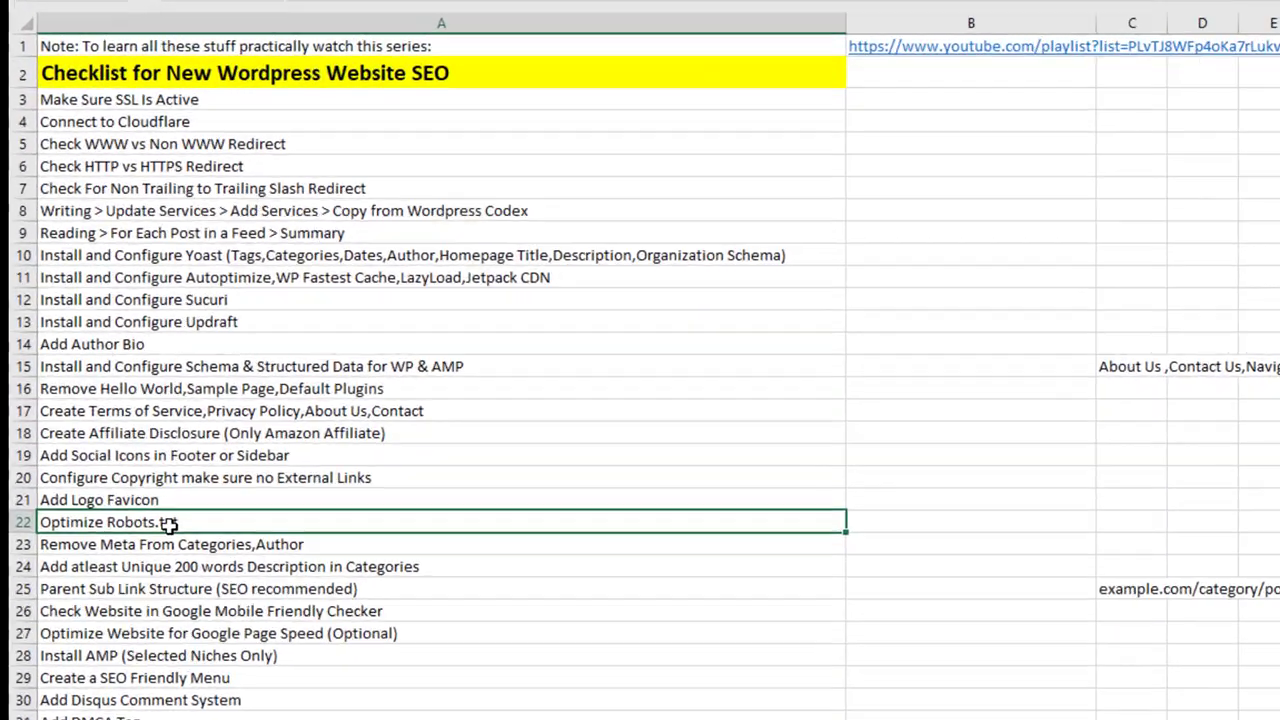
{"action": "key", "text": "alt+Tab"}
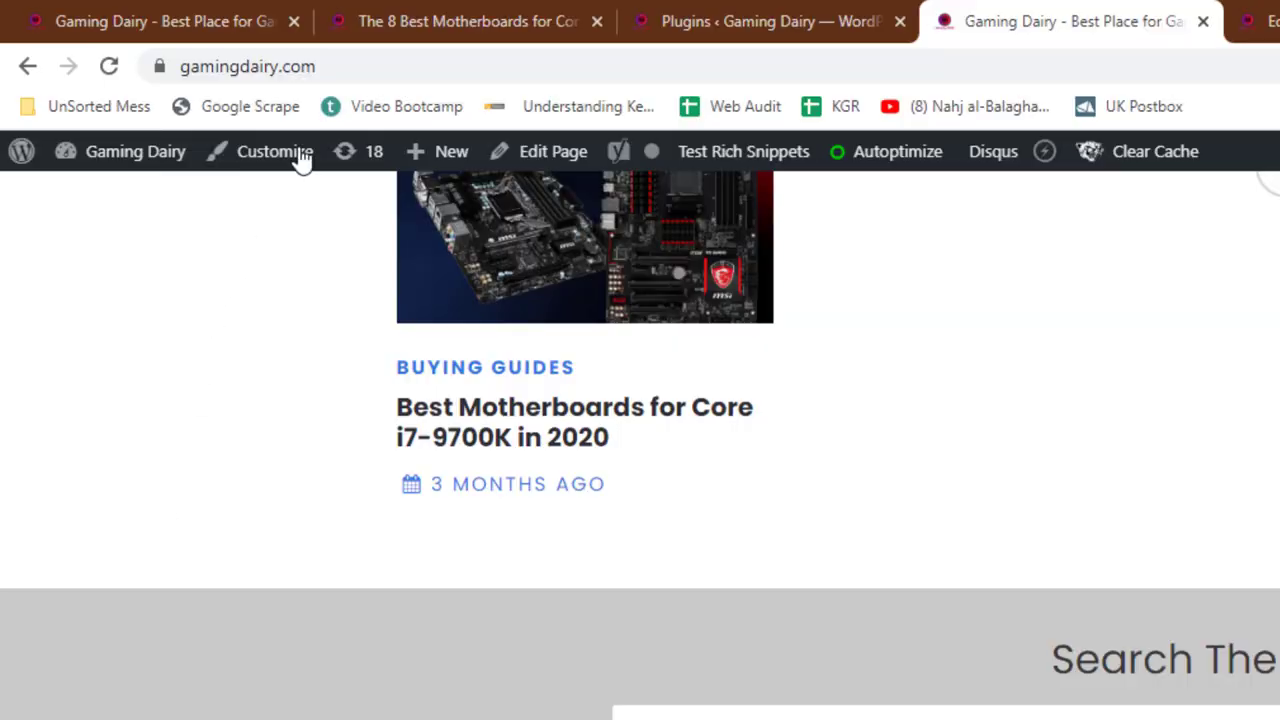
{"action": "left_click", "coordinate": [390, 66]}
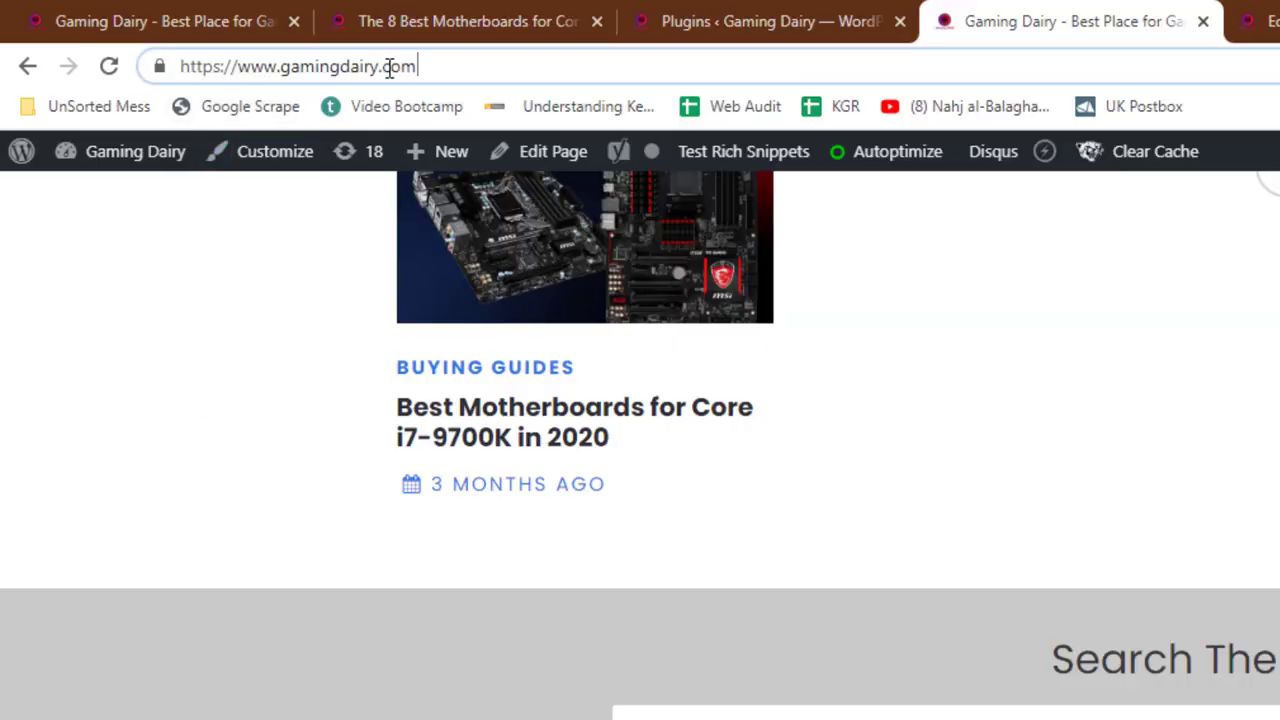
{"action": "type", "text": "/robots"}
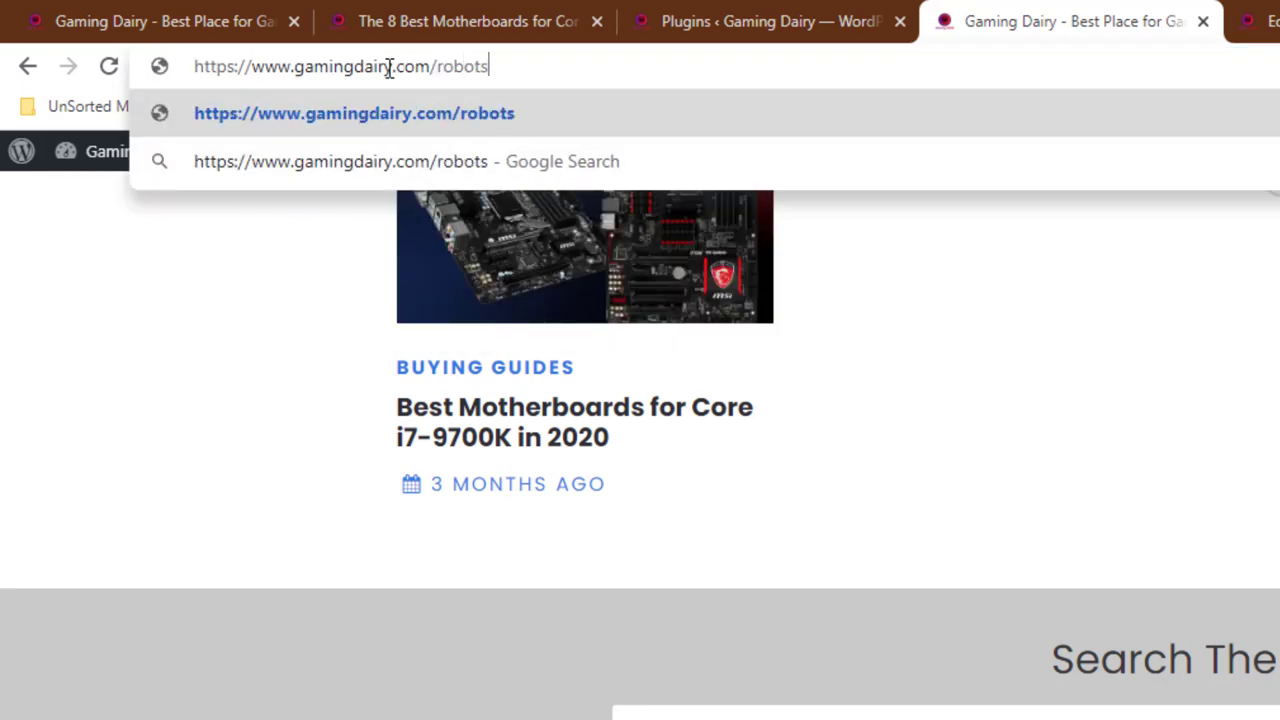
{"action": "type", "text": ".txt"}
{"action": "key", "text": "Return"}
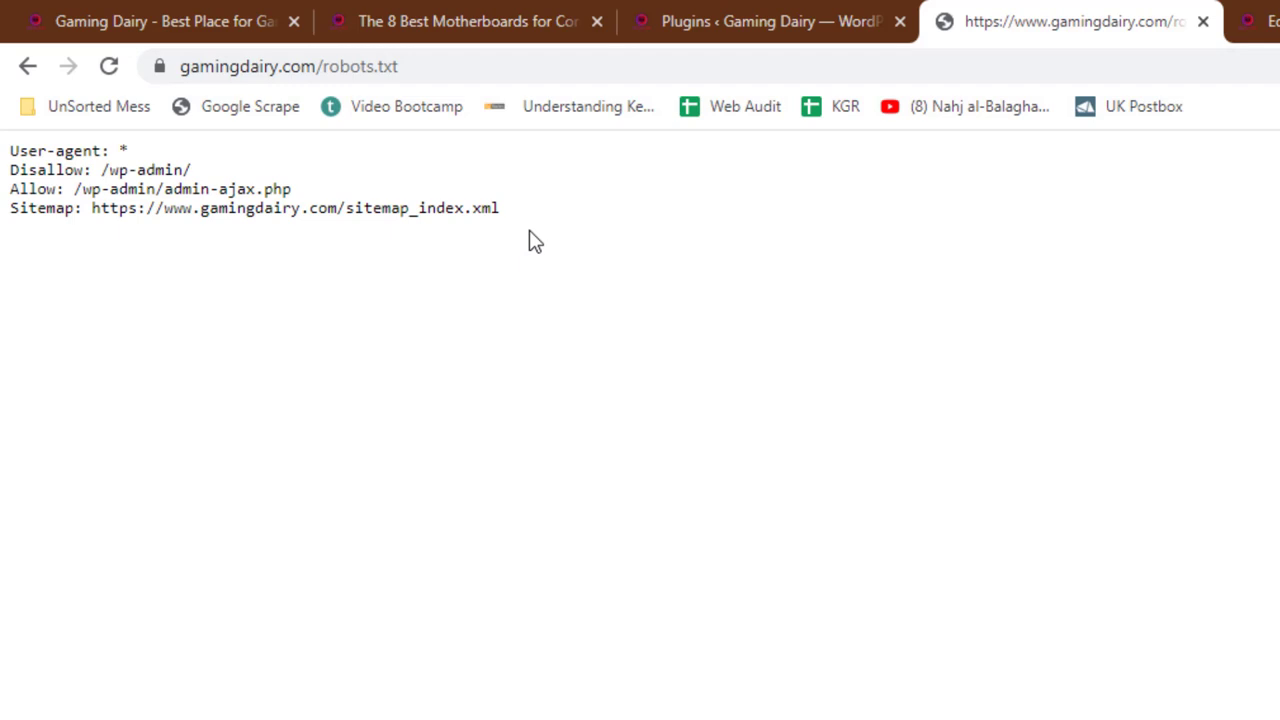
{"action": "triple_click", "coordinate": [72, 232]}
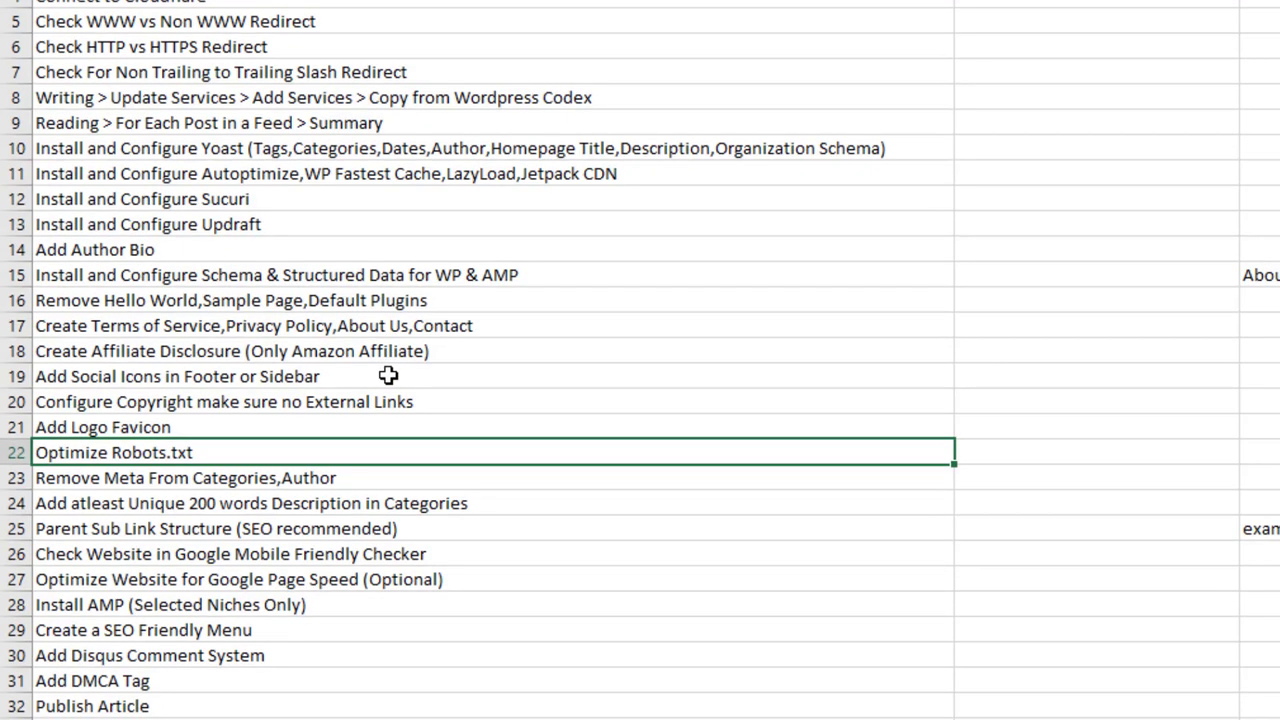
- Select the checklist's Remove Meta From Categories, Author item and examine the post listing on gamingdairy.com's Buying Guides category page
{"action": "left_click", "coordinate": [354, 478]}
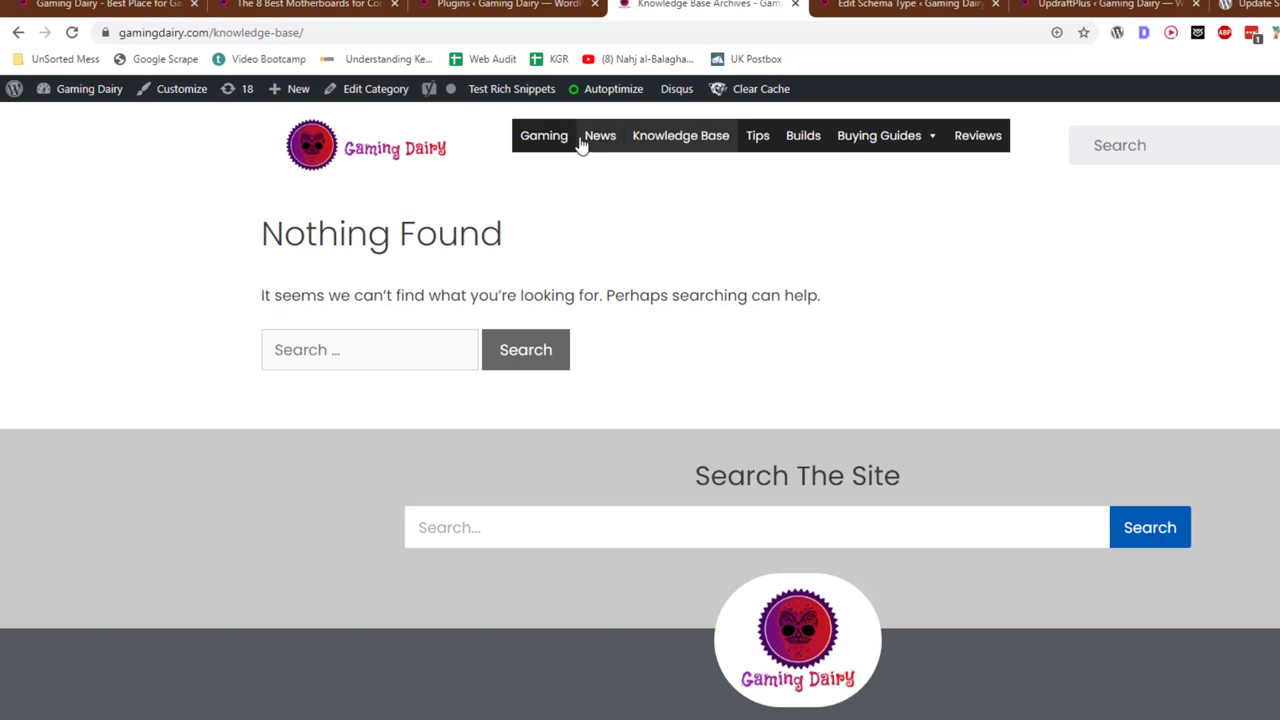
{"action": "left_click", "coordinate": [866, 146]}
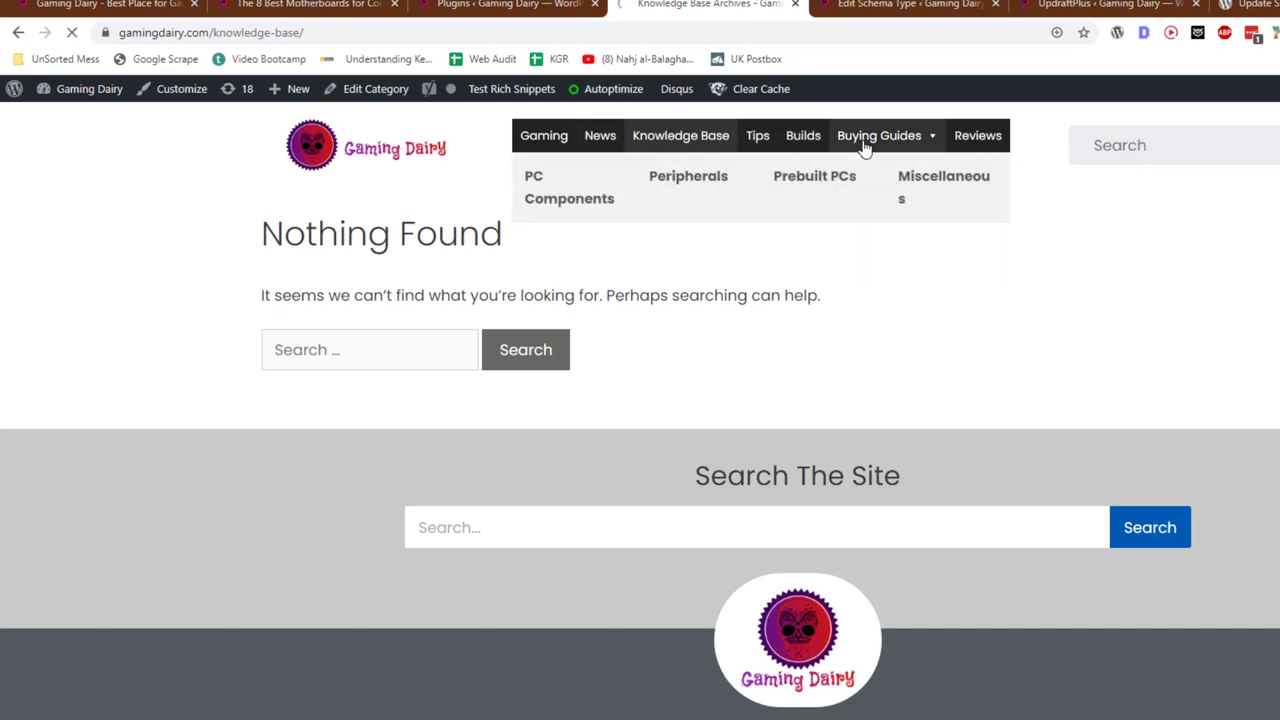
{"action": "scroll", "coordinate": [610, 397], "scroll_direction": "down", "scroll_amount": 4}
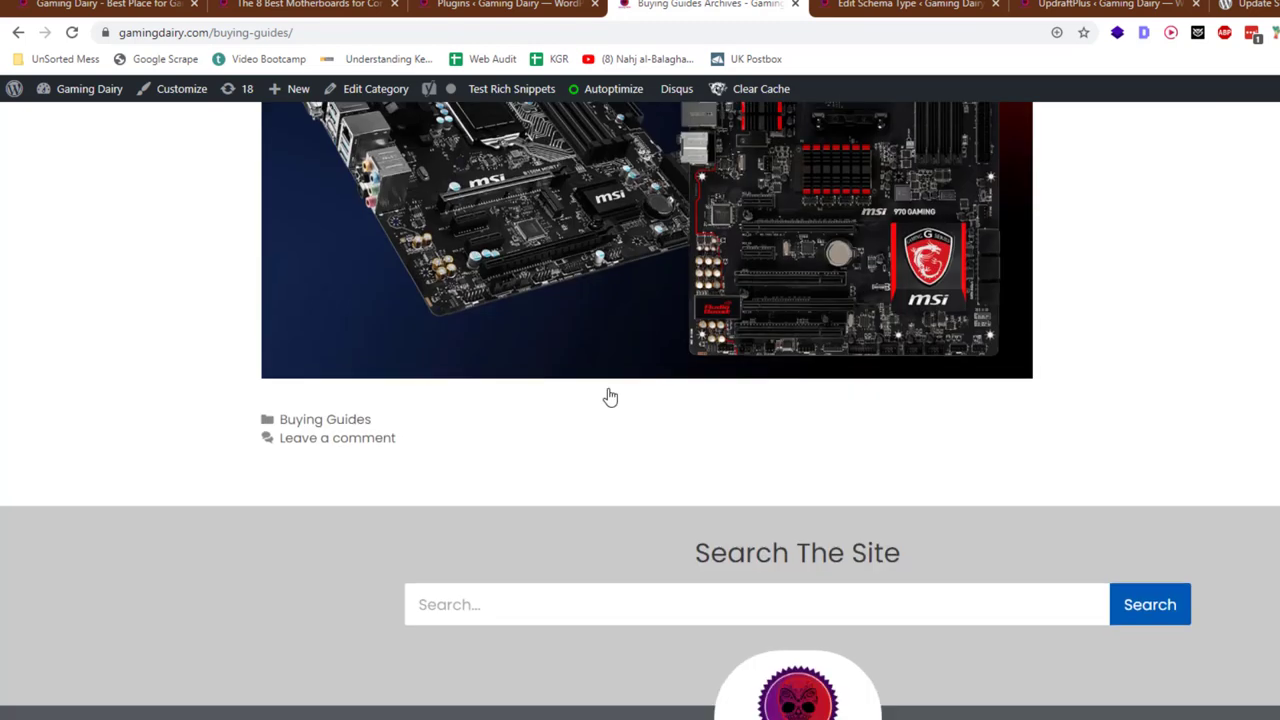
{"action": "scroll", "coordinate": [432, 406], "scroll_direction": "up", "scroll_amount": 5}
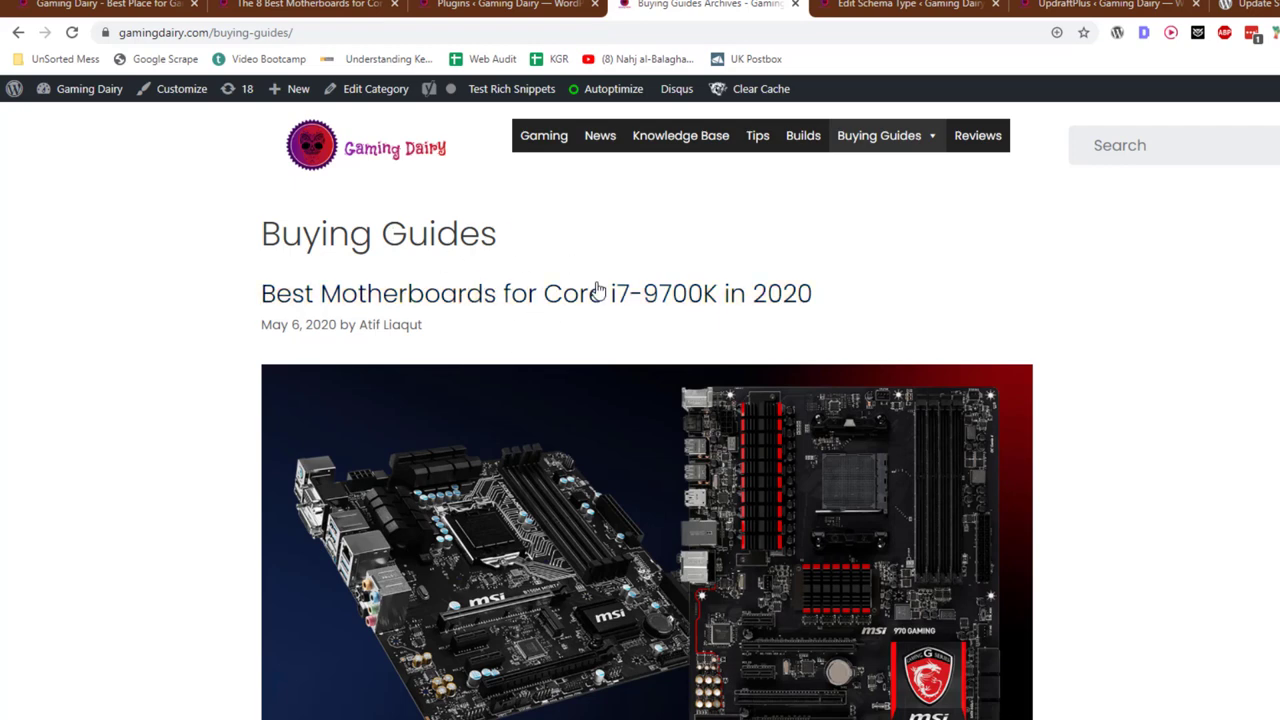
- Go through the Excel checklist's 200-word category description and Parent Sub Link Structure items, including the example.com/category/post-link example
{"action": "key", "text": "alt+Tab"}
{"action": "left_click", "coordinate": [349, 575]}
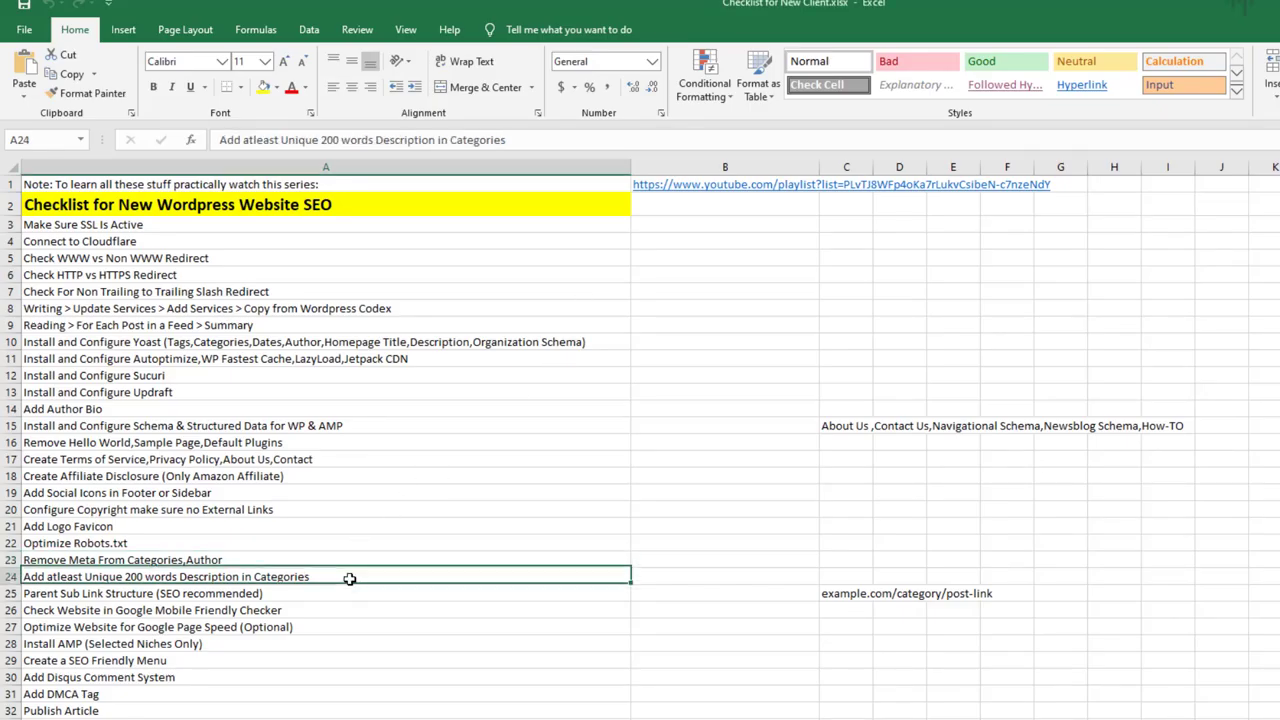
{"action": "left_click", "coordinate": [111, 596]}
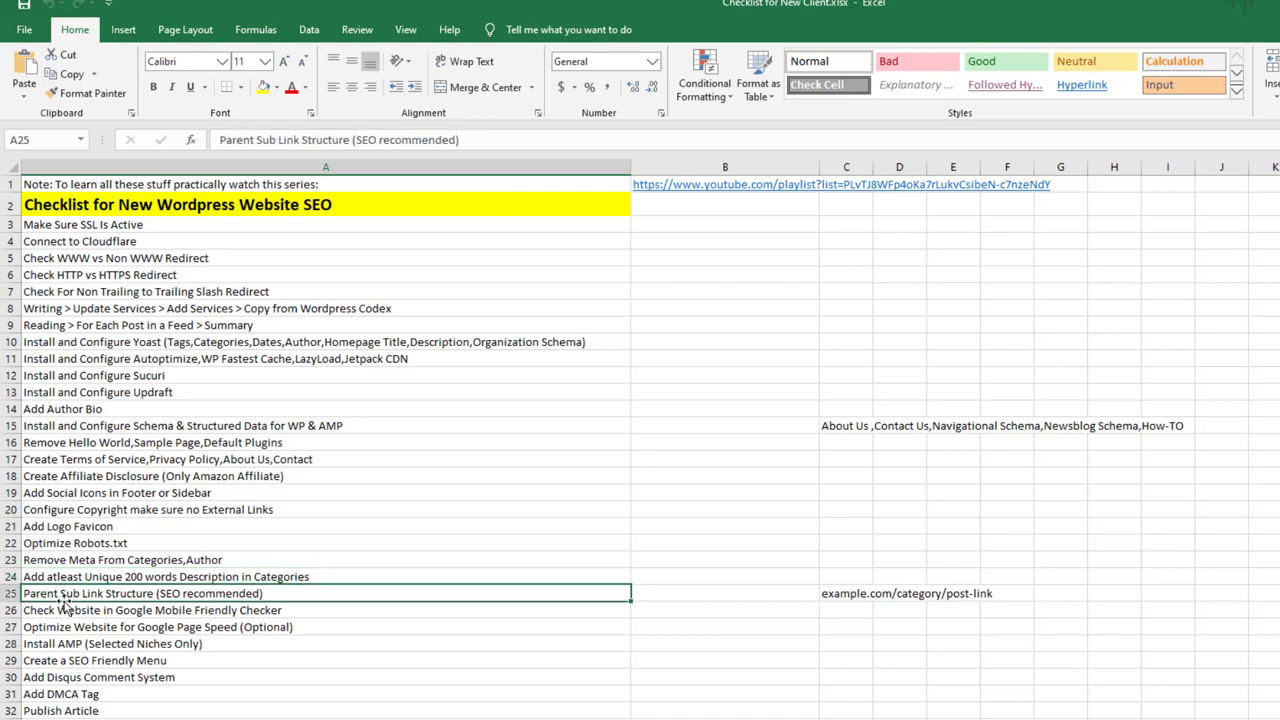
{"action": "left_click", "coordinate": [832, 594]}
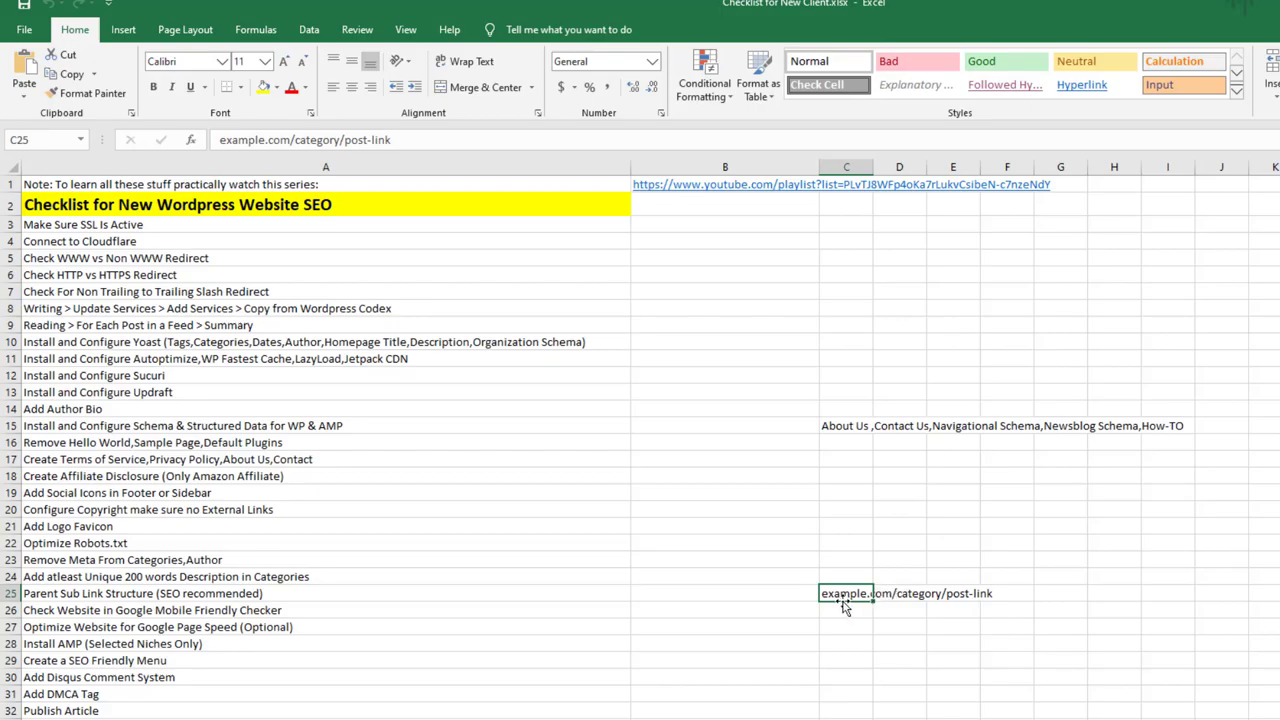
- Search Google for site:premiumbuilds.com in a new browser tab and look through the results for a post URL
{"action": "key", "text": "alt+Tab"}
{"action": "key", "text": "ctrl+t"}
{"action": "type", "text": "site"}
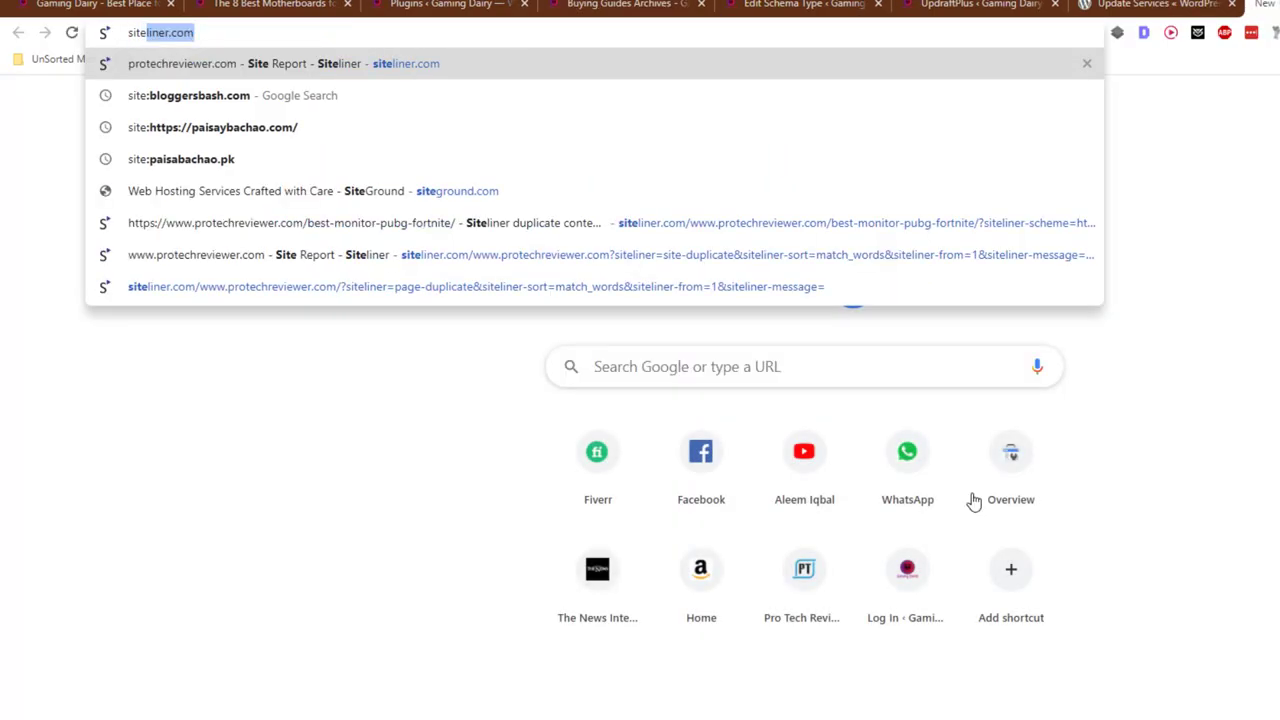
{"action": "type", "text": ":premi"}
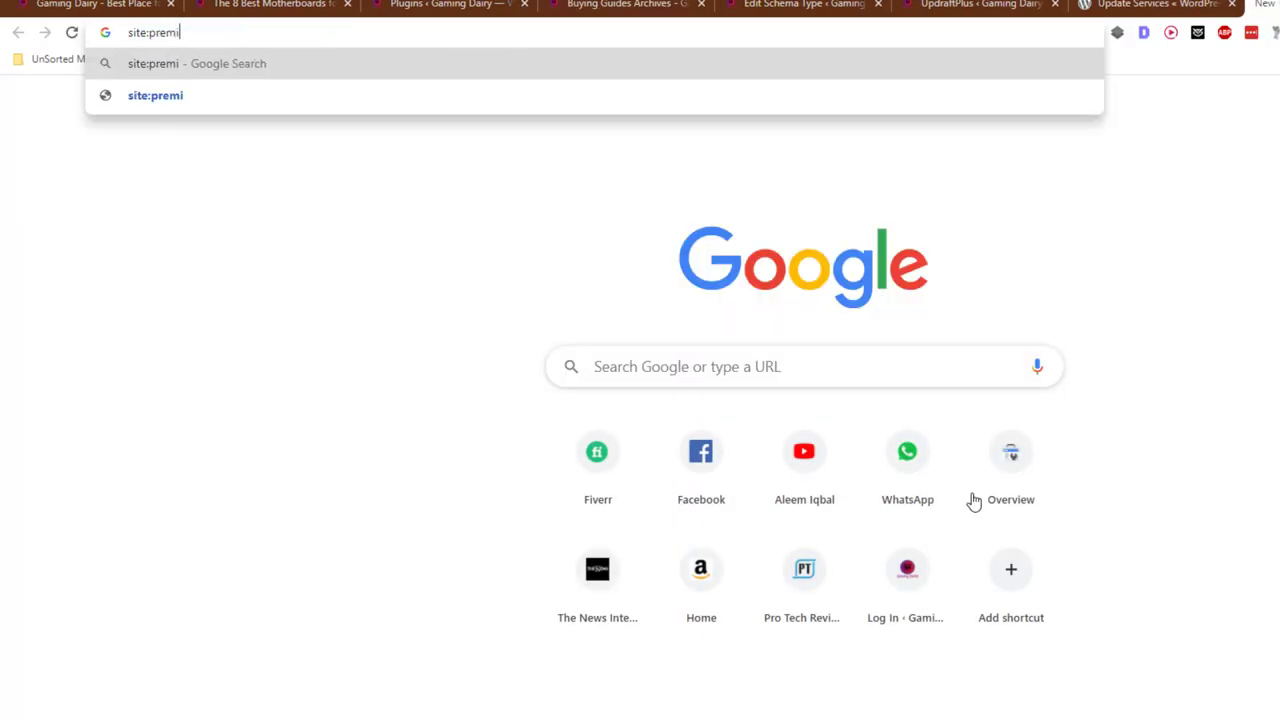
{"action": "type", "text": "umbuilds.com"}
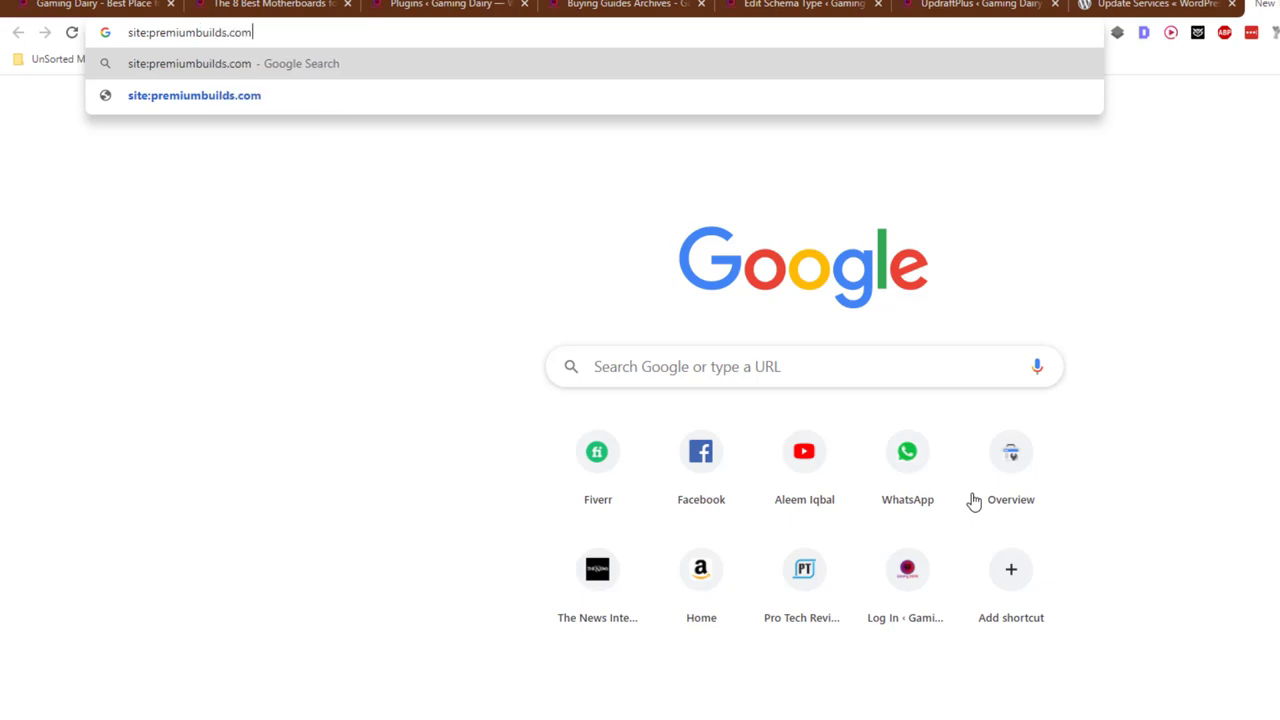
{"action": "key", "text": "Return"}
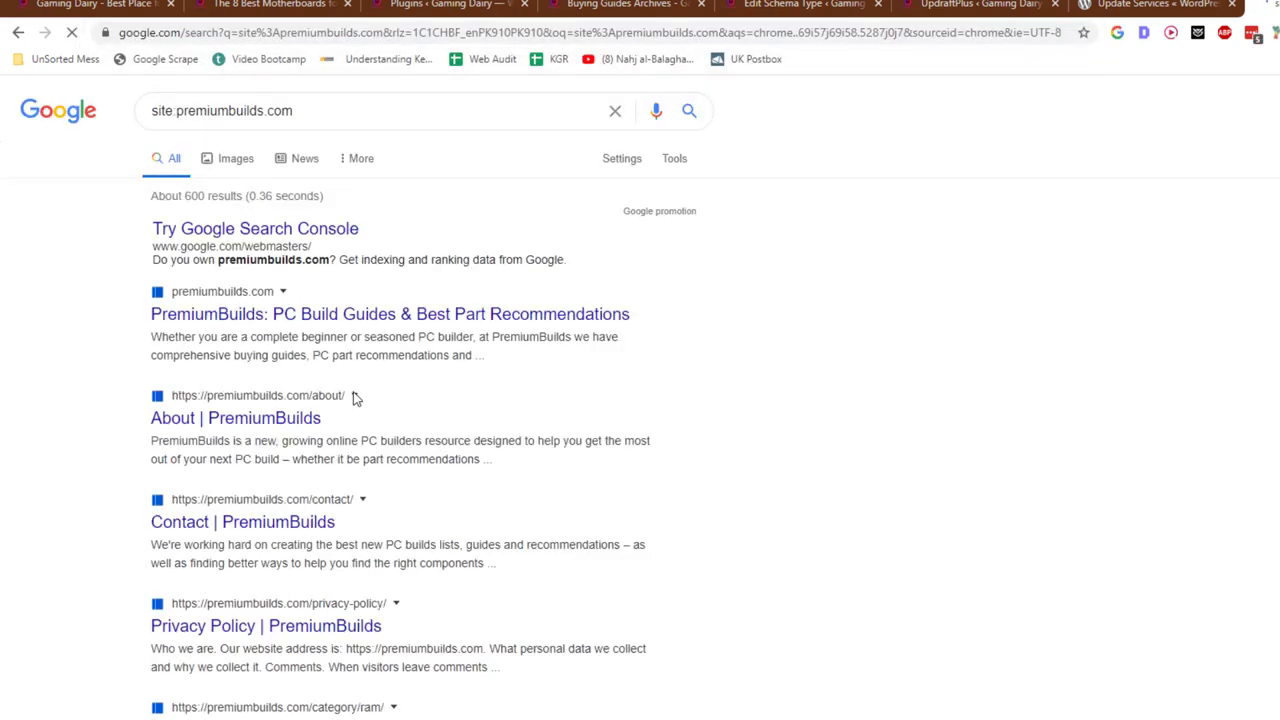
{"action": "scroll", "coordinate": [354, 397], "scroll_direction": "down", "scroll_amount": 7}
{"action": "scroll", "coordinate": [658, 362], "scroll_direction": "down", "scroll_amount": 10}
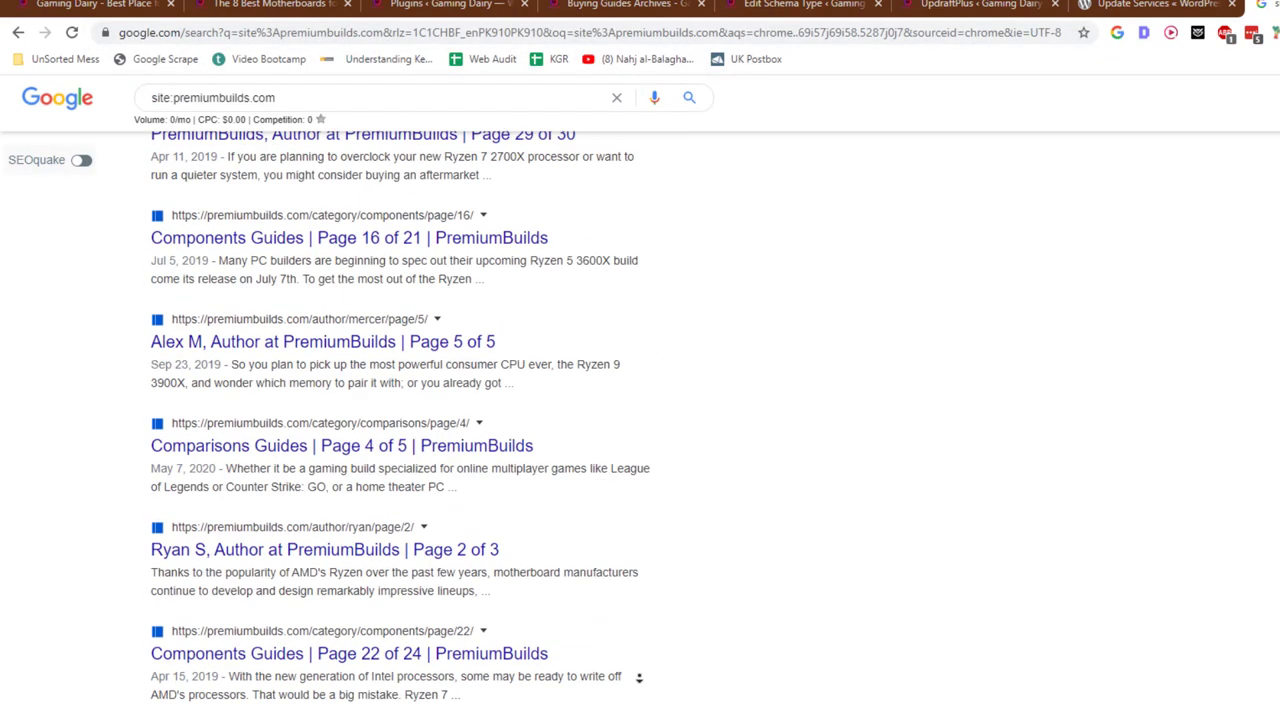
{"action": "scroll", "coordinate": [385, 561], "scroll_direction": "down", "scroll_amount": 3}
{"action": "scroll", "coordinate": [385, 561], "scroll_direction": "down", "scroll_amount": 5}
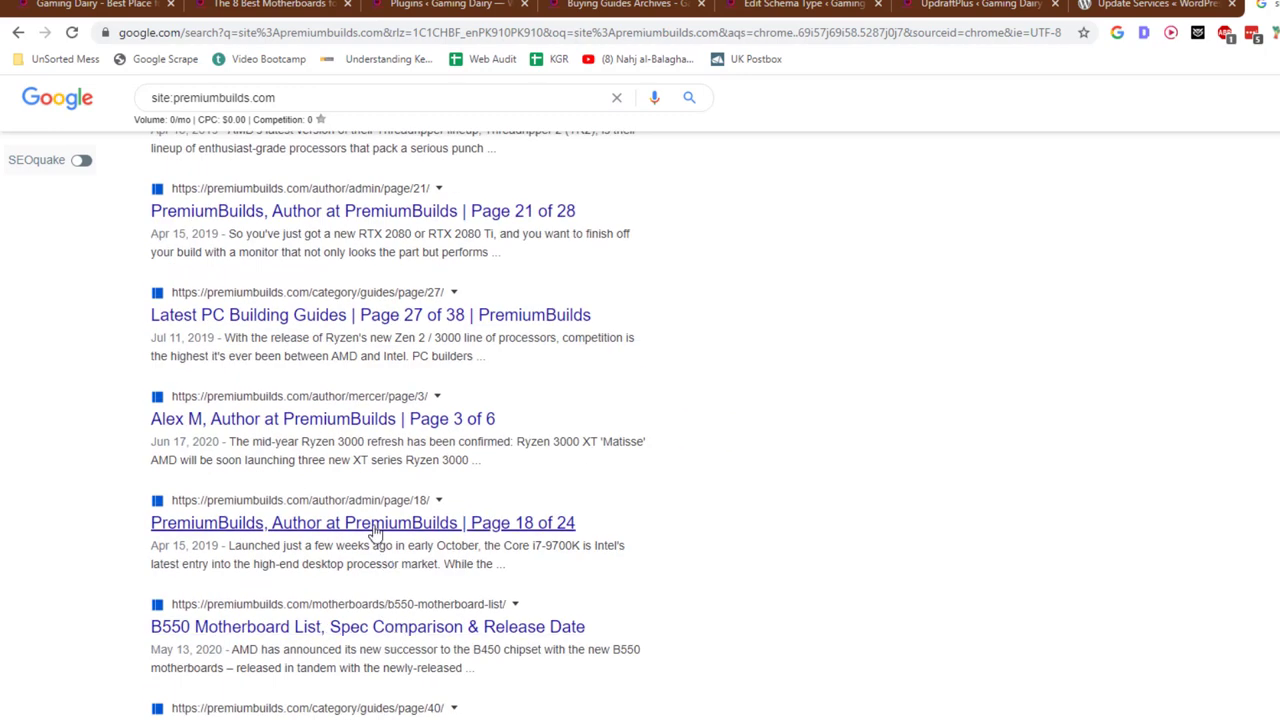
- Open the B550 Motherboard List result in its own tab and highlight the category and post-link parts of its URL
{"action": "middle_click", "coordinate": [410, 598]}
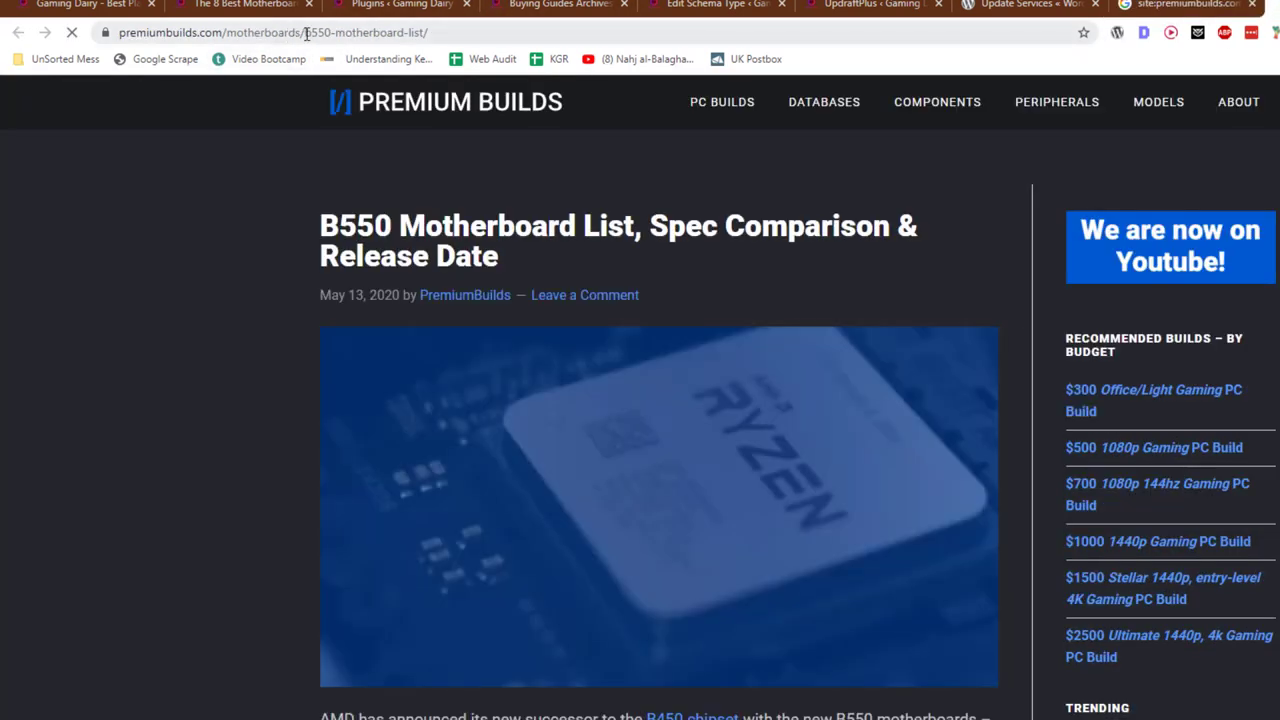
{"action": "left_click_drag", "start_coordinate": [306, 33], "coordinate": [226, 32]}
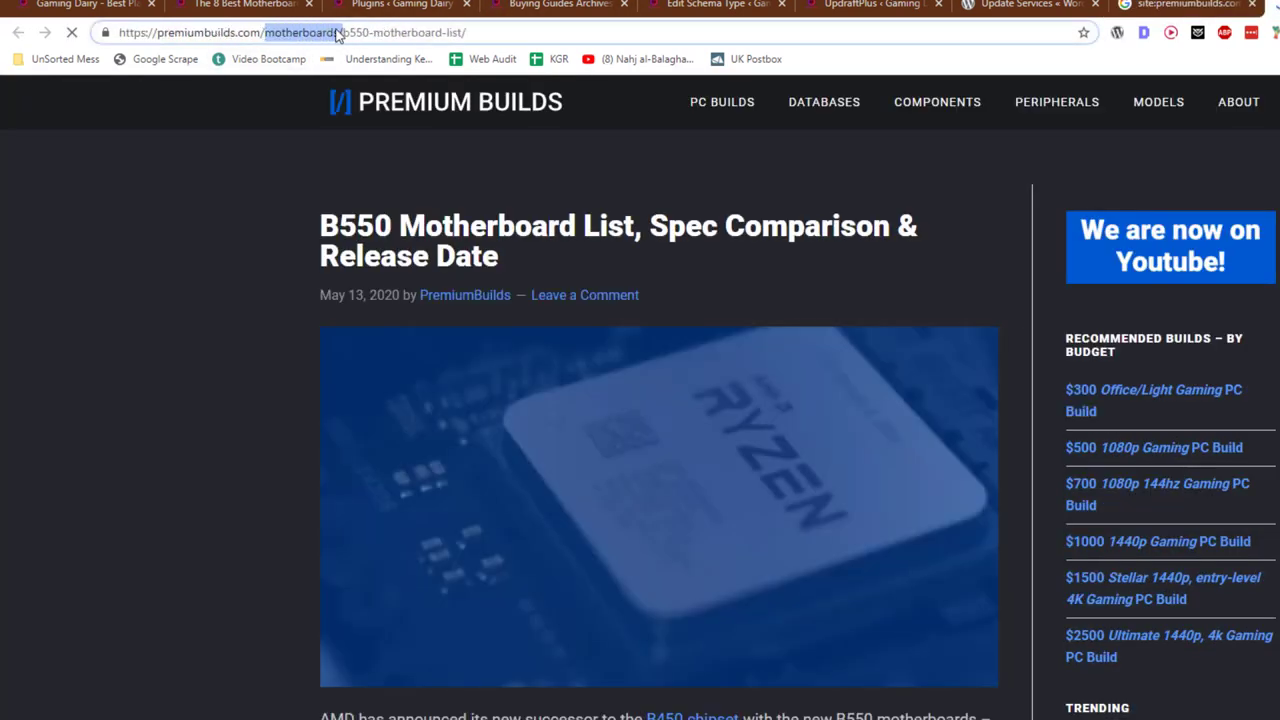
{"action": "double_click", "coordinate": [375, 33]}
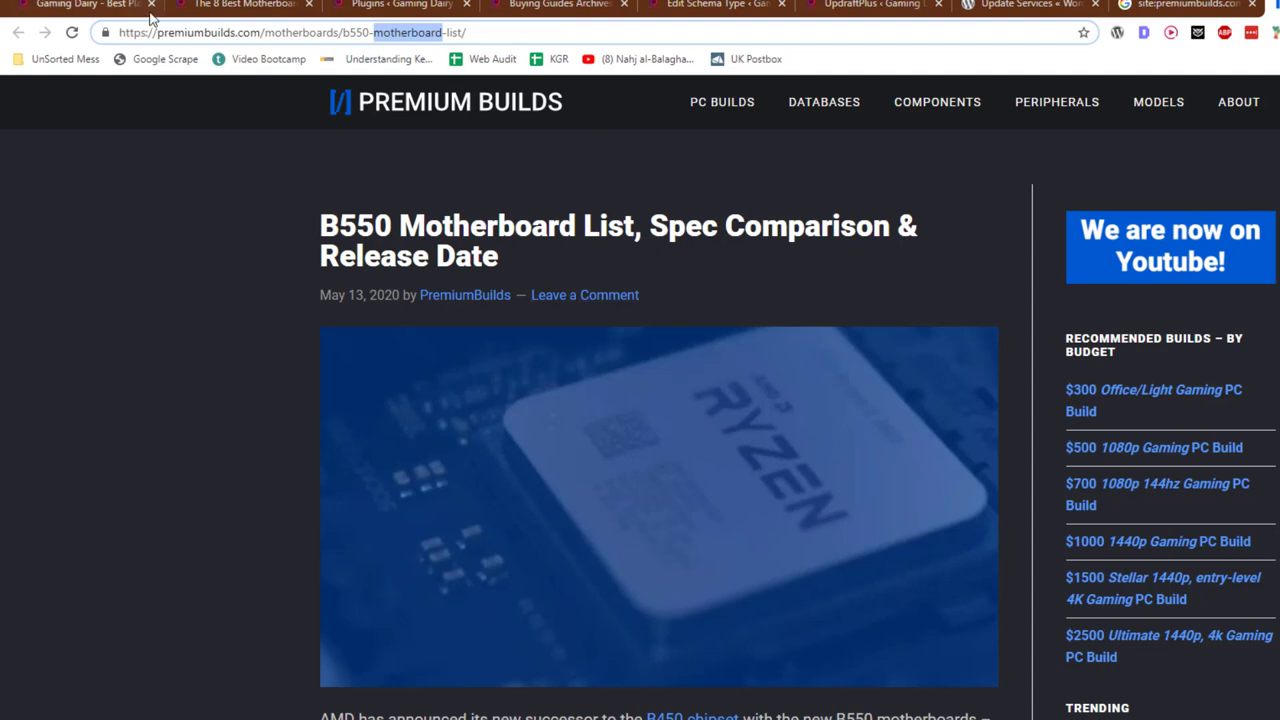
{"action": "left_click", "coordinate": [580, 37]}
{"action": "left_click", "coordinate": [580, 37]}
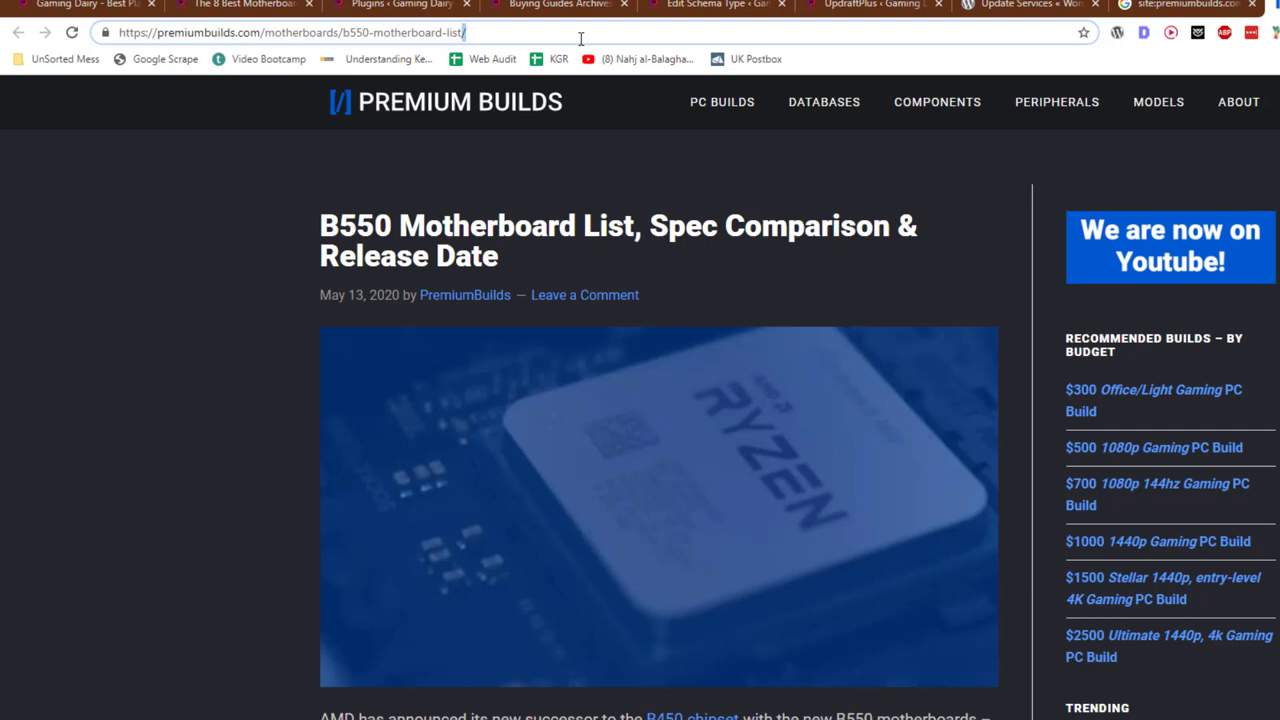
- Select the Check Website in Google Mobile Friendly Checker item in the Excel checklist
{"action": "key", "text": "alt+Tab"}
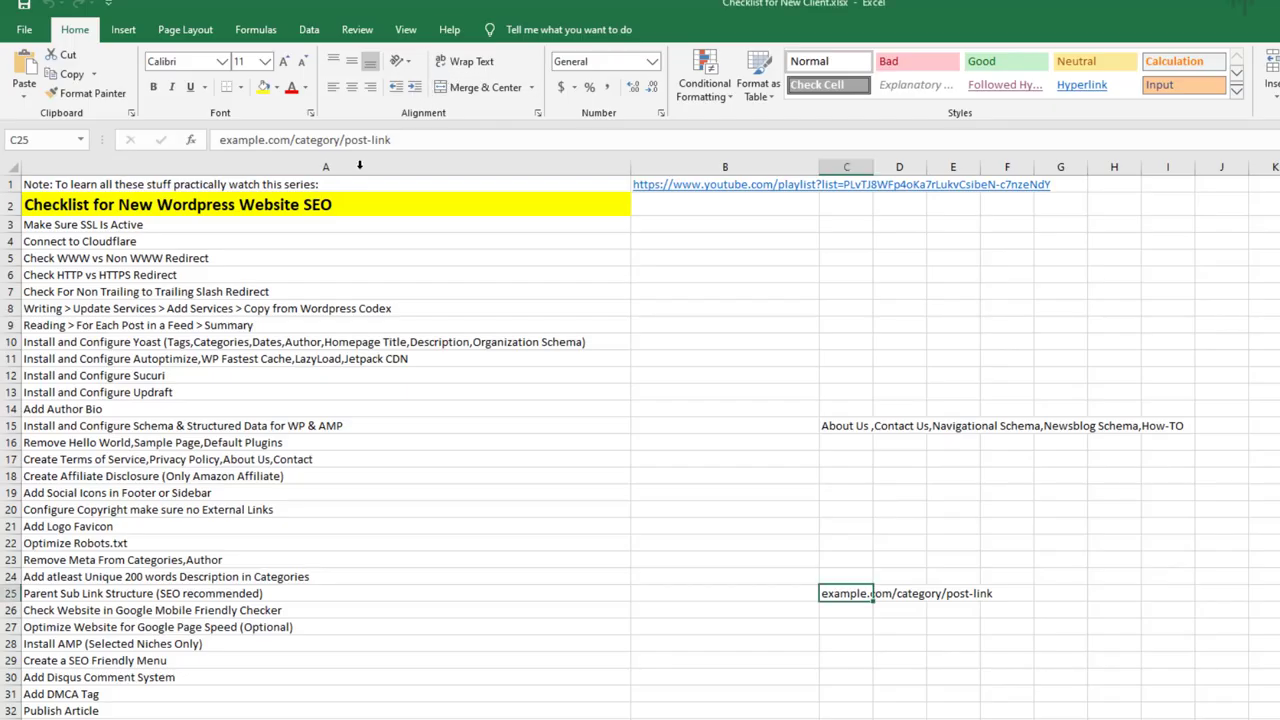
{"action": "left_click", "coordinate": [303, 623]}
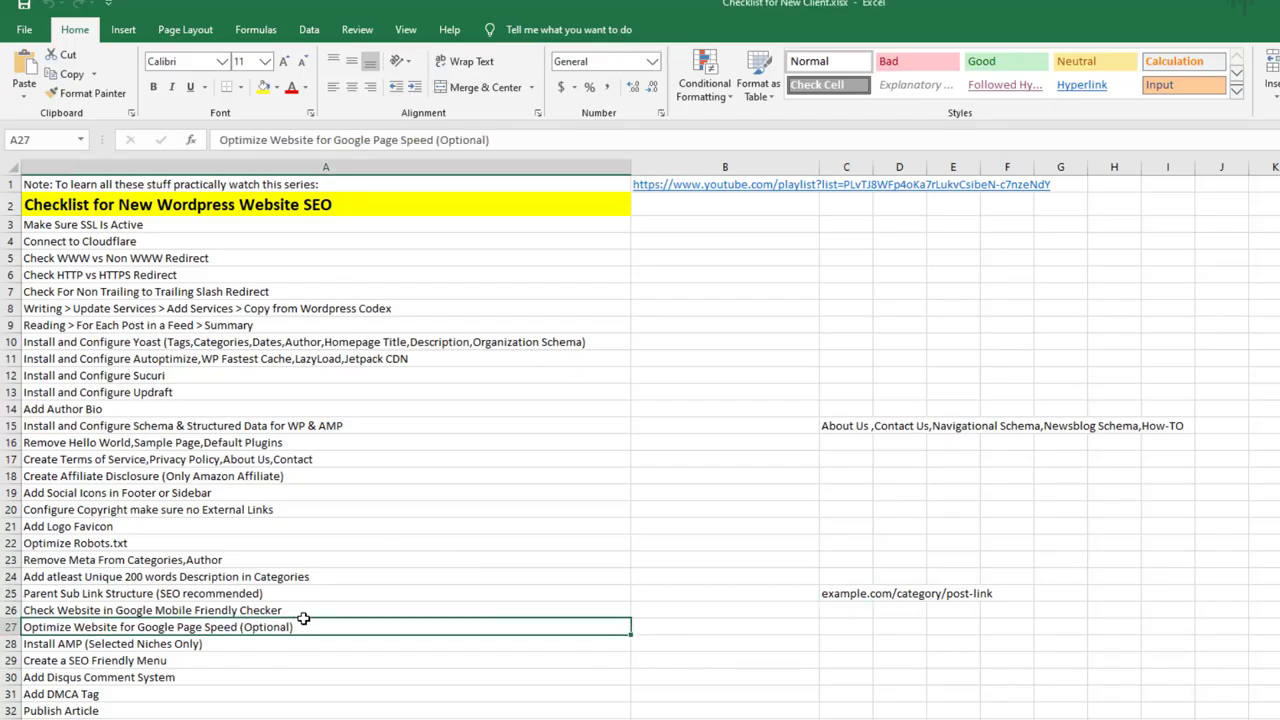
{"action": "left_click", "coordinate": [298, 610]}
- Copy the URL of gamingdairy.com's 8 Best Motherboards for Core i7-9700K article from its open browser tab
{"action": "key", "text": "alt+Tab"}
{"action": "left_click", "coordinate": [330, 35]}
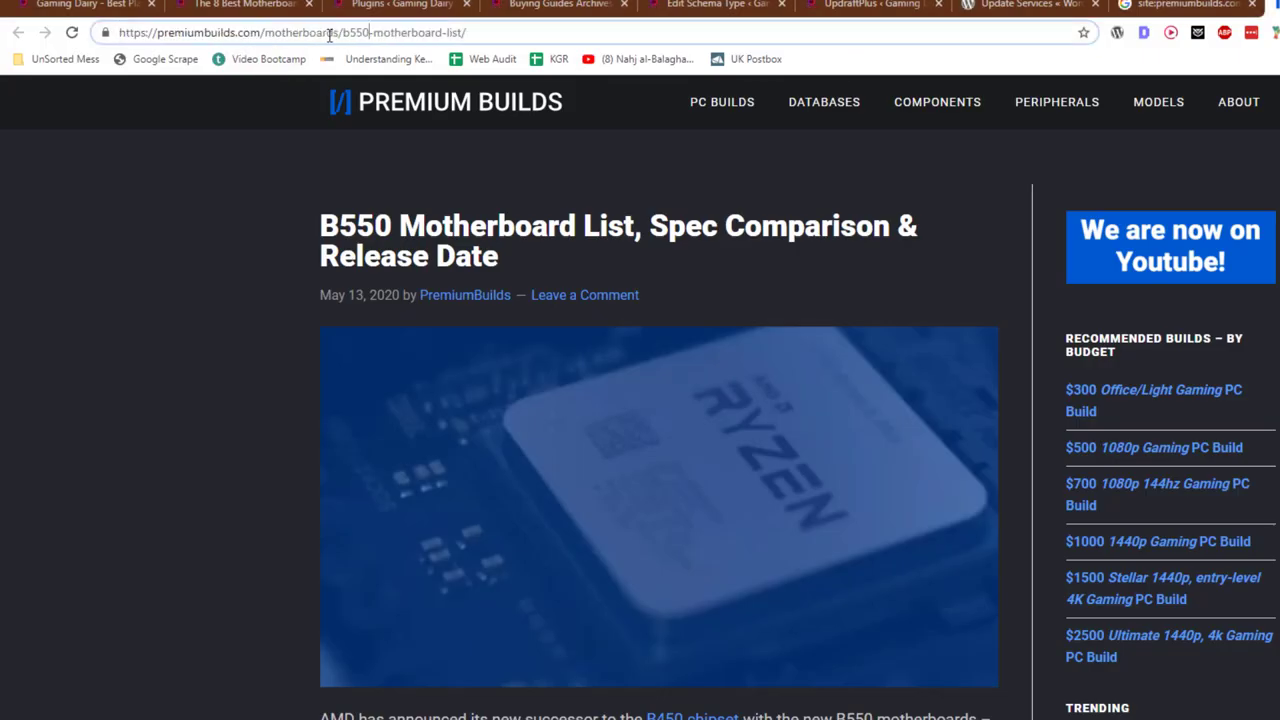
{"action": "left_click", "coordinate": [865, 5]}
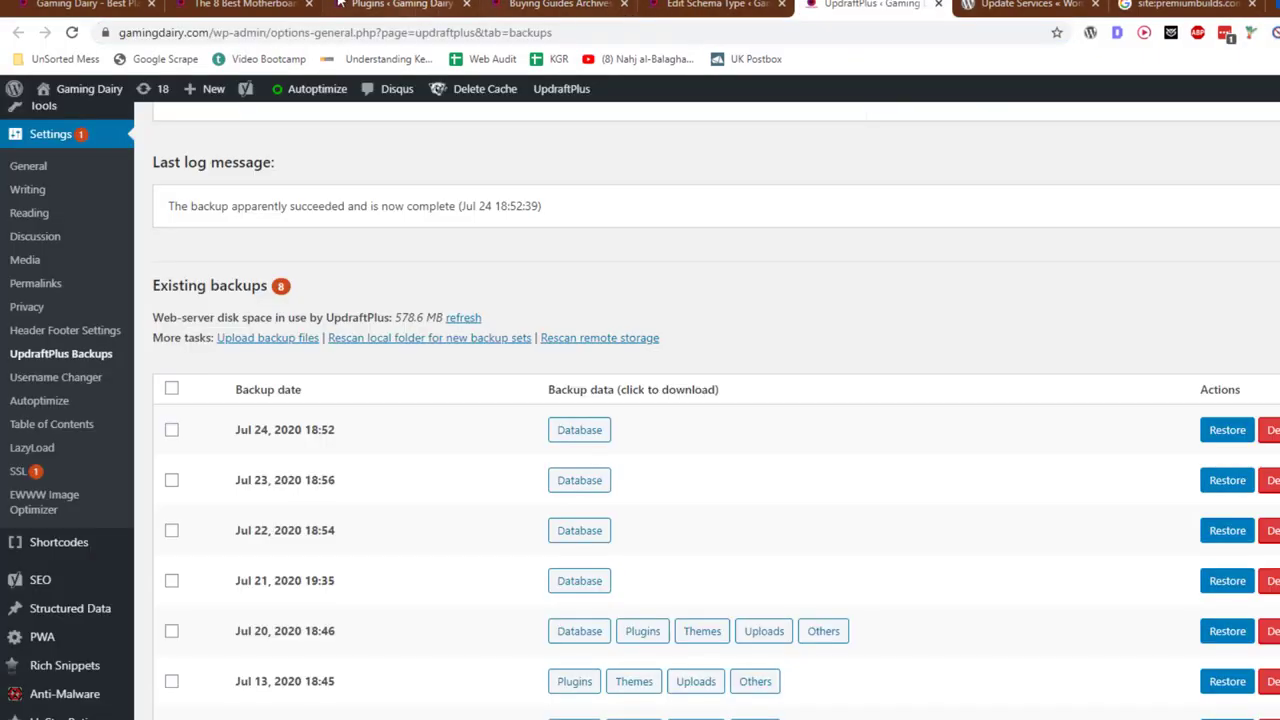
{"action": "left_click", "coordinate": [250, 5]}
{"action": "left_click", "coordinate": [289, 31]}
{"action": "key", "text": "ctrl+c"}
- Search Google for "google mobile friendly test" in a new tab and run the test on the copied article URL
{"action": "key", "text": "ctrl+t"}
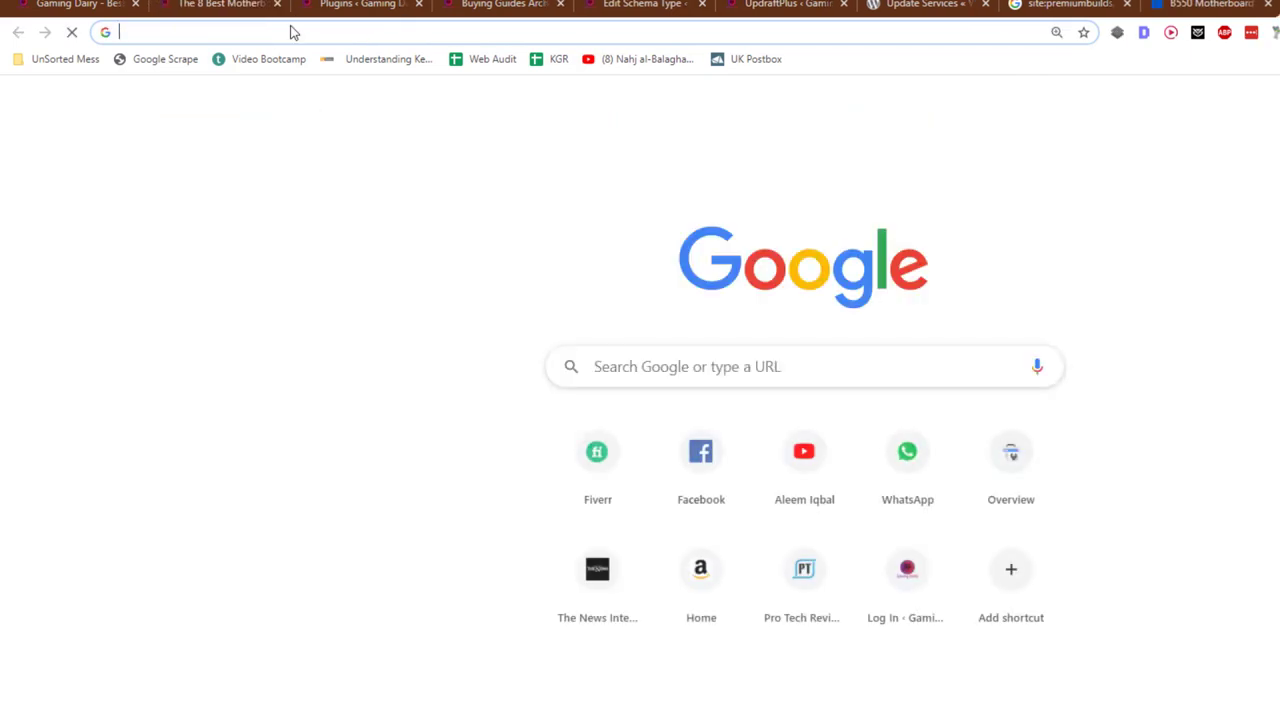
{"action": "type", "text": "google mob"}
{"action": "key", "text": "Return"}
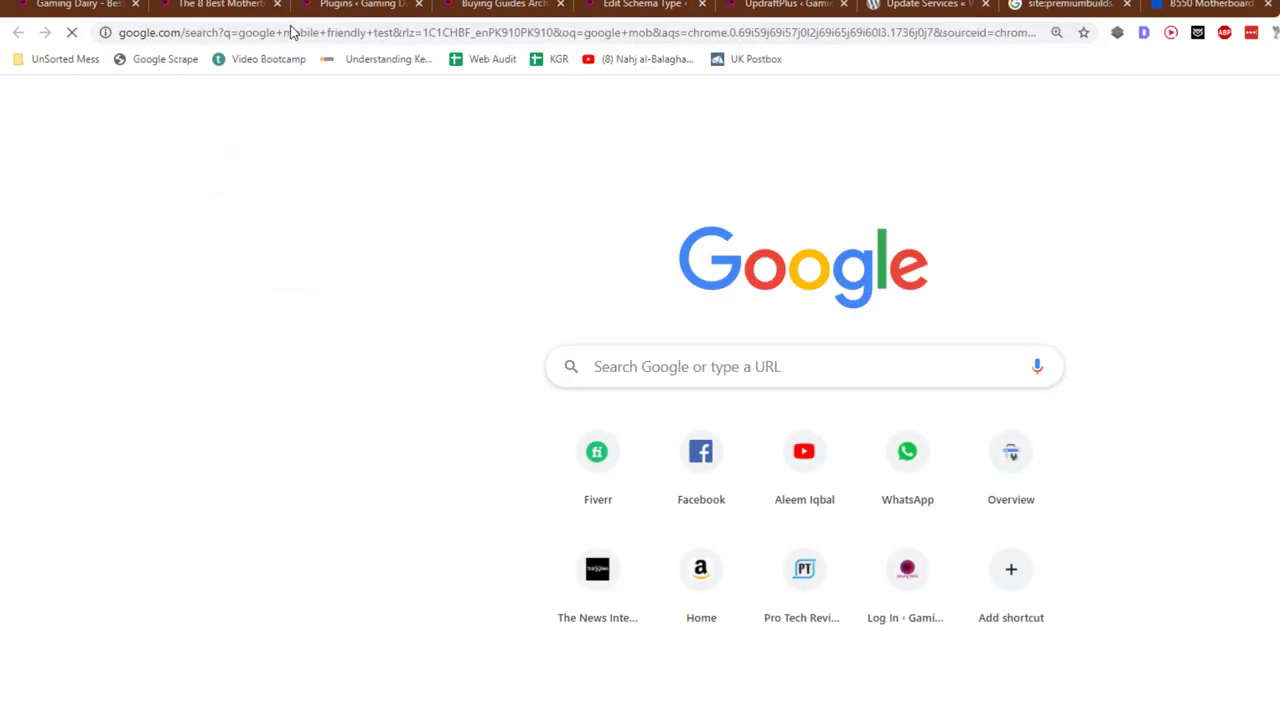
{"action": "left_click", "coordinate": [292, 280]}
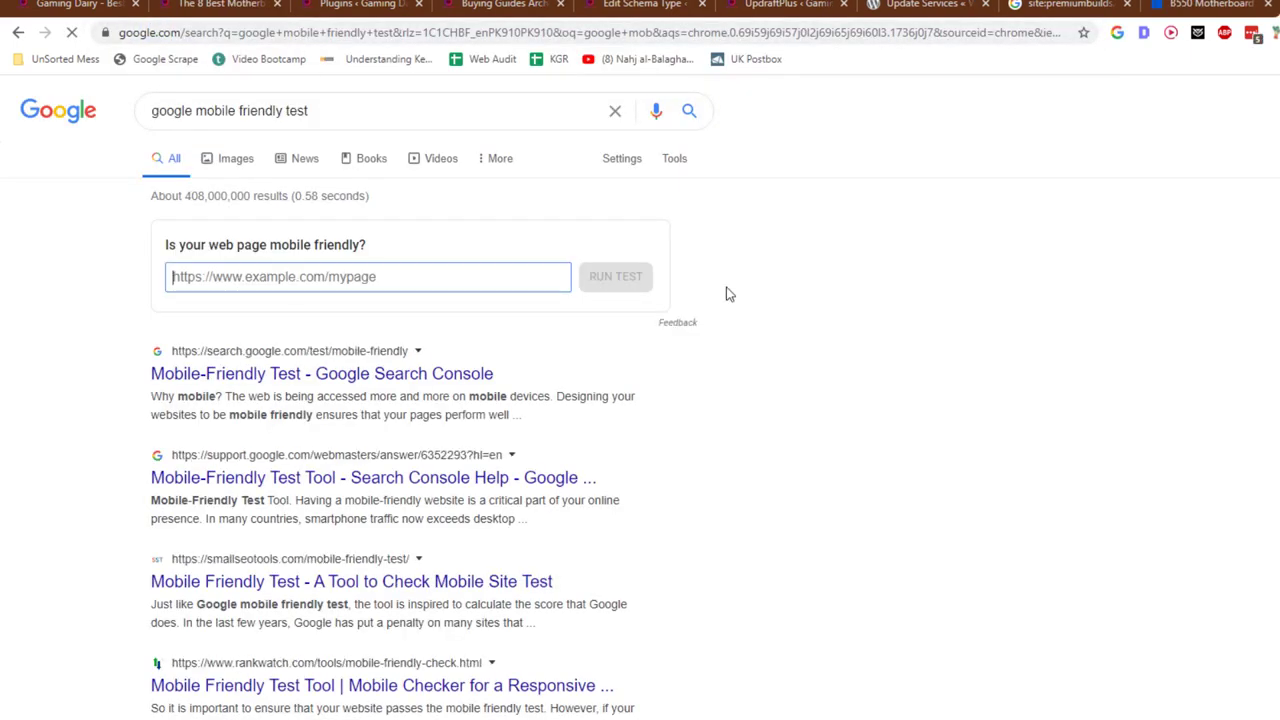
{"action": "key", "text": "ctrl+v"}
{"action": "left_click", "coordinate": [615, 285]}
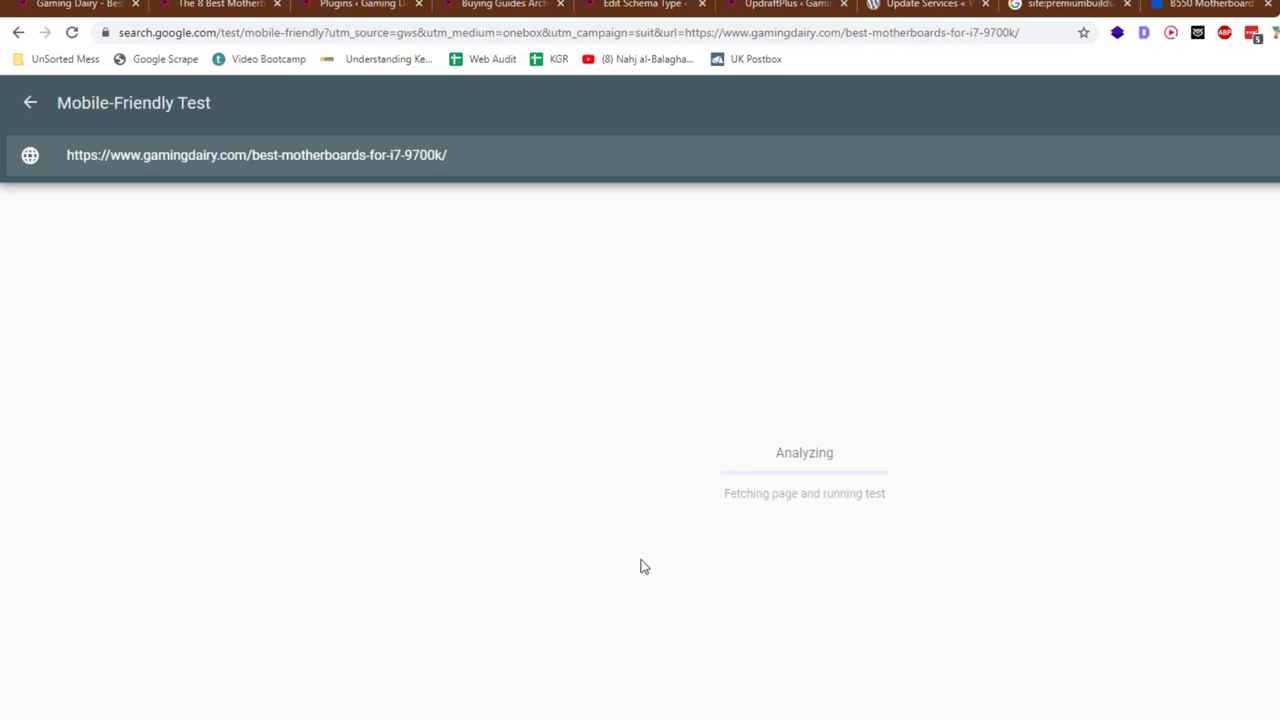
{"action": "key", "text": "ctrl+t"}
{"action": "type", "text": "g"}
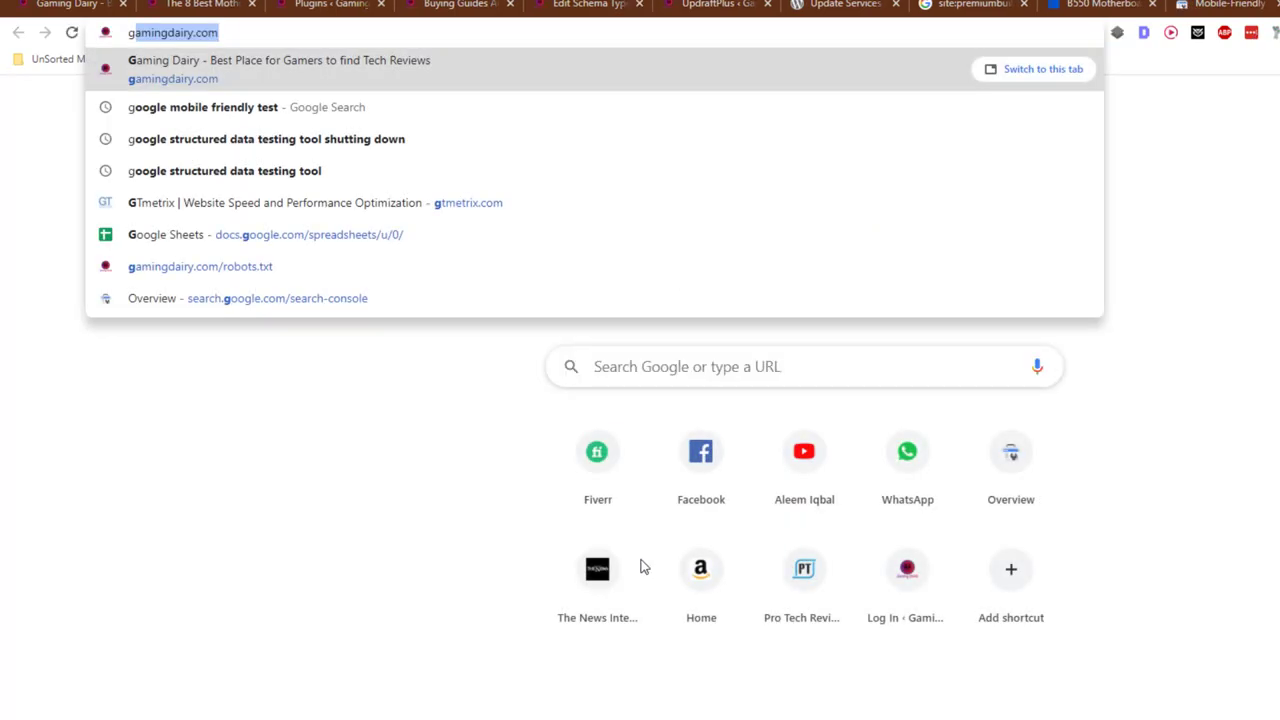
{"action": "type", "text": "oogle page"}
{"action": "key", "text": "Down"}
{"action": "key", "text": "Down"}
{"action": "key", "text": "Down"}
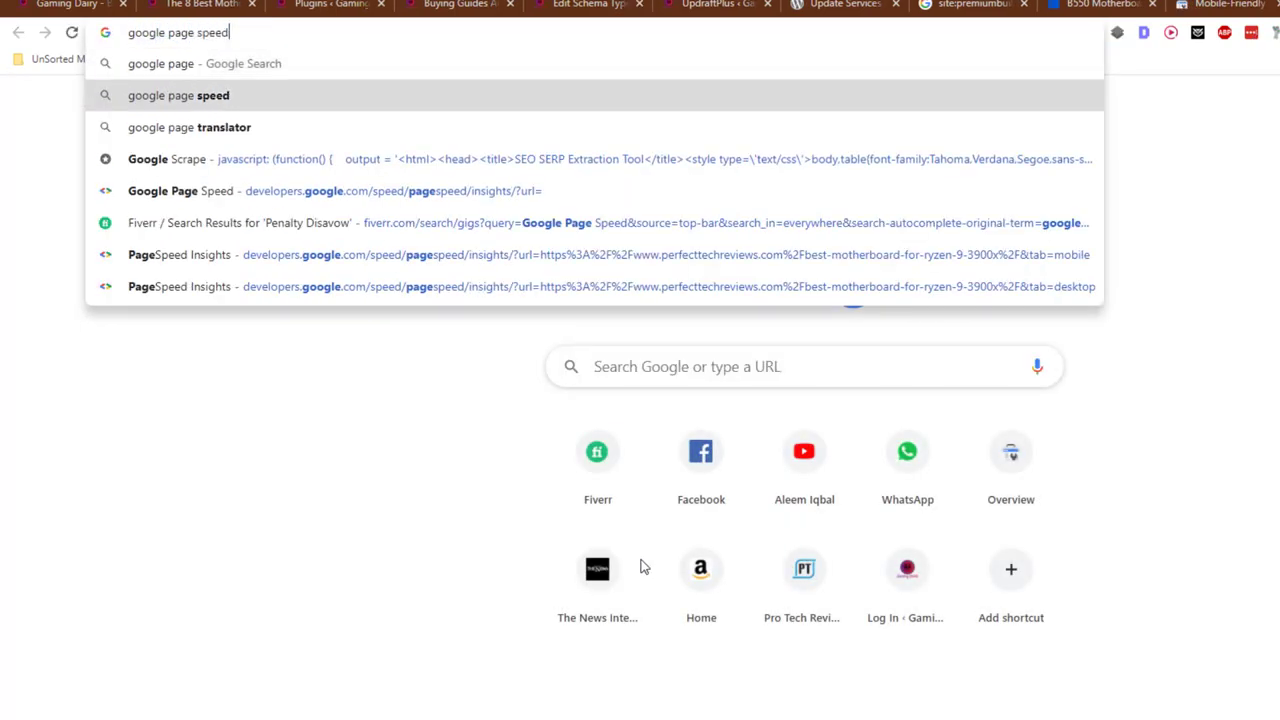
{"action": "key", "text": "ctrl+a"}
{"action": "type", "text": "https://developers.google.com/speed/pagespeed/insights/?url=https://www.gamingdairy.com/best-motherboards-for-i7-9700k/"}
{"action": "key", "text": "Return"}
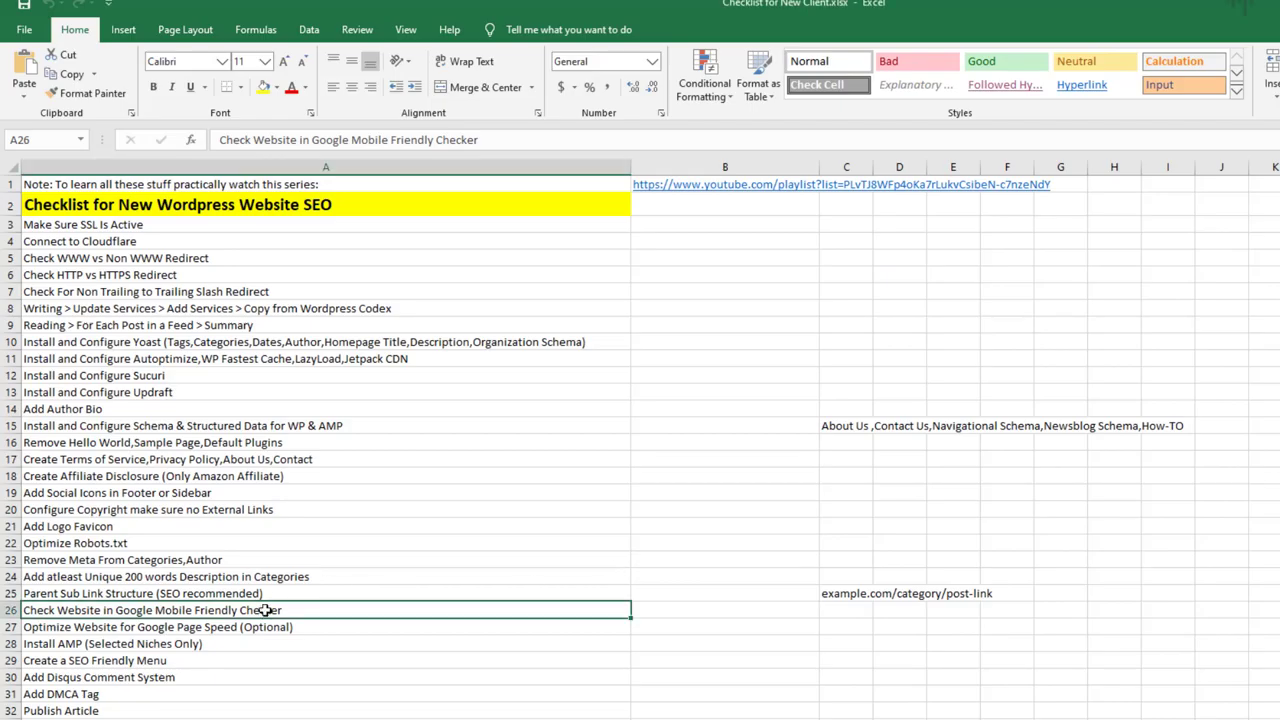
- Select the Install AMP (Selected Niches Only) item in the Excel checklist and update the Accelerated Mobile Pages plugin in gamingdairy.com's WordPress admin
{"action": "left_click", "coordinate": [255, 640]}
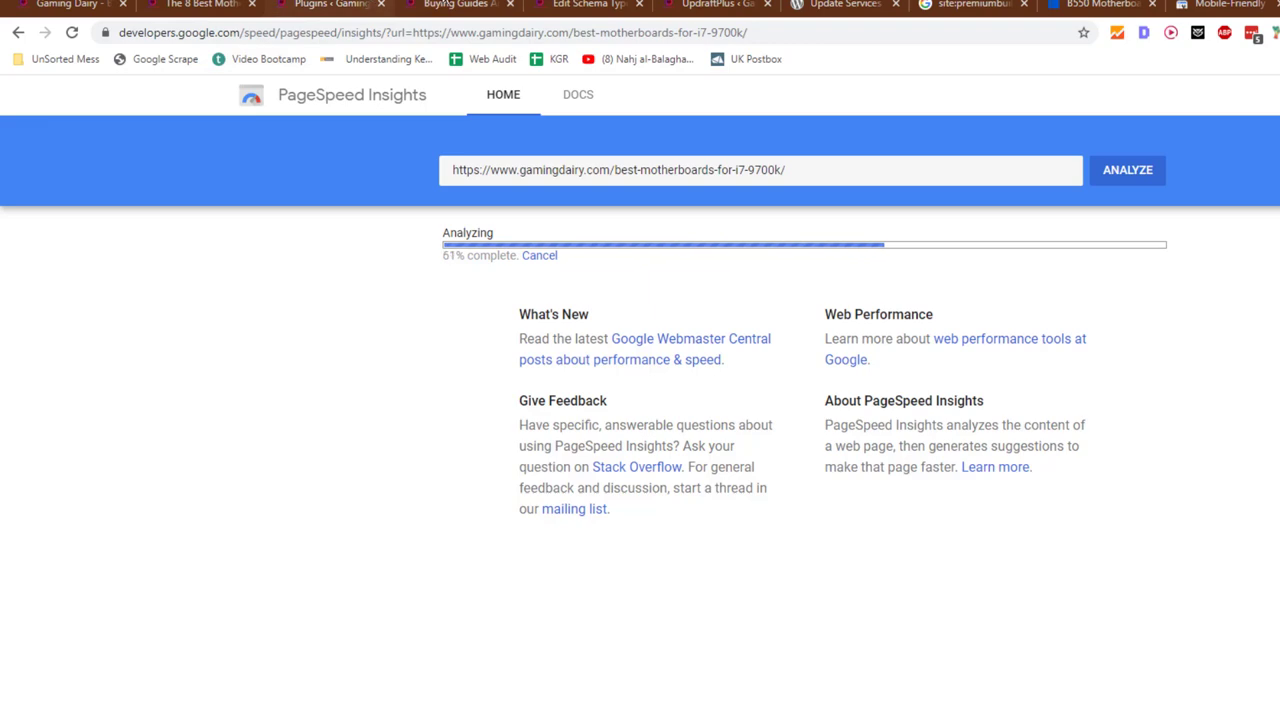
{"action": "left_click", "coordinate": [200, 5]}
{"action": "left_click", "coordinate": [355, 5]}
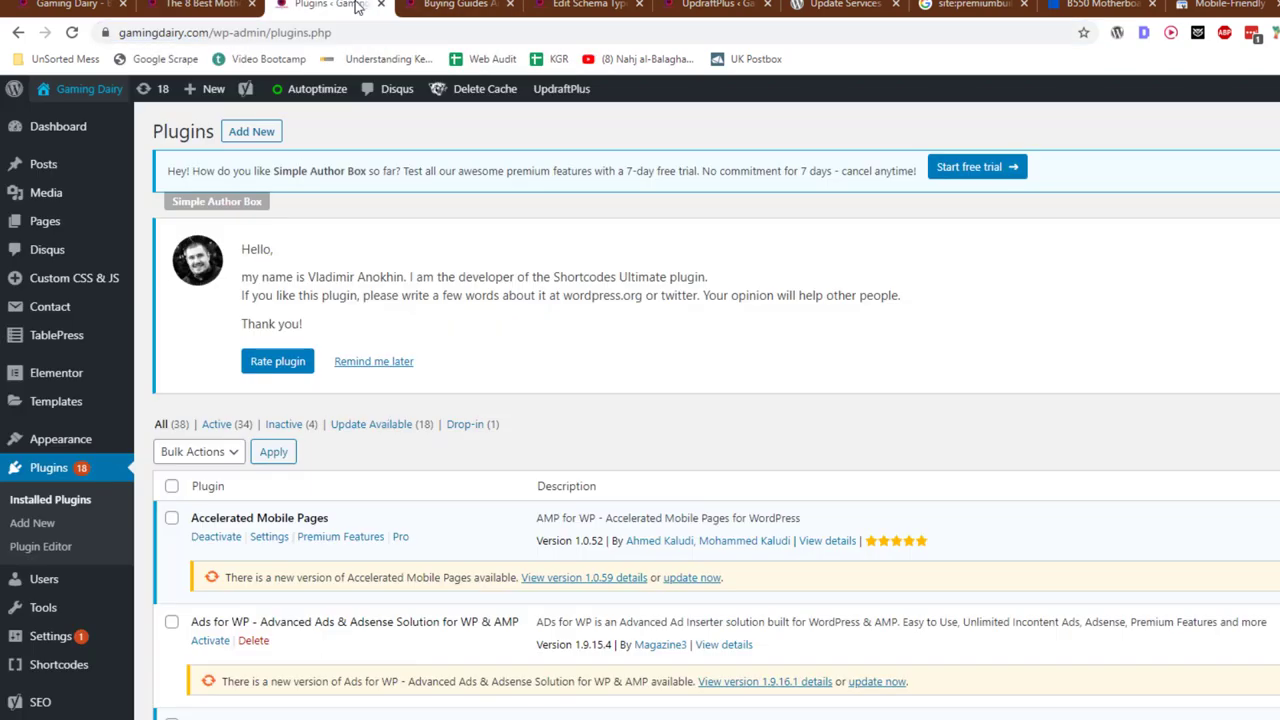
{"action": "scroll", "coordinate": [178, 559], "scroll_direction": "down", "scroll_amount": 1}
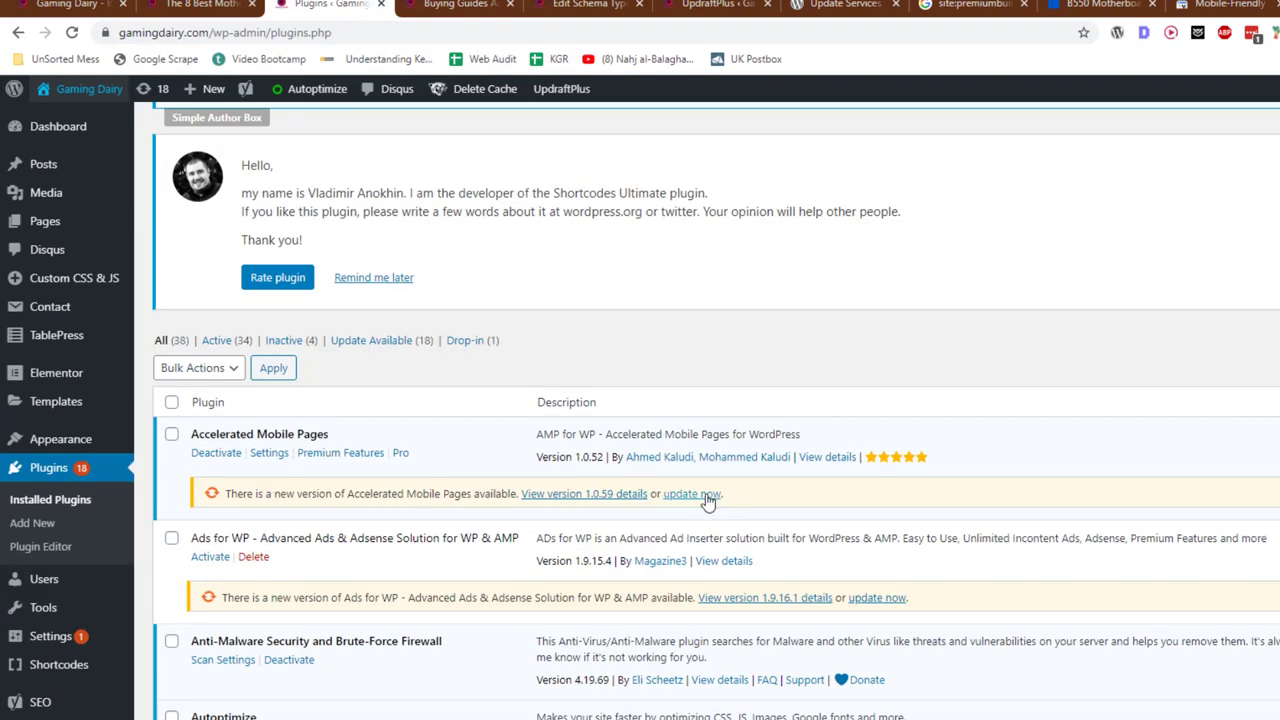
{"action": "left_click", "coordinate": [705, 496]}
- Open the AMP plugin's options page in its own browser tab and view its setup section
{"action": "scroll", "coordinate": [114, 620], "scroll_direction": "down", "scroll_amount": 3}
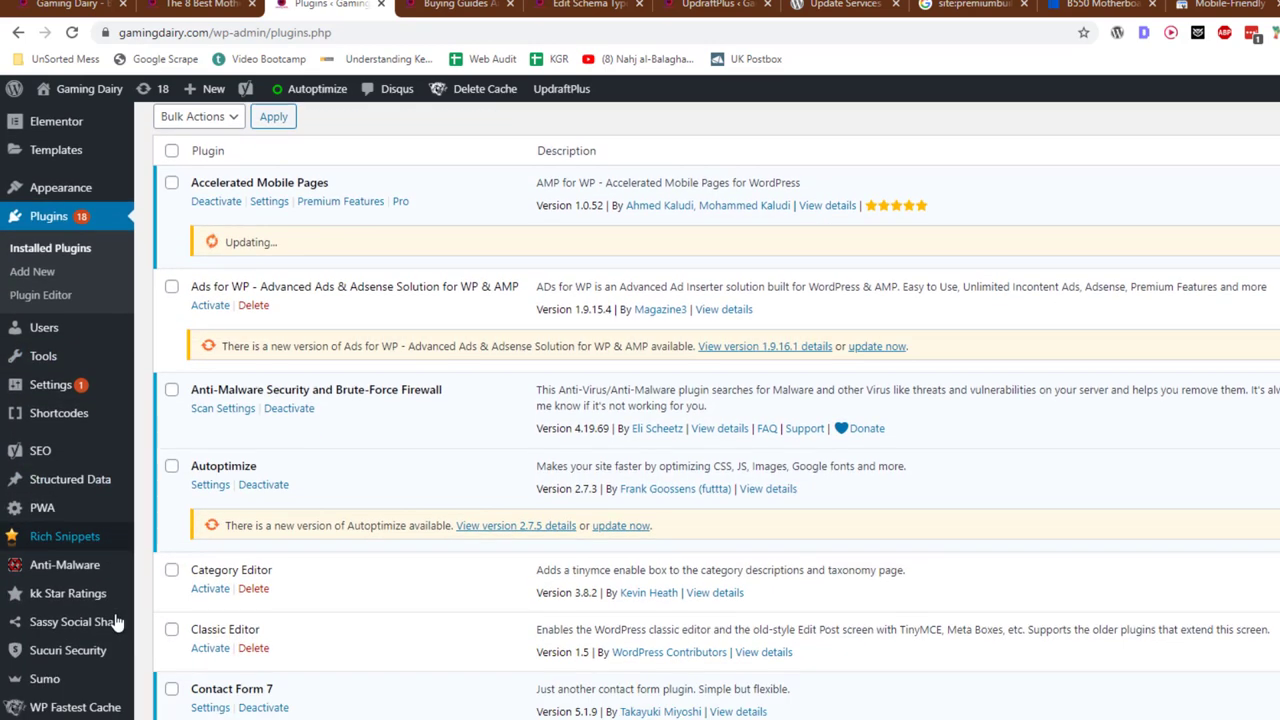
{"action": "scroll", "coordinate": [114, 620], "scroll_direction": "down", "scroll_amount": 3}
{"action": "middle_click", "coordinate": [150, 694]}
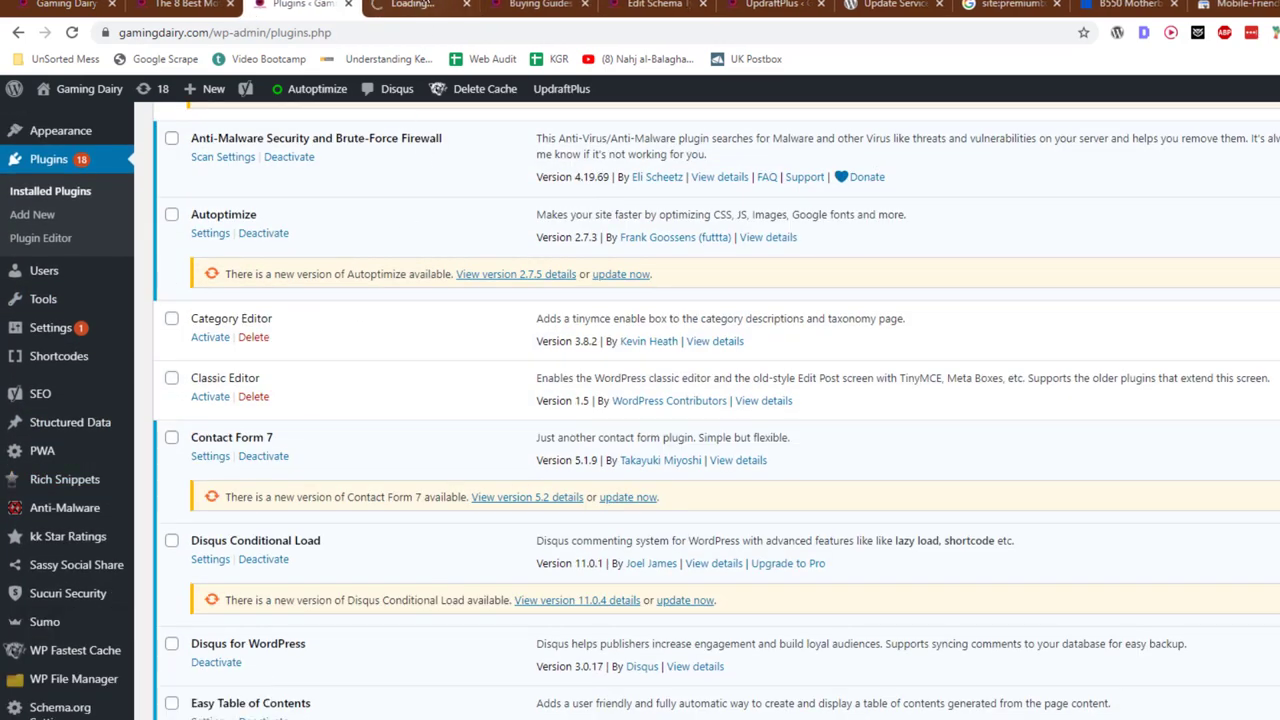
{"action": "left_click", "coordinate": [418, 5]}
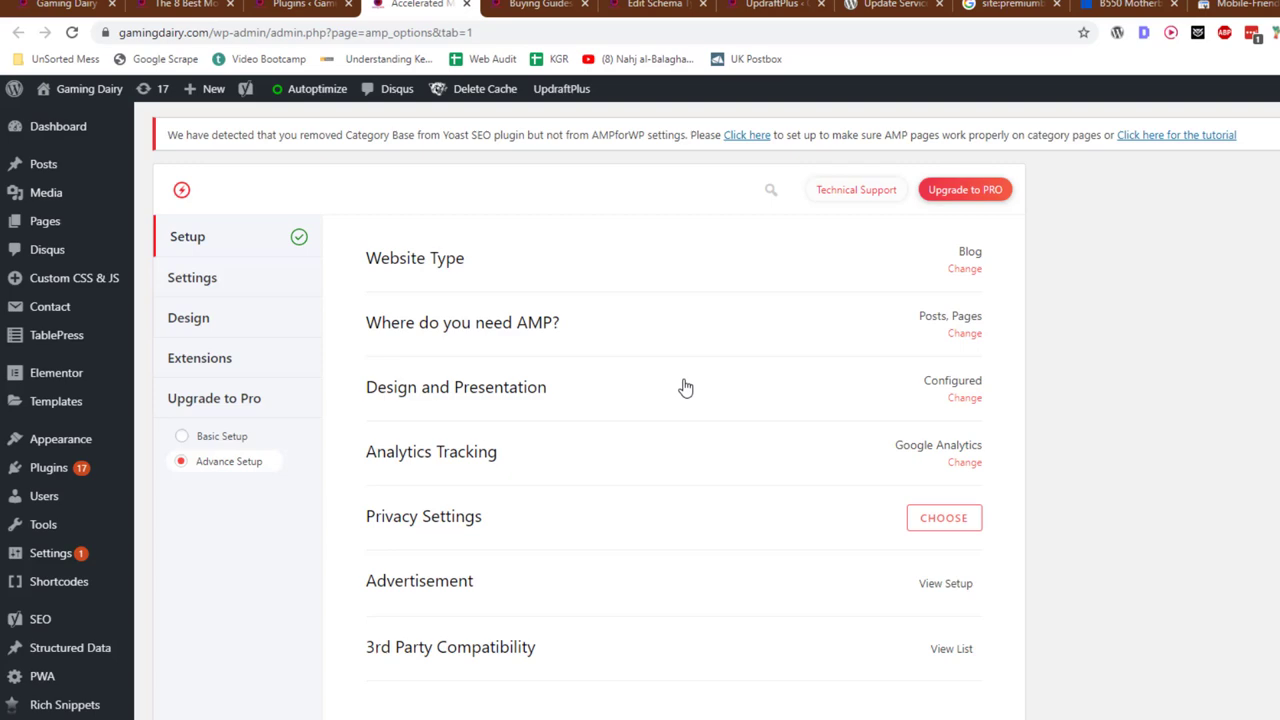
- Review the article's mobile PageSpeed Insights report and switch to the desktop report
{"action": "left_click", "coordinate": [1240, 5]}
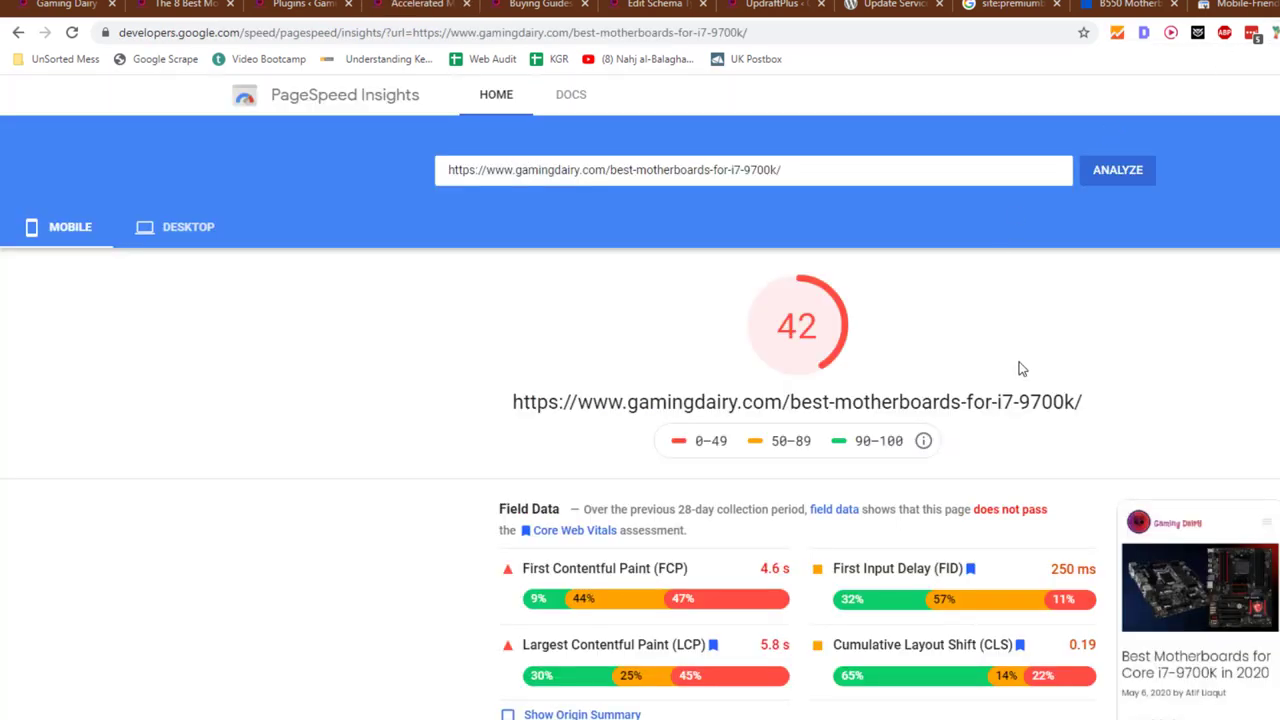
{"action": "scroll", "coordinate": [526, 291], "scroll_direction": "down", "scroll_amount": 2}
{"action": "scroll", "coordinate": [300, 250], "scroll_direction": "up", "scroll_amount": 2}
{"action": "left_click", "coordinate": [176, 227]}
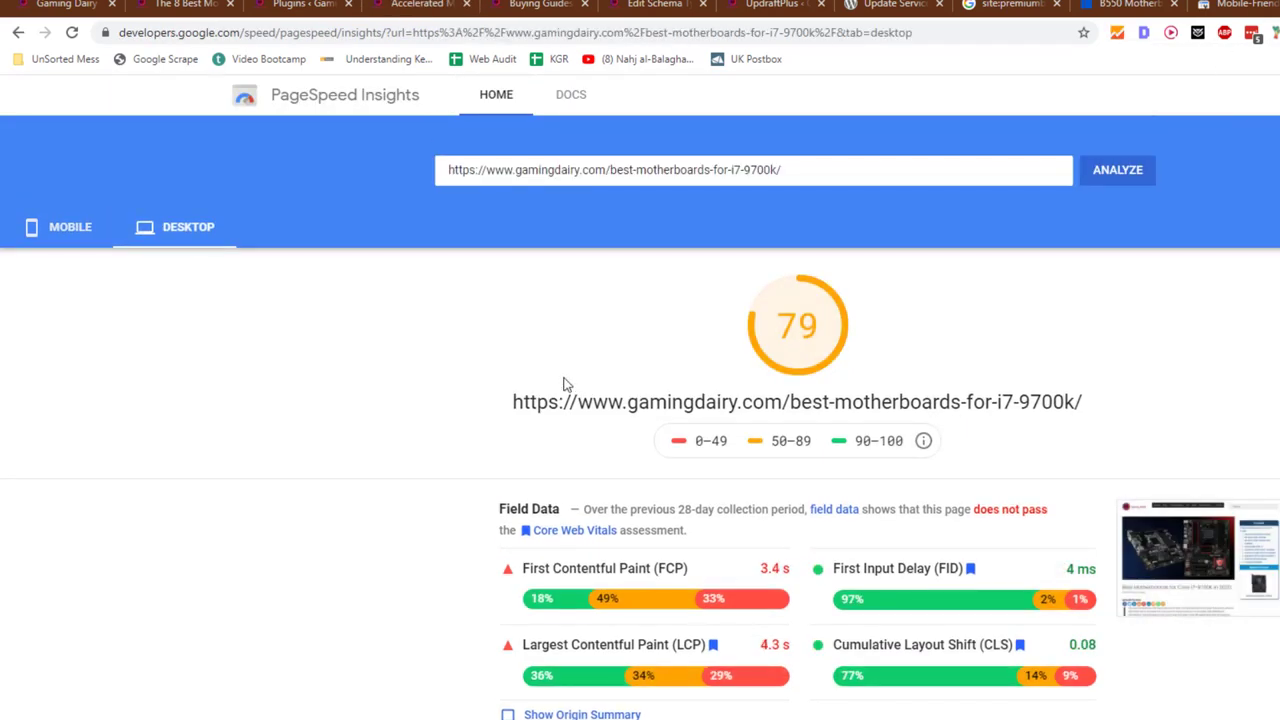
- Select the Create a SEO Friendly Menu item in the Excel checklist and view the site menu on the i7-9700K motherboards article
{"action": "key", "text": "alt+Tab"}
{"action": "left_click", "coordinate": [290, 660]}
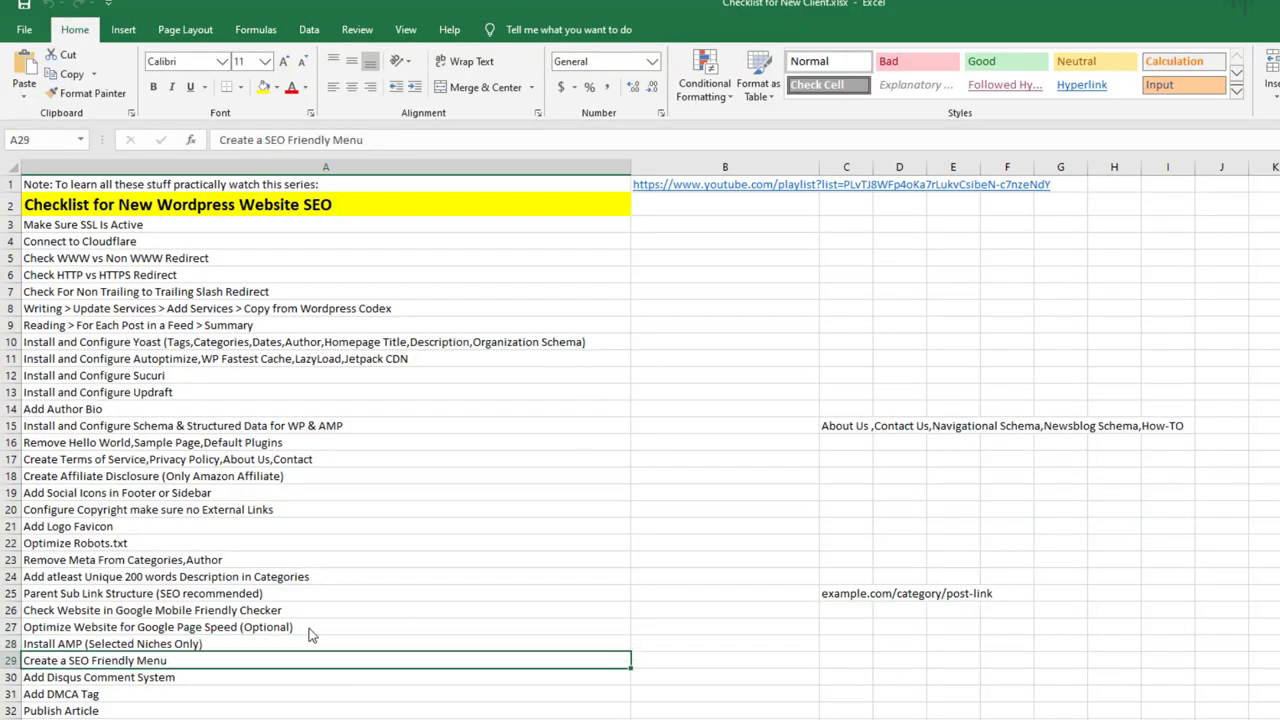
{"action": "key", "text": "alt+Tab"}
{"action": "left_click", "coordinate": [425, 5]}
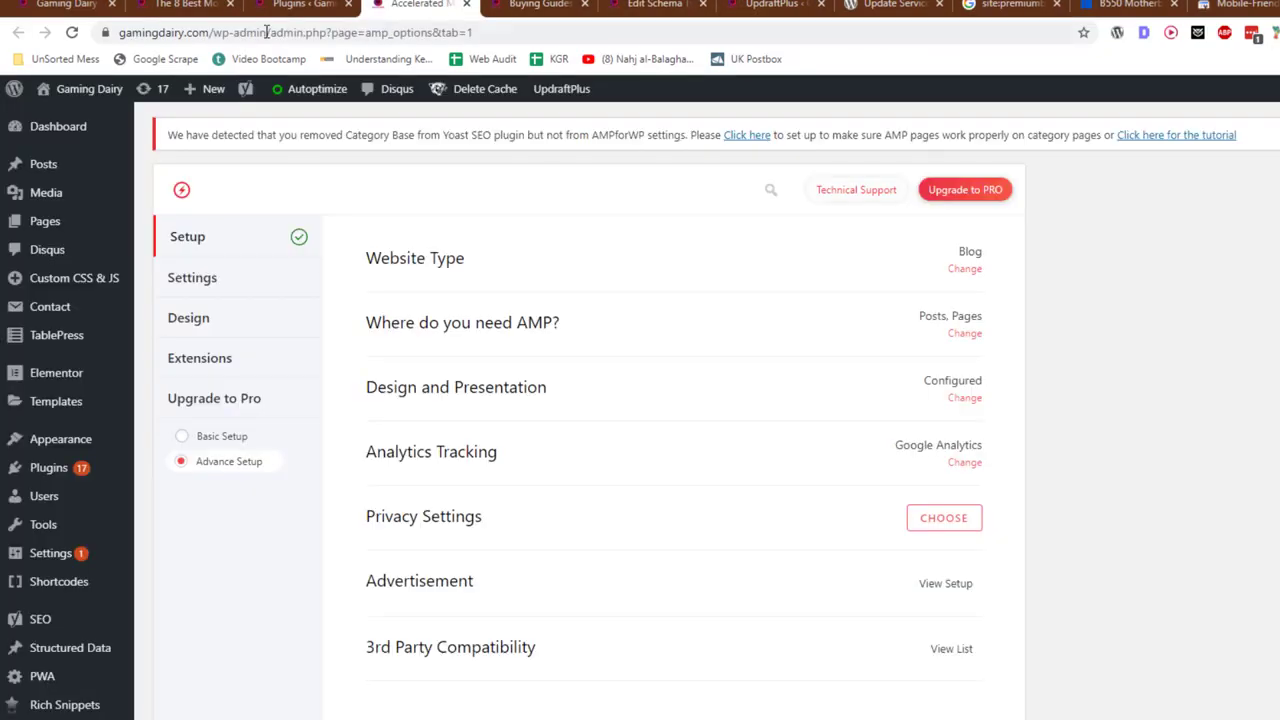
{"action": "left_click", "coordinate": [165, 5]}
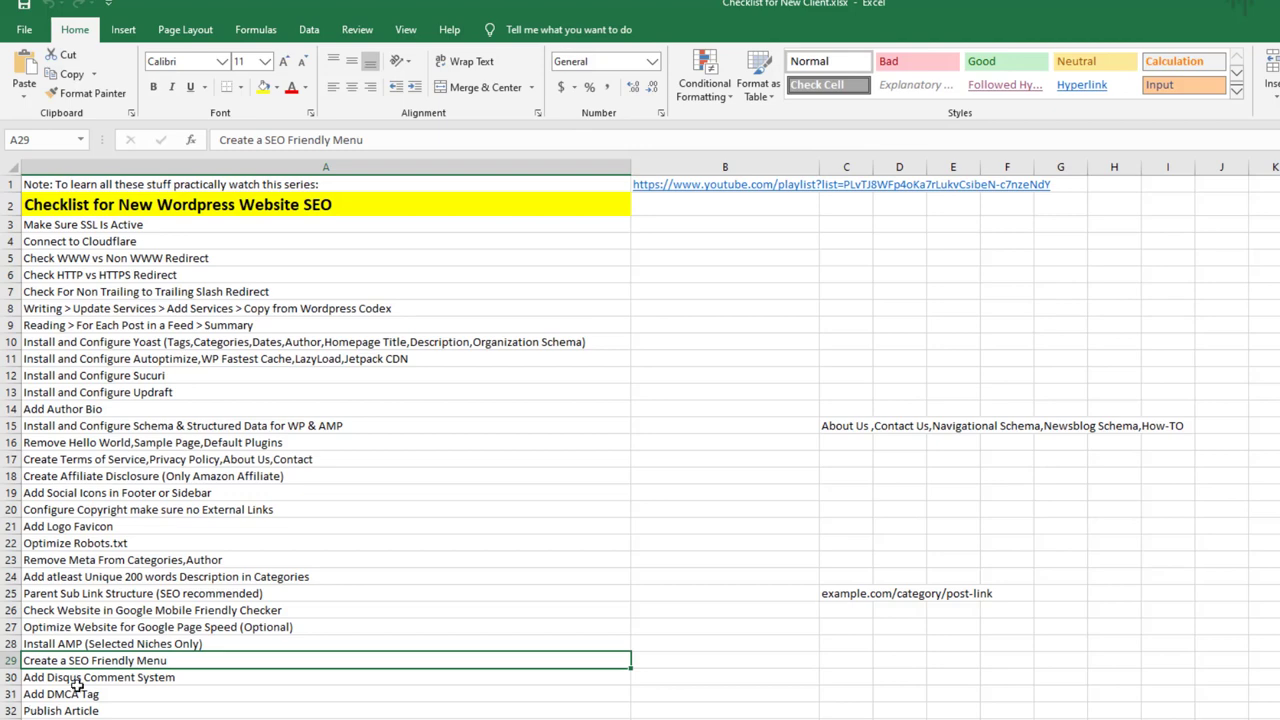
- Select the Add Disqus Comment System item in the Excel checklist and examine the Disqus comment section below the i7-9700K article
{"action": "left_click", "coordinate": [80, 678]}
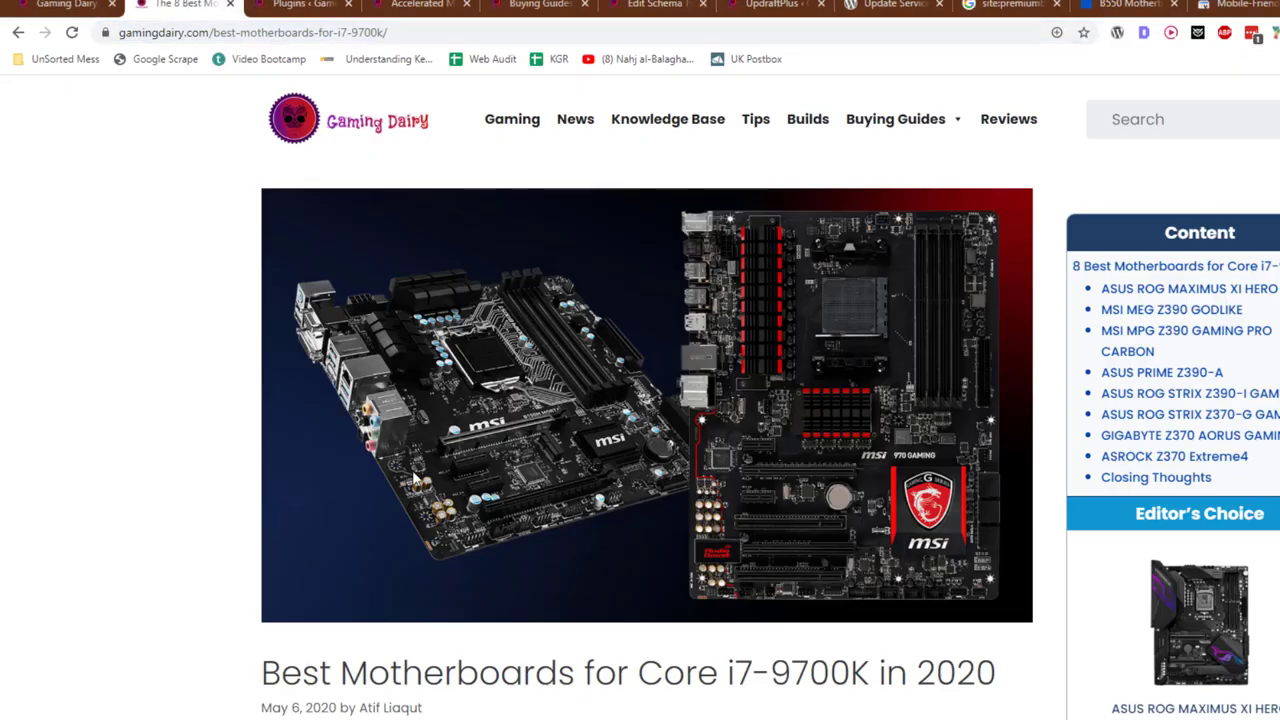
{"action": "scroll", "coordinate": [103, 406], "scroll_direction": "down", "scroll_amount": 3}
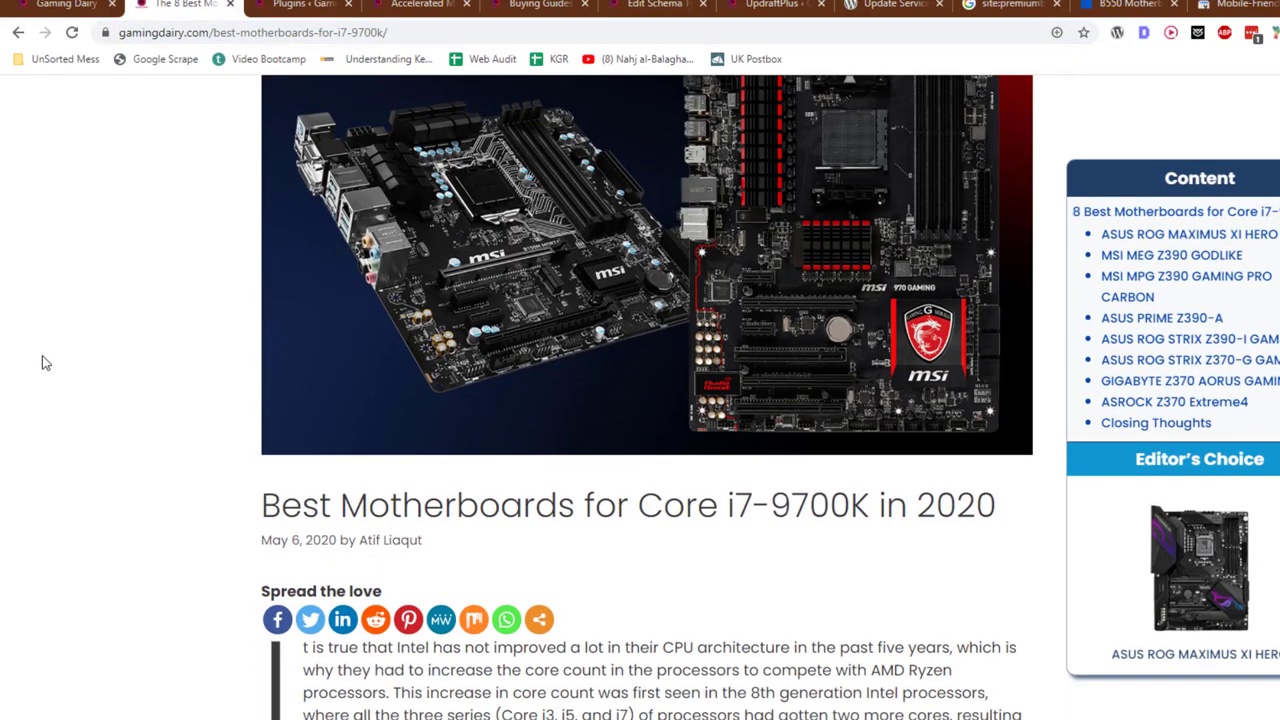
{"action": "scroll", "coordinate": [44, 363], "scroll_direction": "down", "scroll_amount": 20}
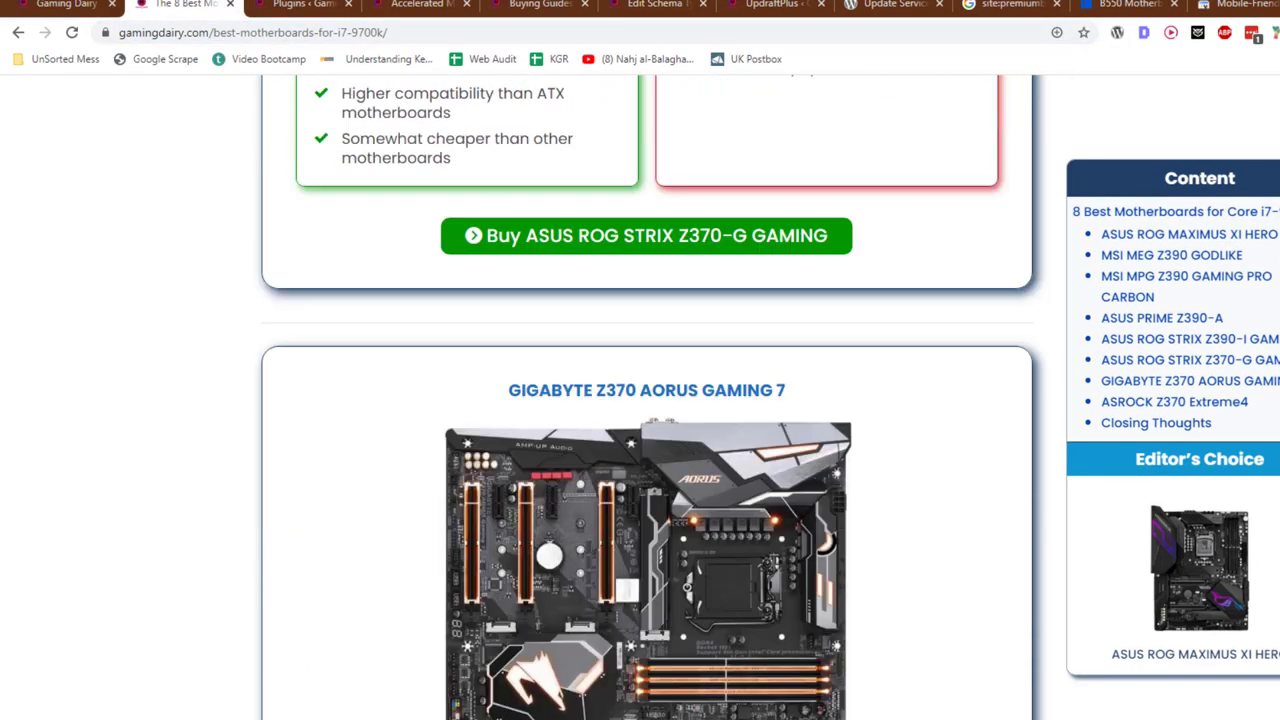
{"action": "scroll", "coordinate": [651, 397], "scroll_direction": "down", "scroll_amount": 20}
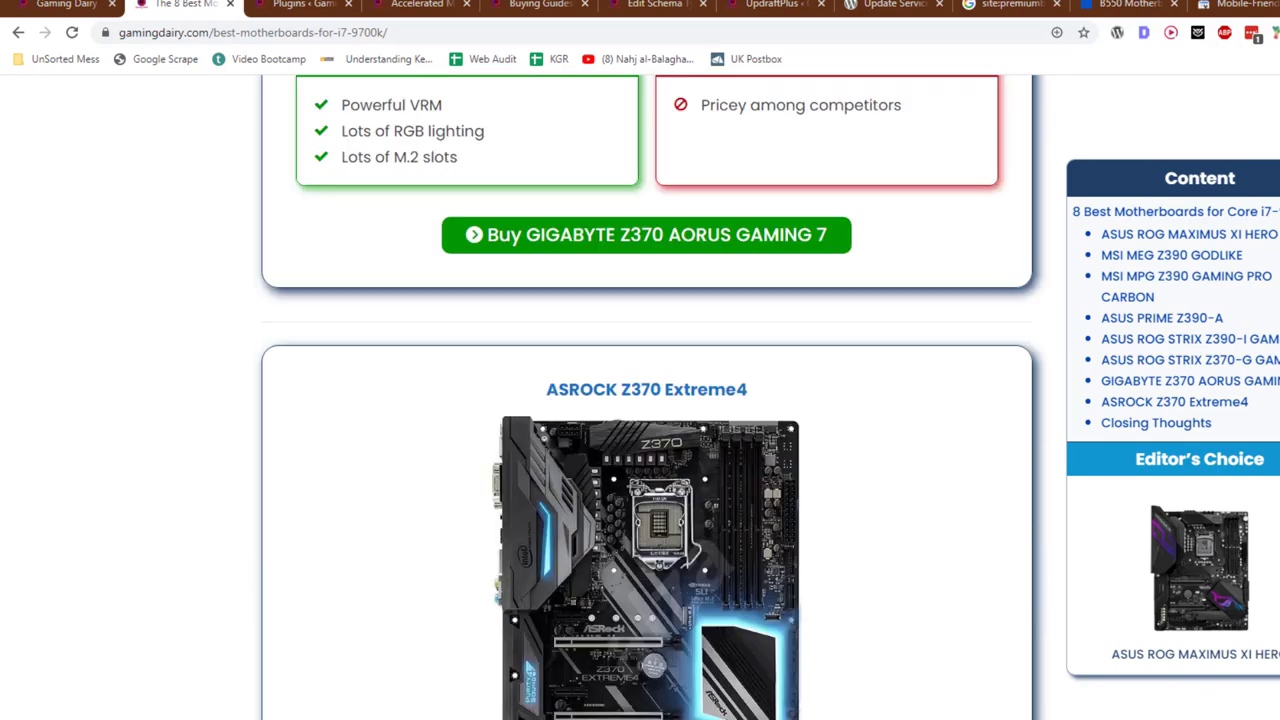
{"action": "scroll", "coordinate": [651, 397], "scroll_direction": "down", "scroll_amount": 20}
{"action": "scroll", "coordinate": [651, 397], "scroll_direction": "up", "scroll_amount": 8}
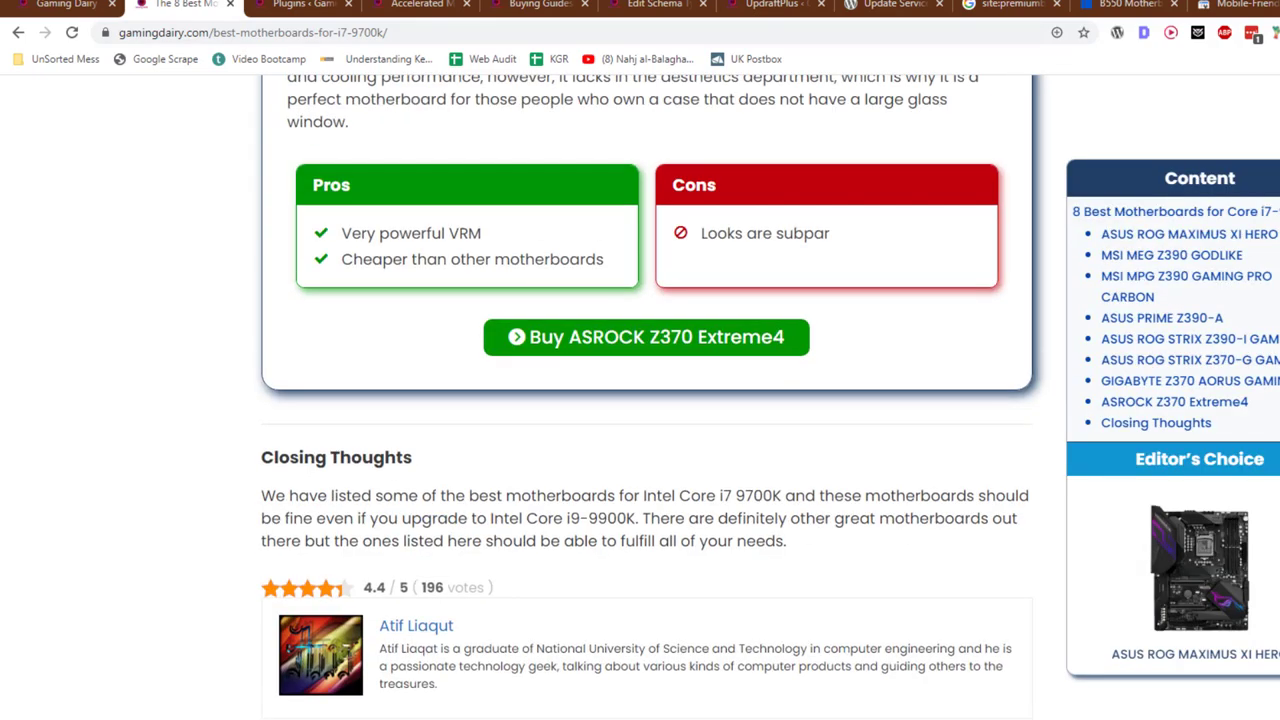
{"action": "scroll", "coordinate": [690, 630], "scroll_direction": "down", "scroll_amount": 3}
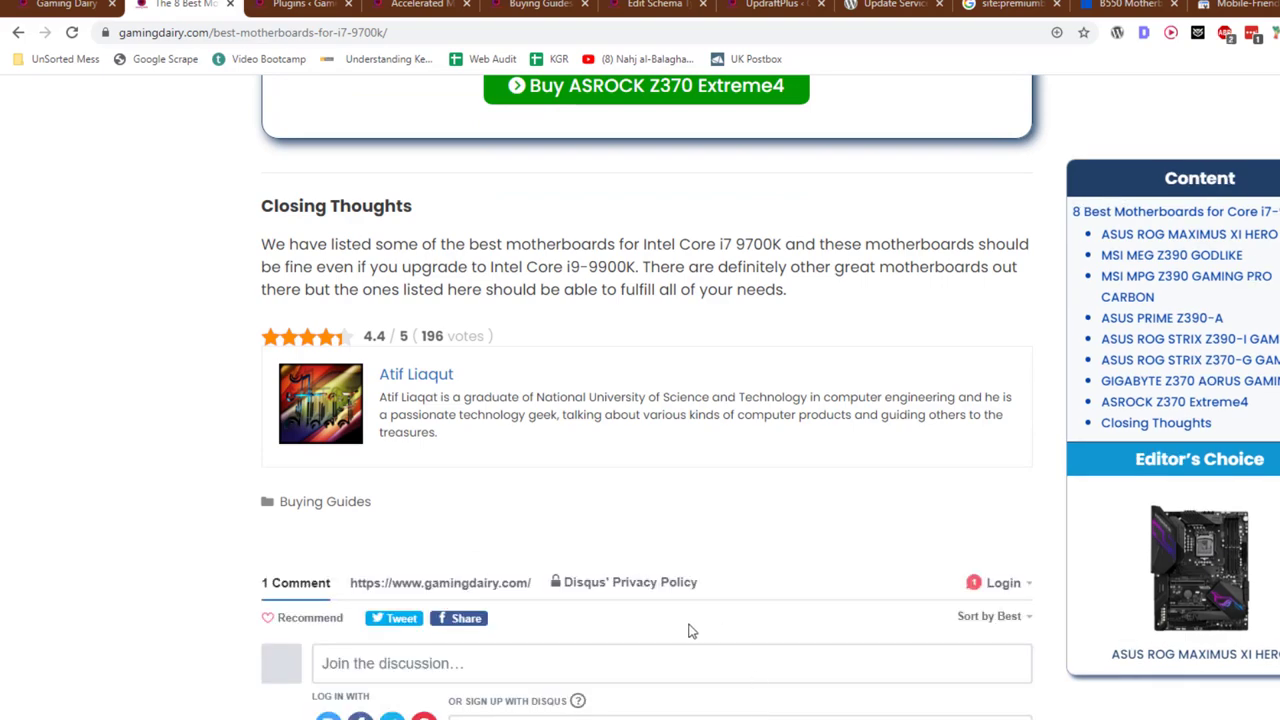
{"action": "scroll", "coordinate": [688, 630], "scroll_direction": "down", "scroll_amount": 3}
- Select the Add DMCA Tag item in the Excel checklist and check the footer area of the i7-9700K article page
{"action": "key", "text": "alt+Tab"}
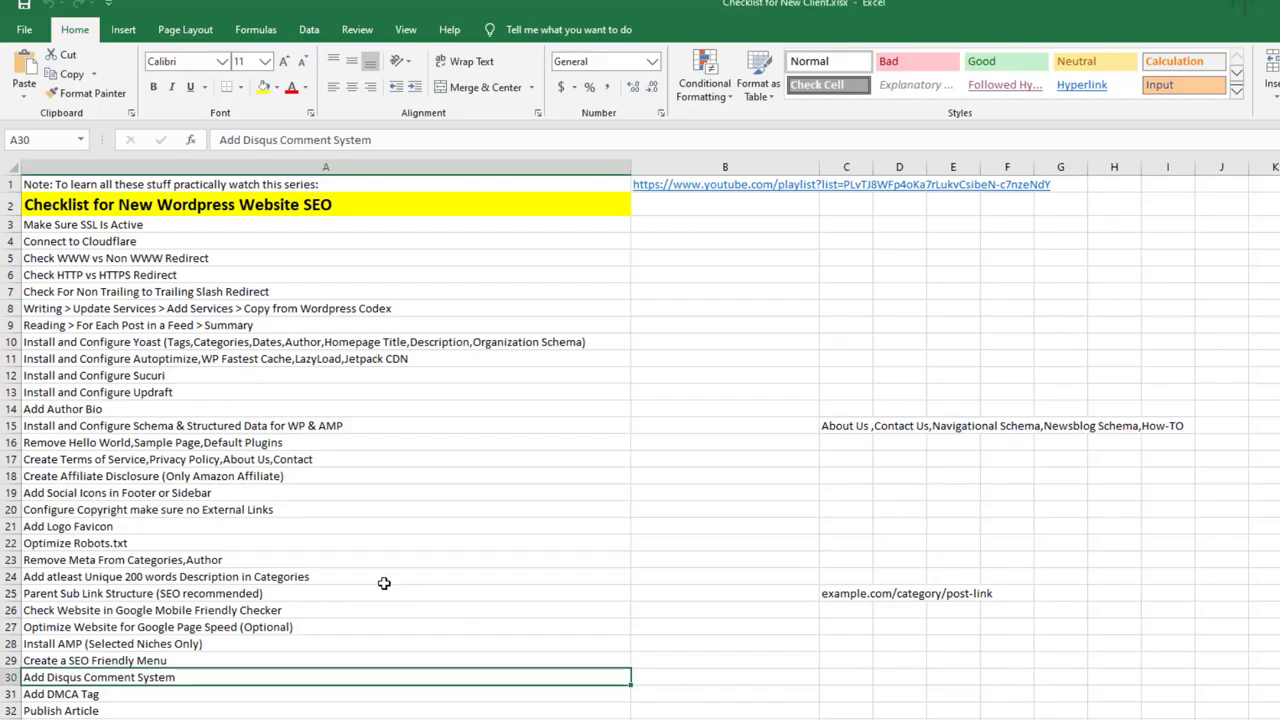
{"action": "left_click", "coordinate": [246, 696]}
{"action": "key", "text": "alt+Tab"}
{"action": "scroll", "coordinate": [432, 672], "scroll_direction": "down", "scroll_amount": 3}
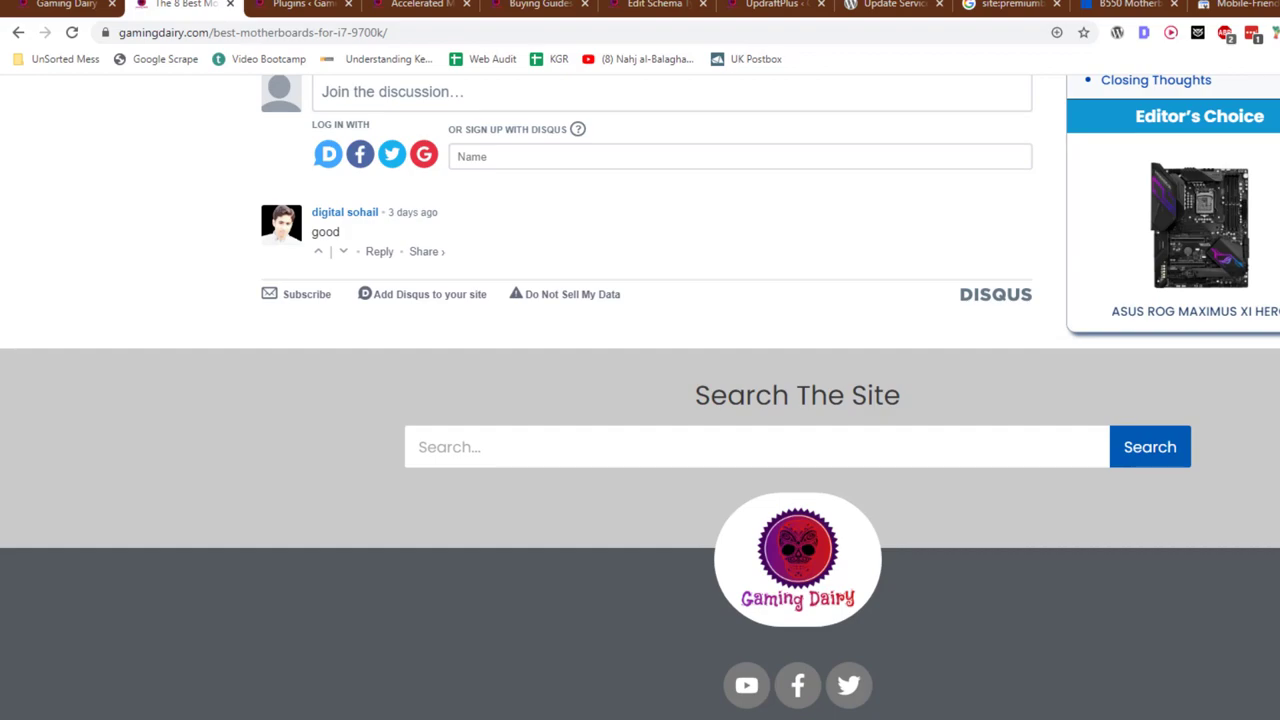
- Go through the remaining items in the Excel checklist, selecting Publish Article and Submit Sitemaps
{"action": "key", "text": "alt+Tab"}
{"action": "key", "text": "Down"}
{"action": "key", "text": "Down"}
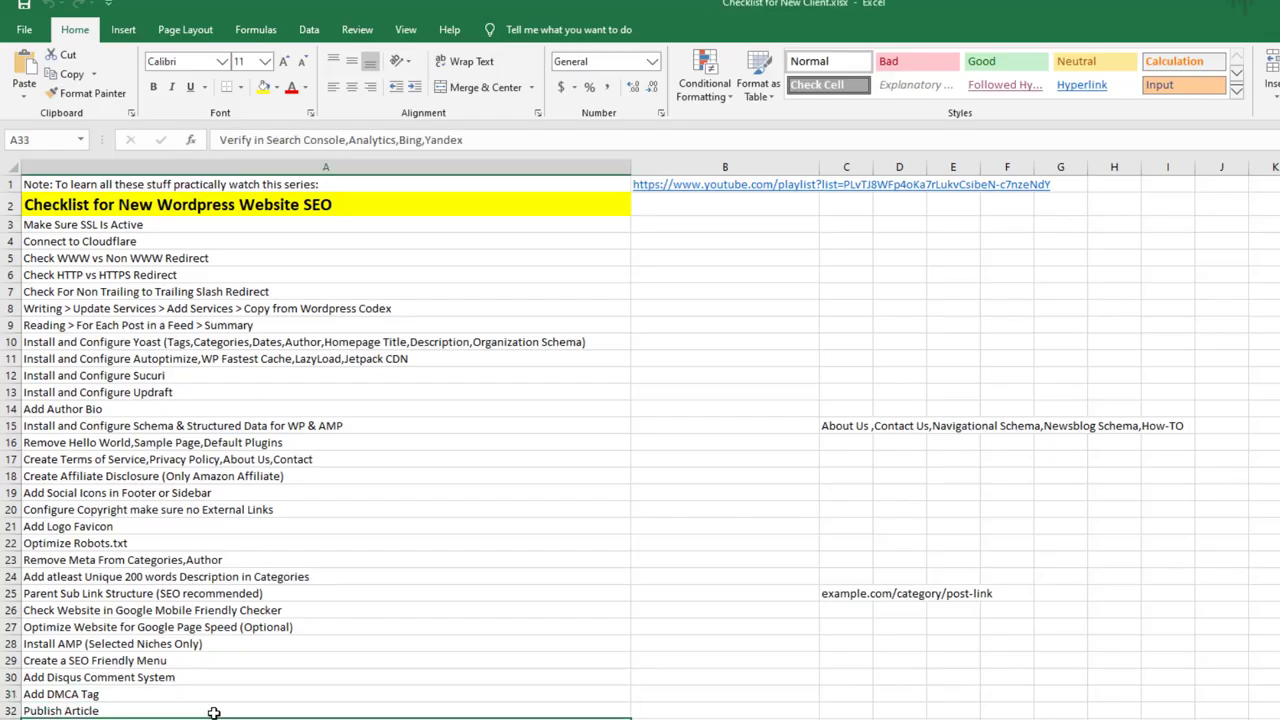
{"action": "left_click", "coordinate": [213, 712]}
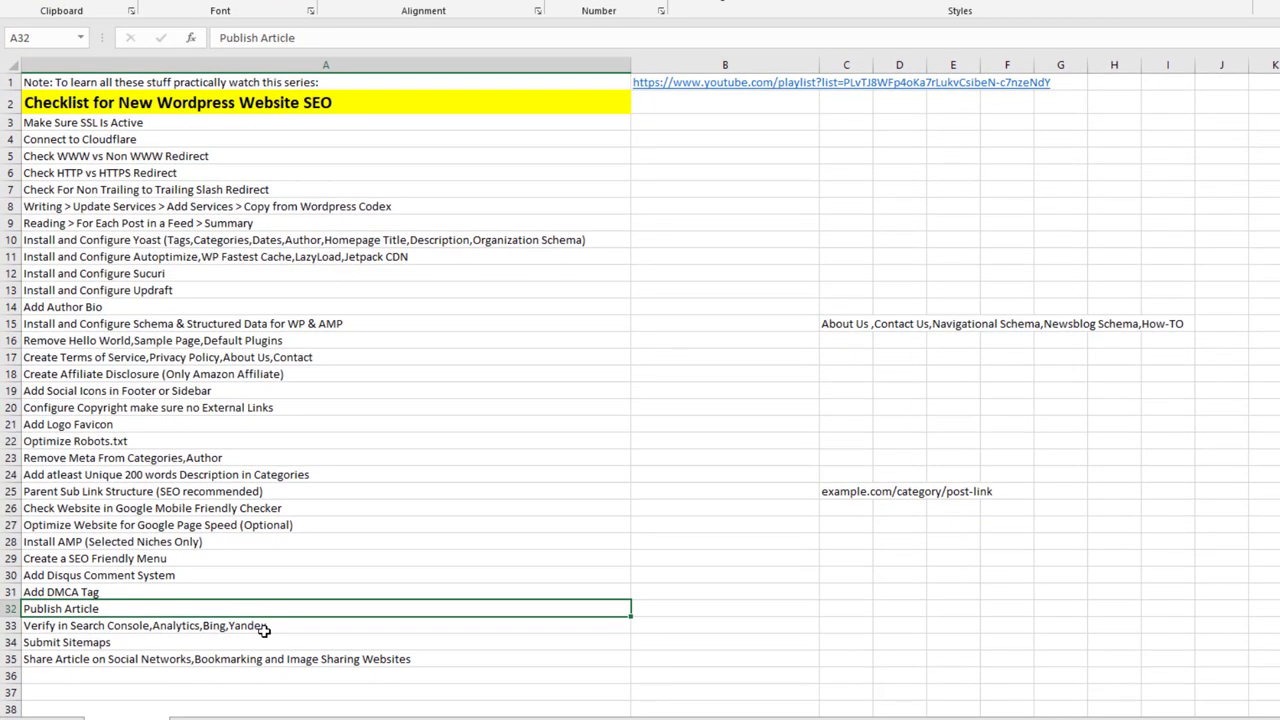
{"action": "left_click", "coordinate": [364, 641]}
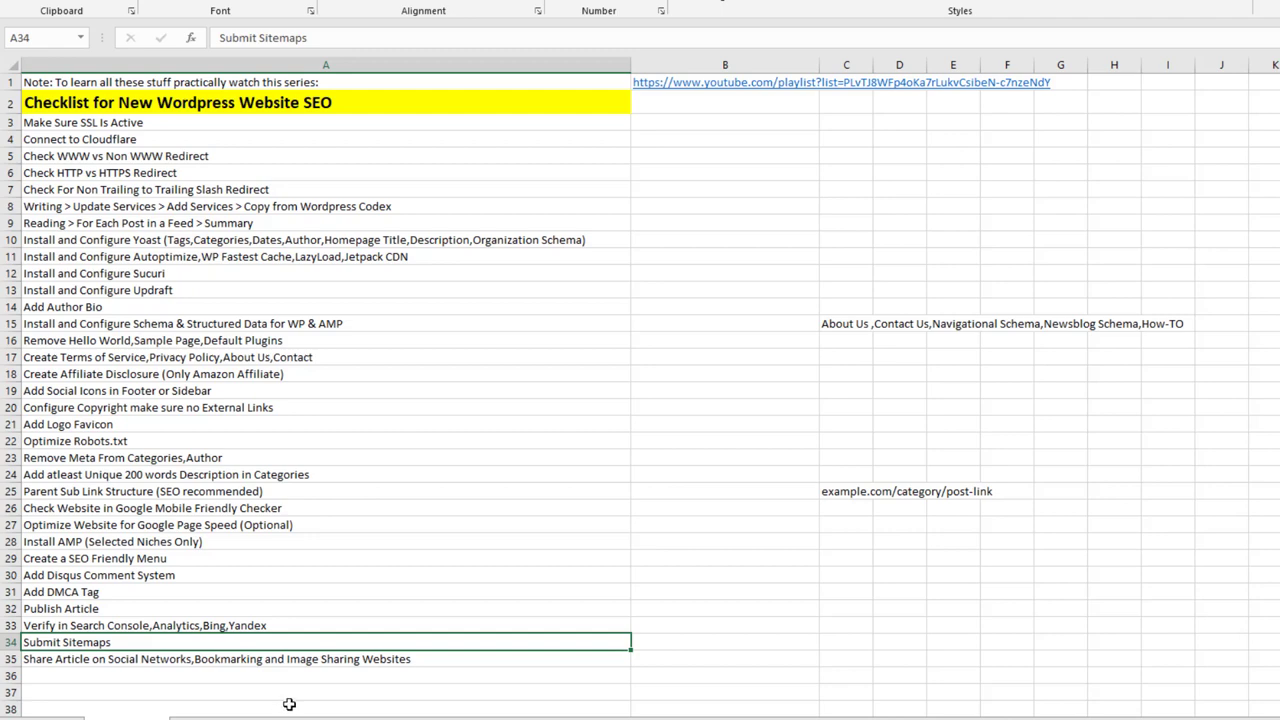
- View the Backlink Strategy sheet of the workbook and return to the new WordPress website SEO checklist
{"action": "left_click", "coordinate": [203, 718]}
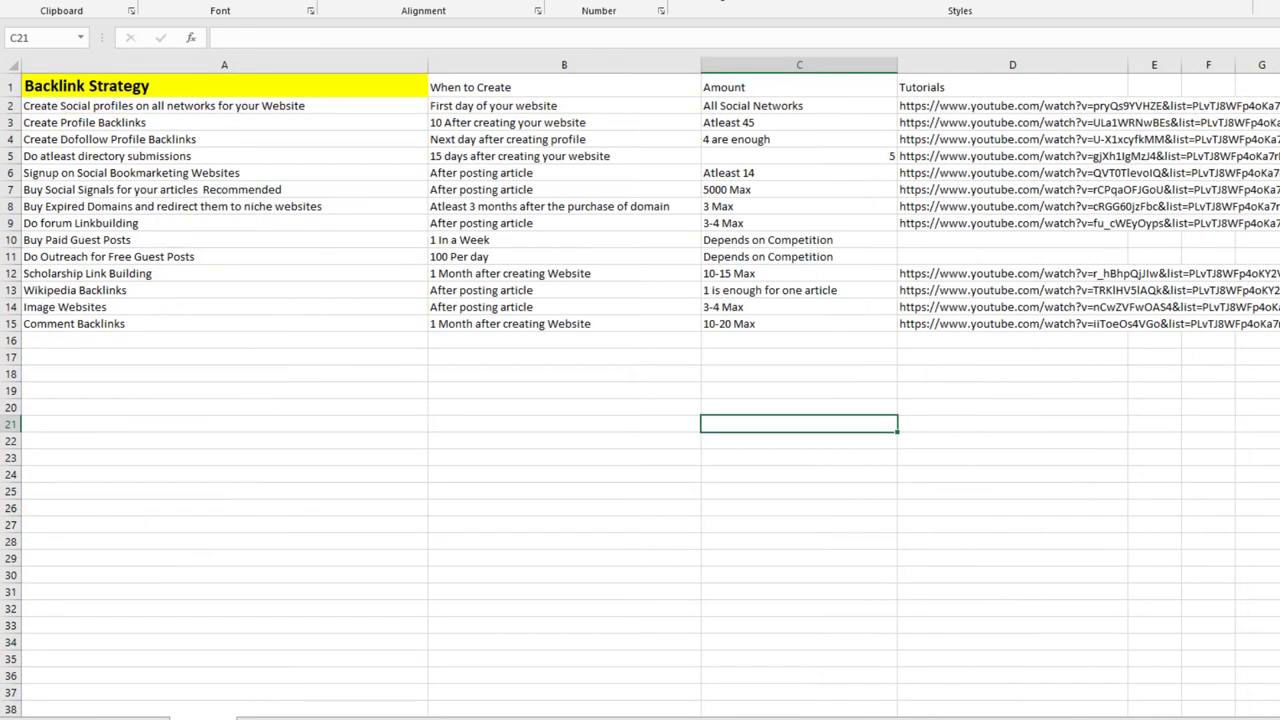
{"action": "key", "text": "ctrl+Page_Up"}
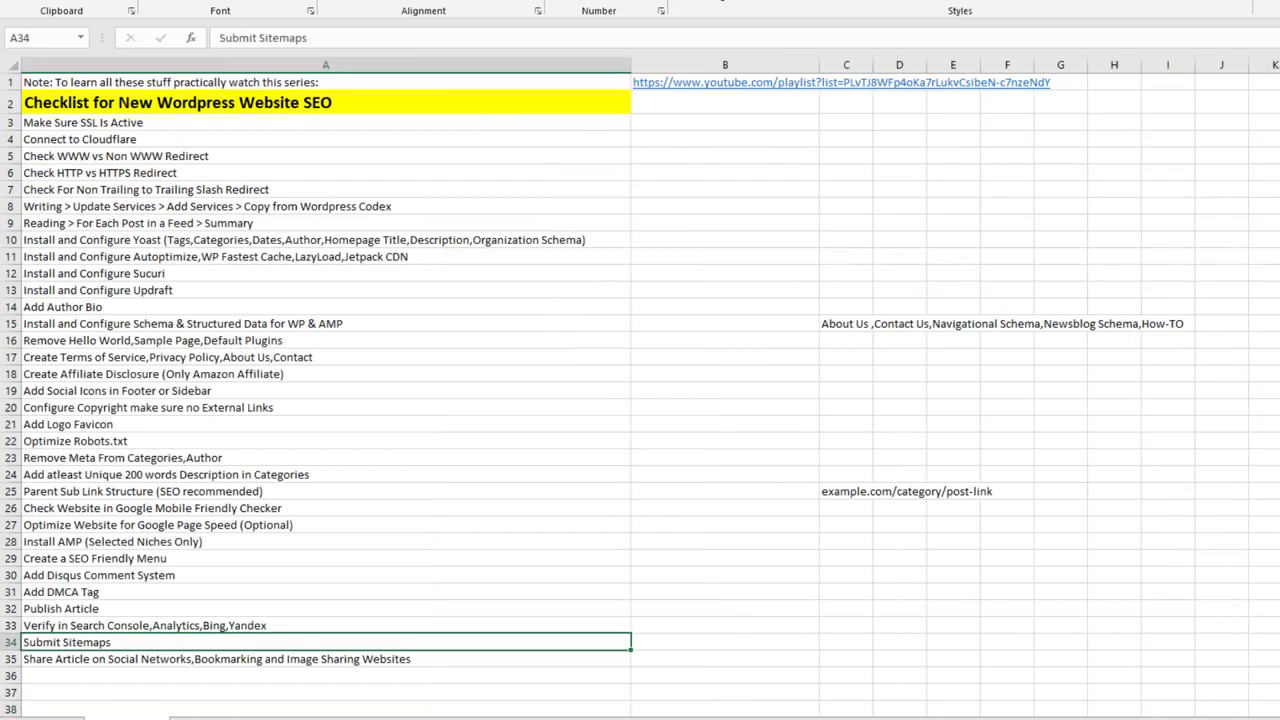